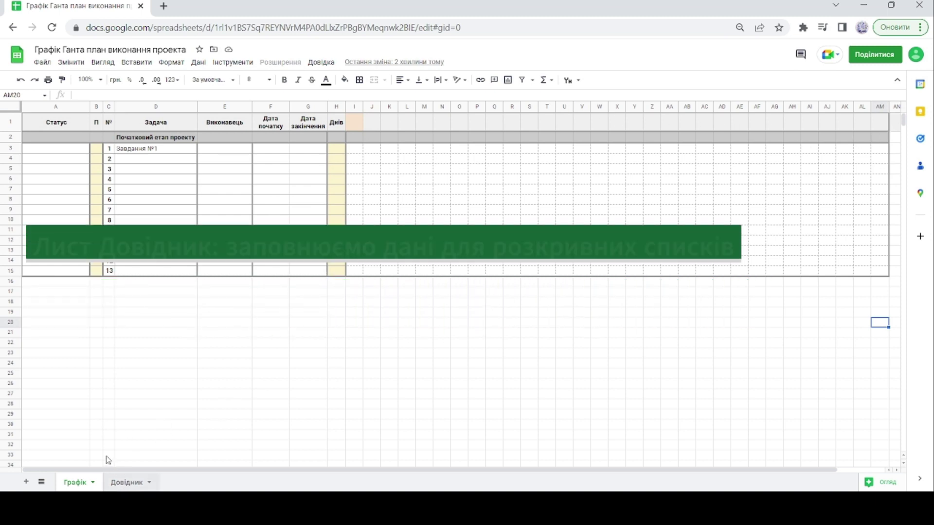
Add a dropdown validation to the Статус cells A3:A15 on Графік, listing the statuses from 'Довідник'!A2:A6.
click(127, 483)
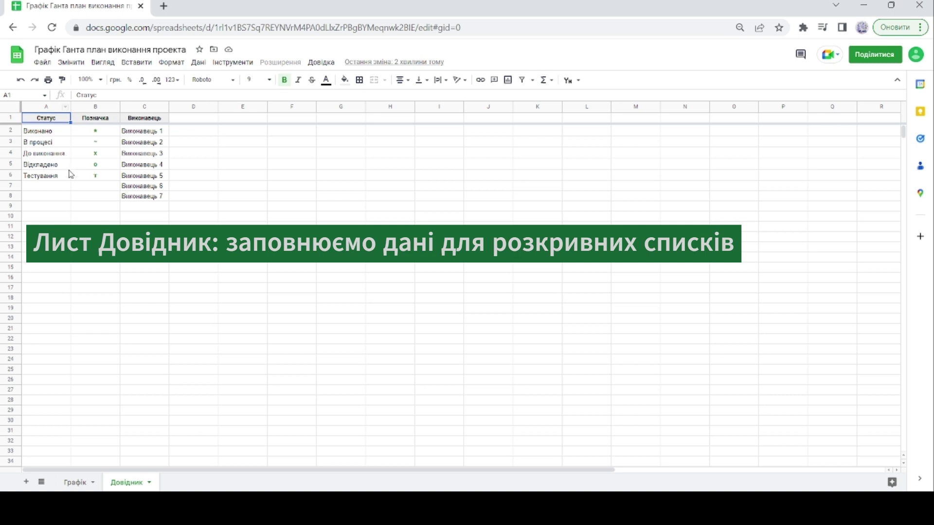
click(94, 178)
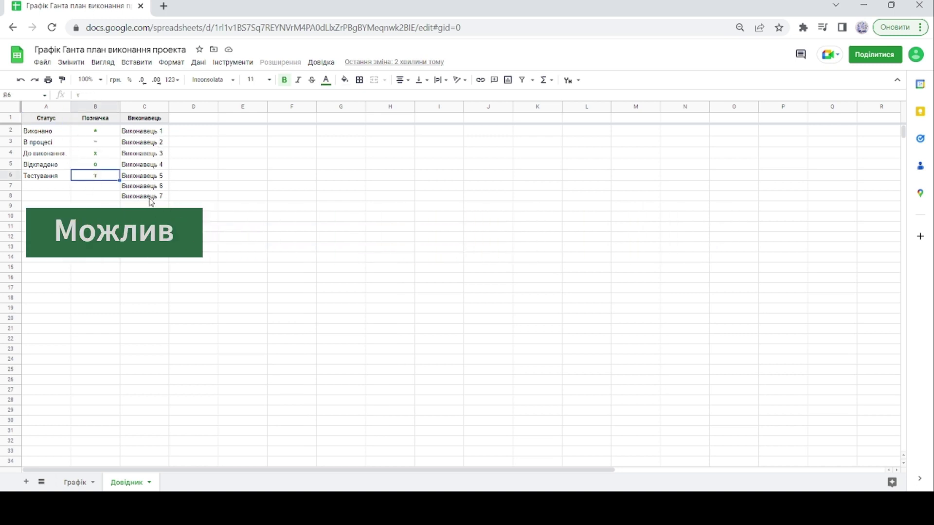
click(76, 482)
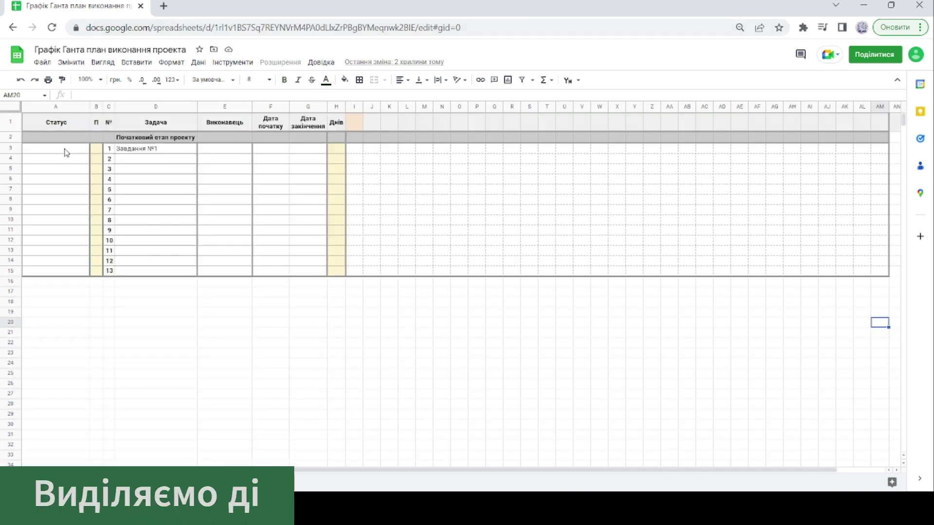
drag(65, 150, 74, 277)
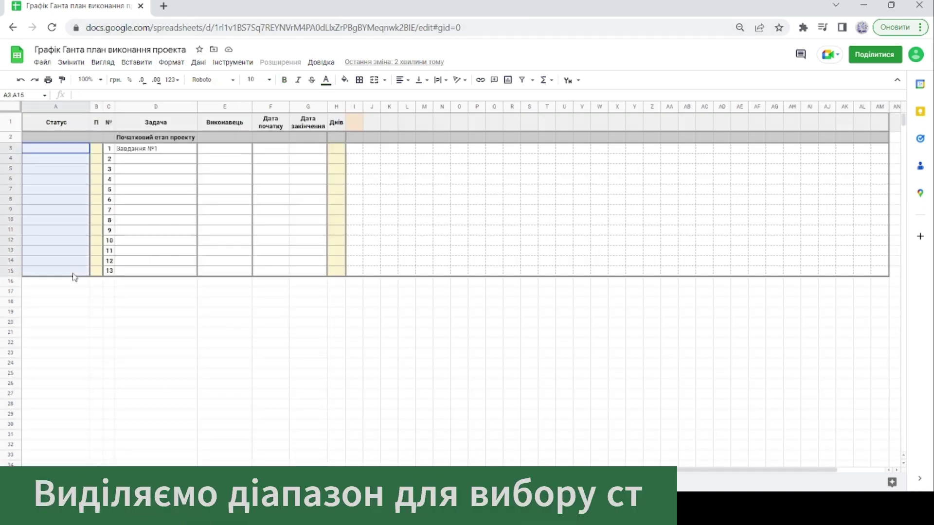
right_click(76, 249)
mouse_move(146, 481)
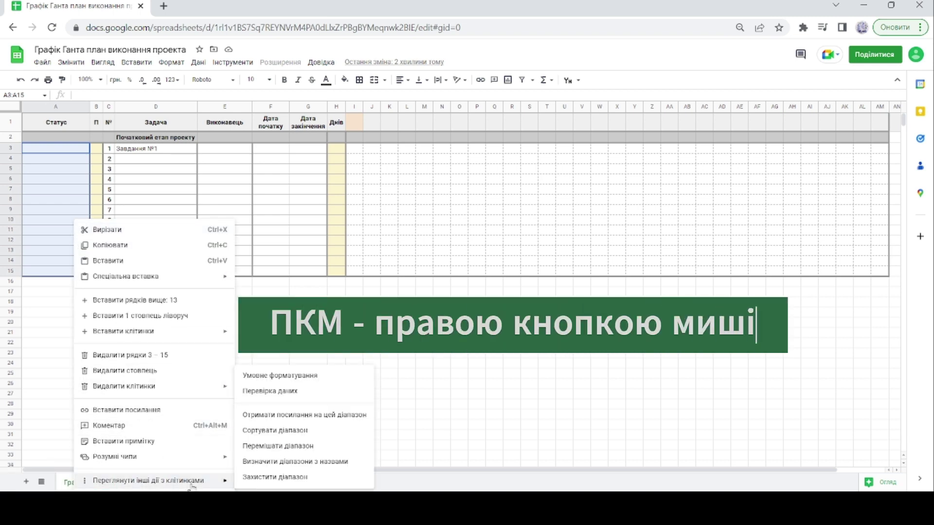
click(311, 391)
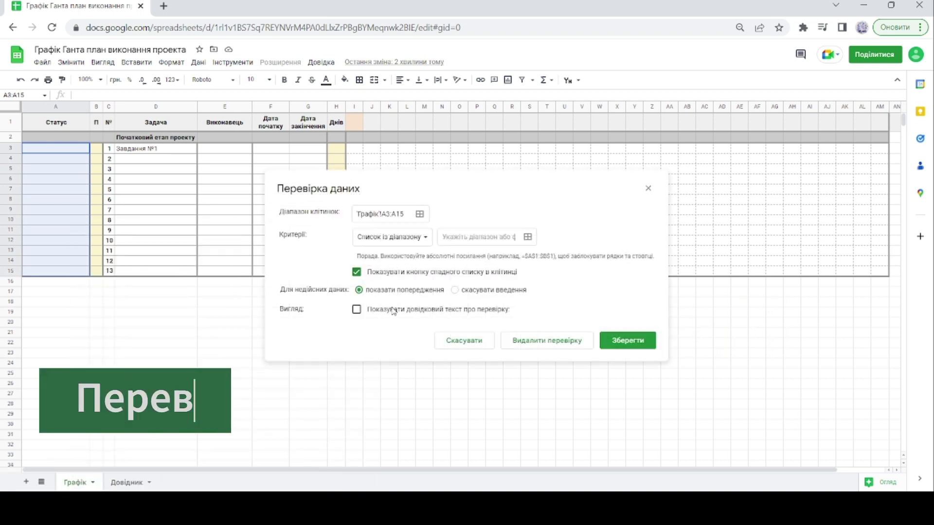
click(528, 237)
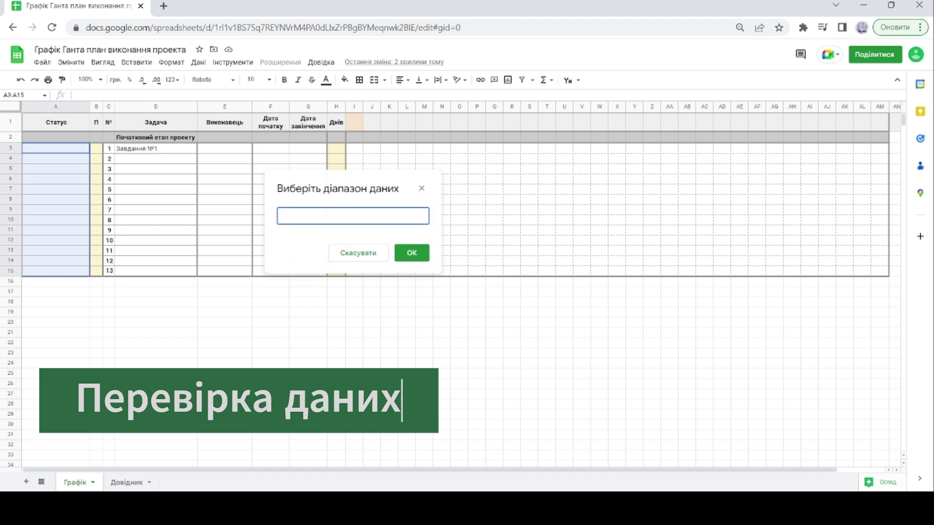
click(128, 483)
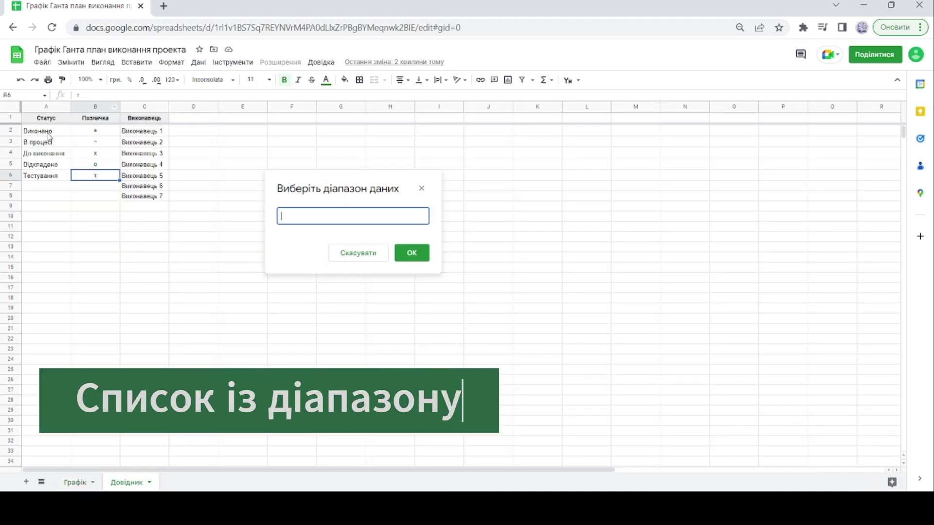
drag(46, 131, 48, 170)
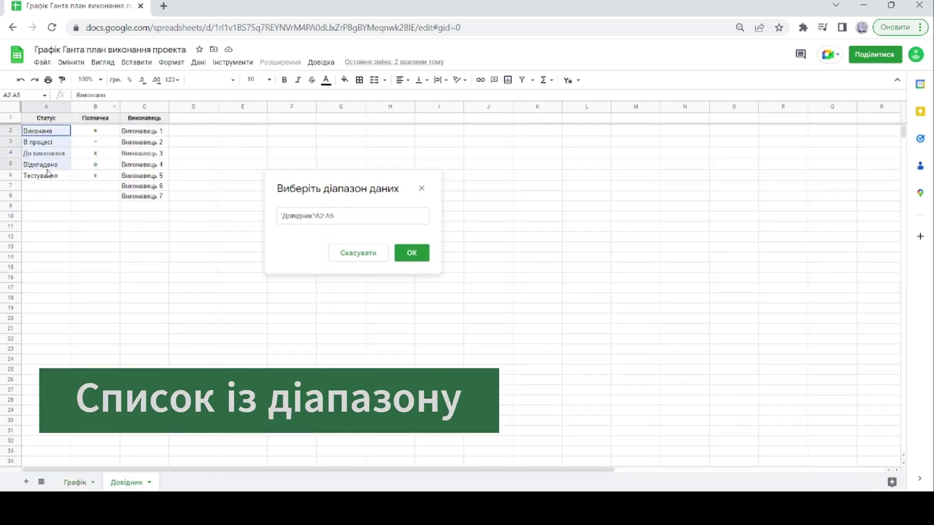
click(416, 258)
click(628, 340)
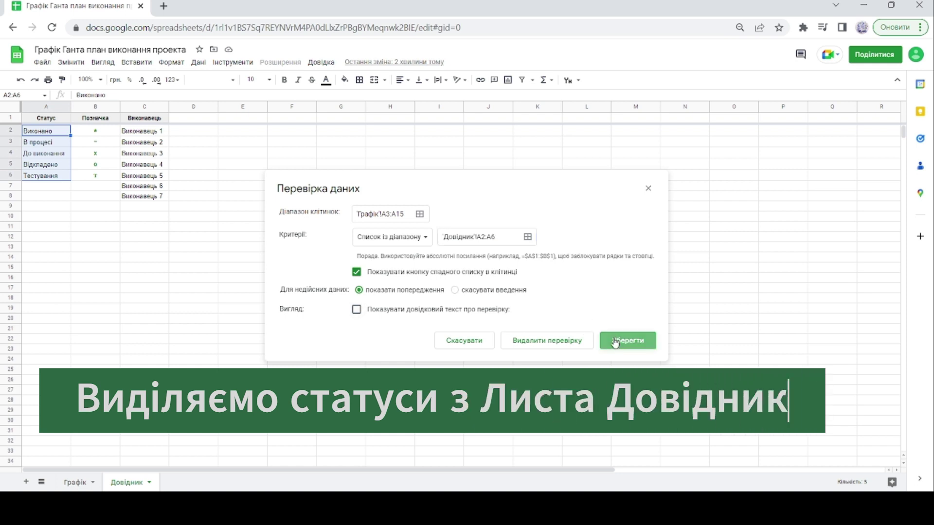
Set the status of Завдання №1 on the Графік sheet to До виконання.
click(75, 482)
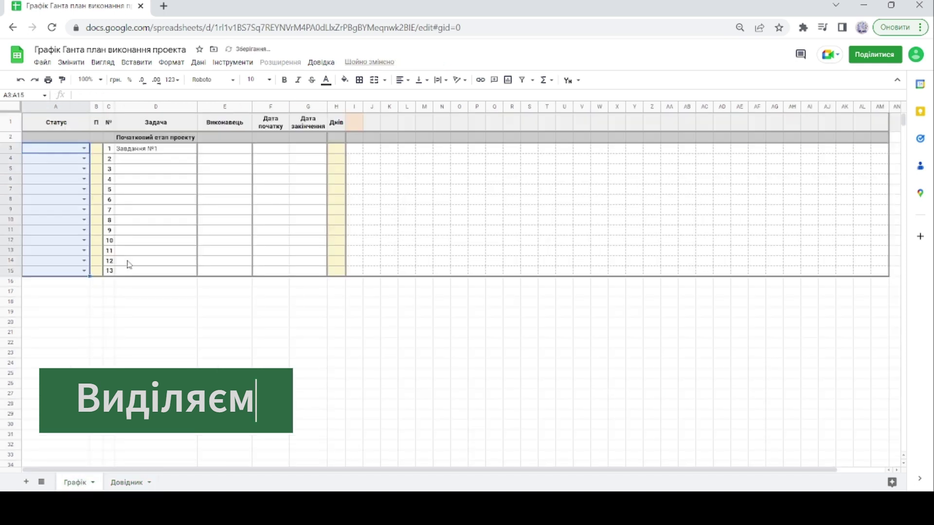
click(65, 180)
click(80, 148)
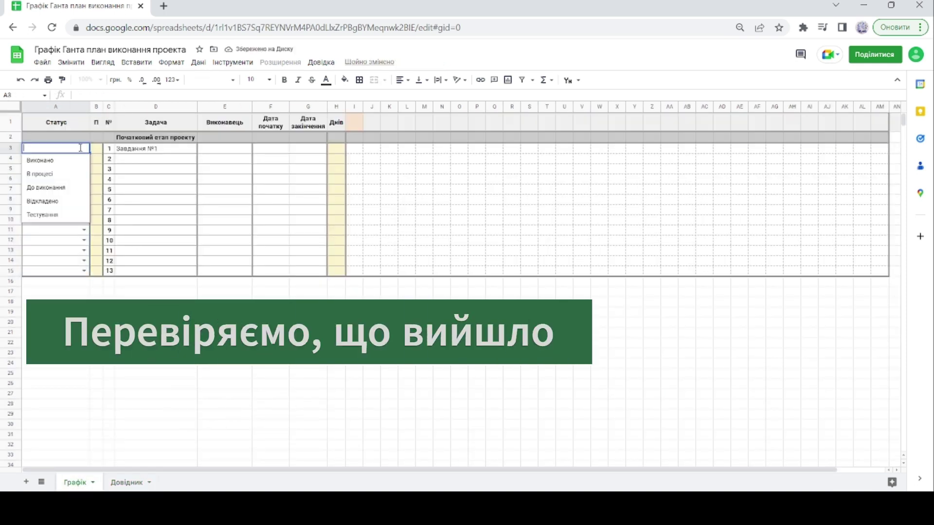
click(69, 188)
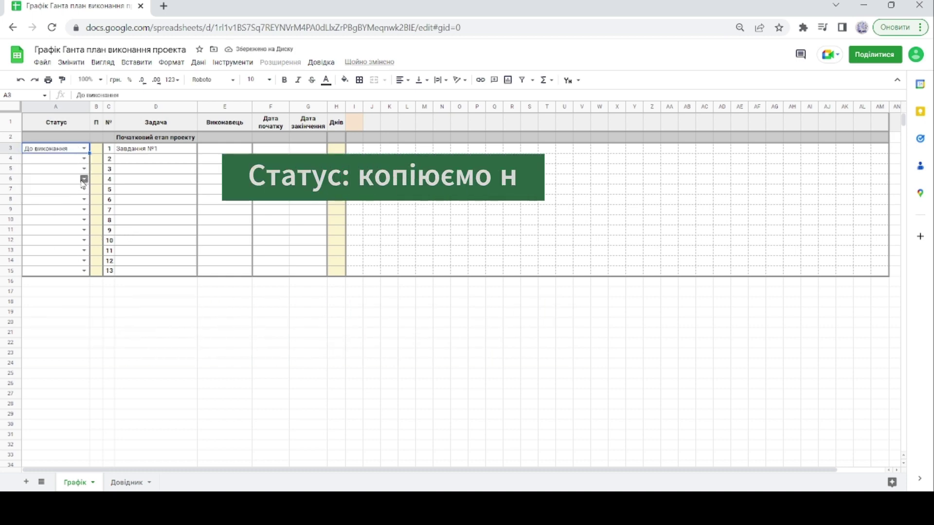
Copy the До виконання status from A3 into the whole range A3:A15, pasting values only.
key(ctrl+c)
drag(56, 149, 67, 264)
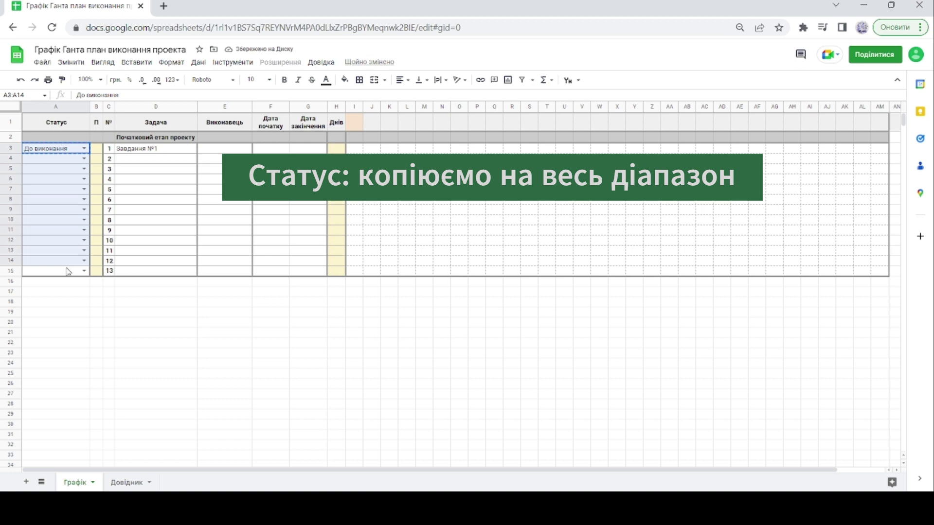
right_click(69, 274)
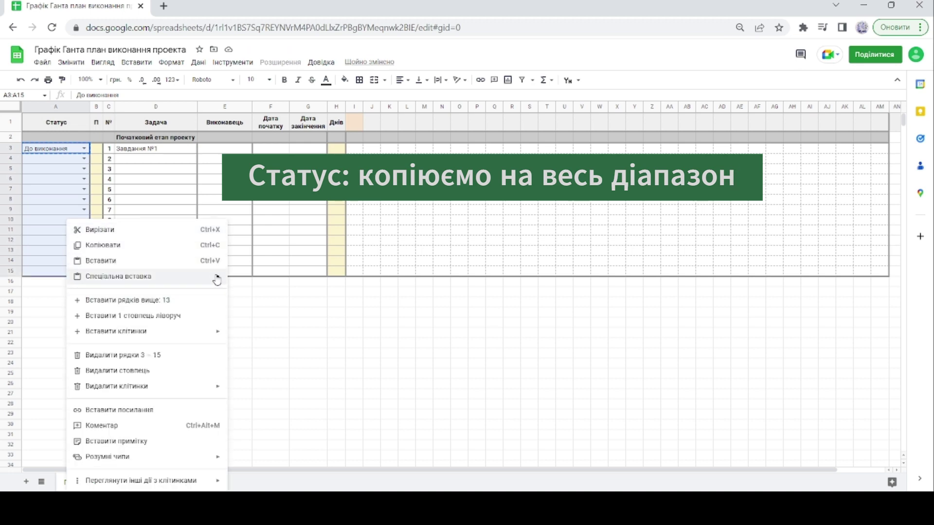
mouse_move(224, 279)
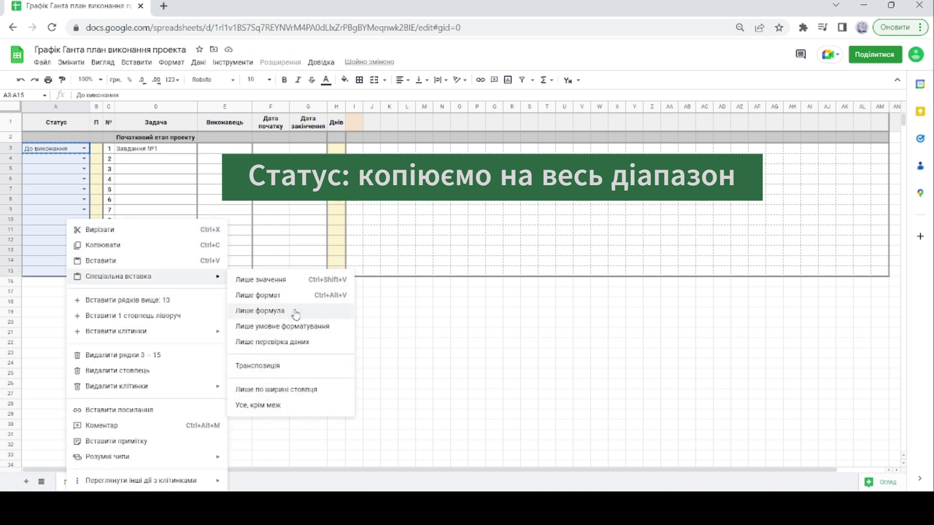
click(262, 280)
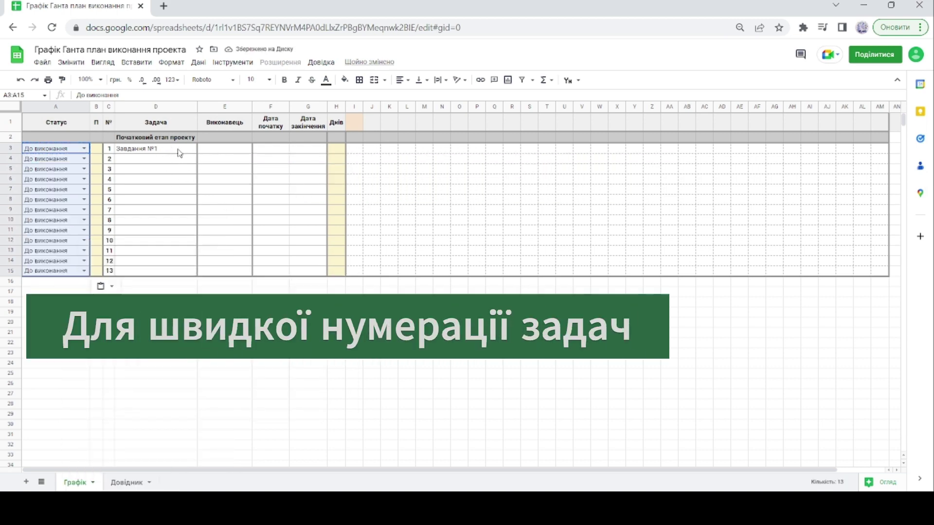
Copy the task-name formula from D3 into D3:D15, pasting the formula only.
click(178, 152)
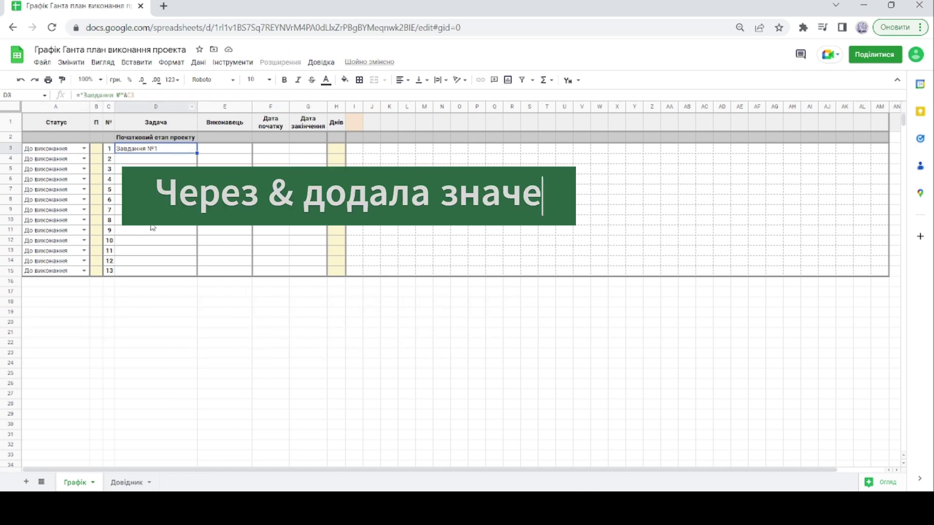
drag(155, 149, 157, 276)
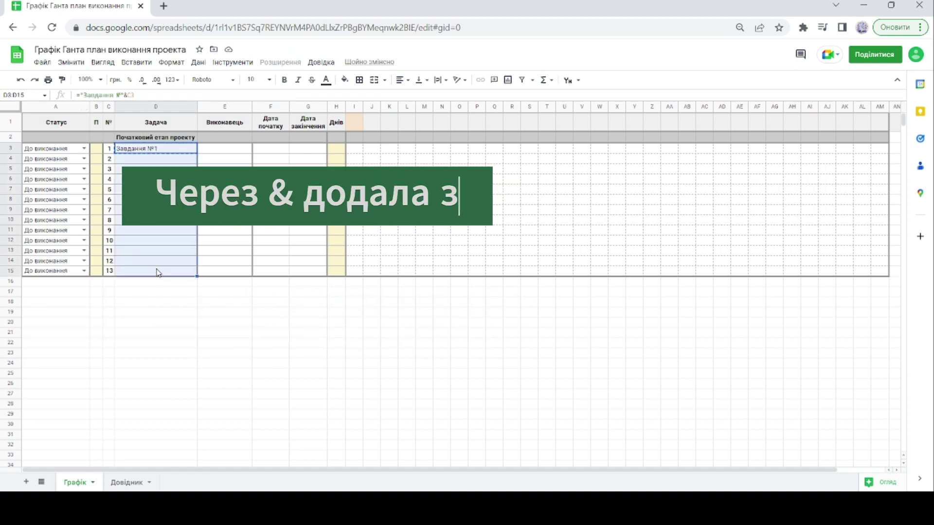
right_click(157, 275)
mouse_move(292, 294)
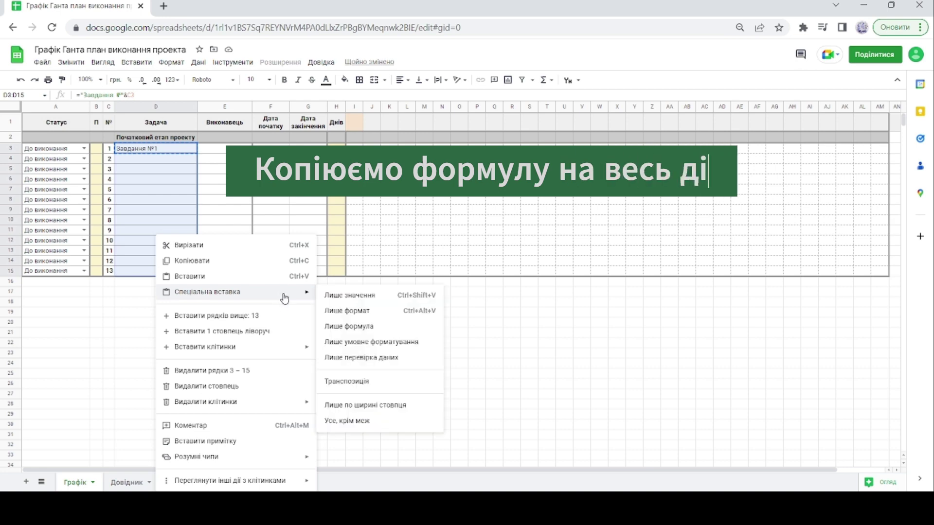
click(375, 327)
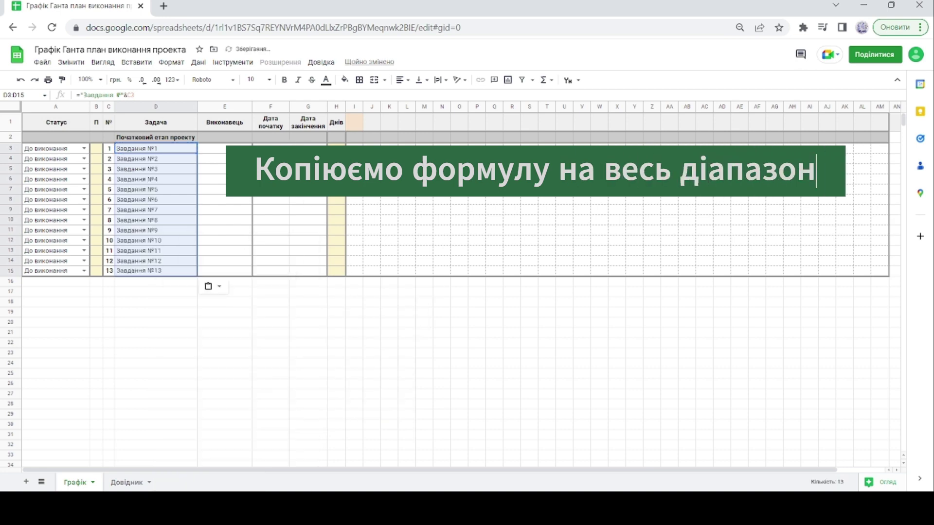
Add a dropdown validation to the Виконавець cells E3:E15, listing the performers from 'Довідник'!C2:C8.
drag(225, 148, 223, 272)
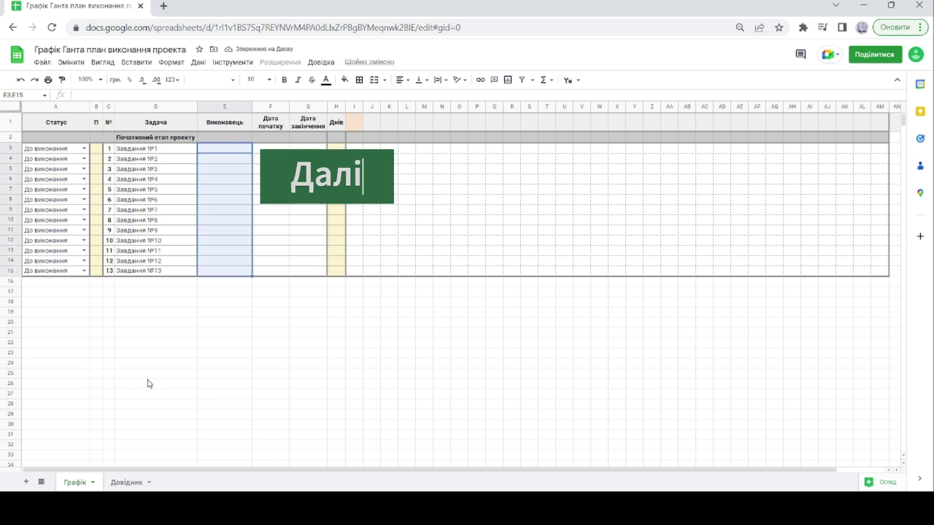
right_click(257, 215)
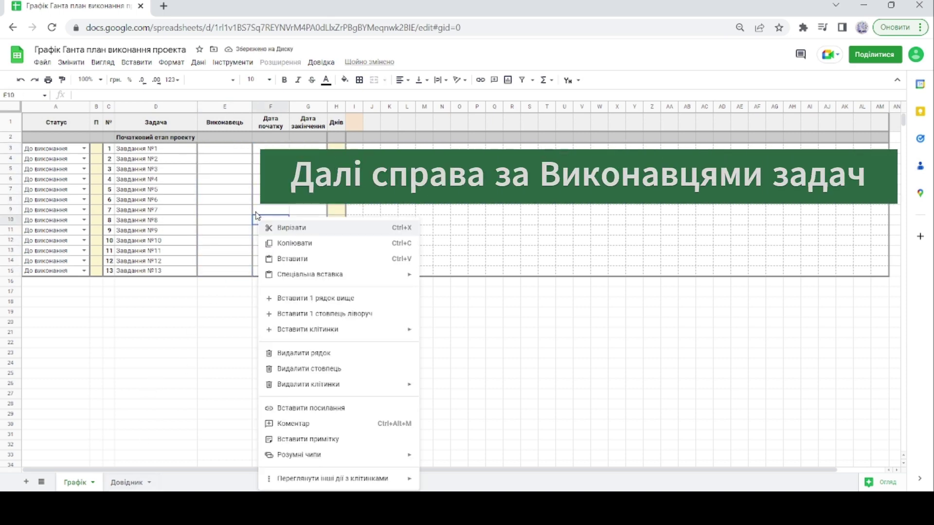
click(229, 162)
drag(224, 149, 224, 272)
right_click(226, 220)
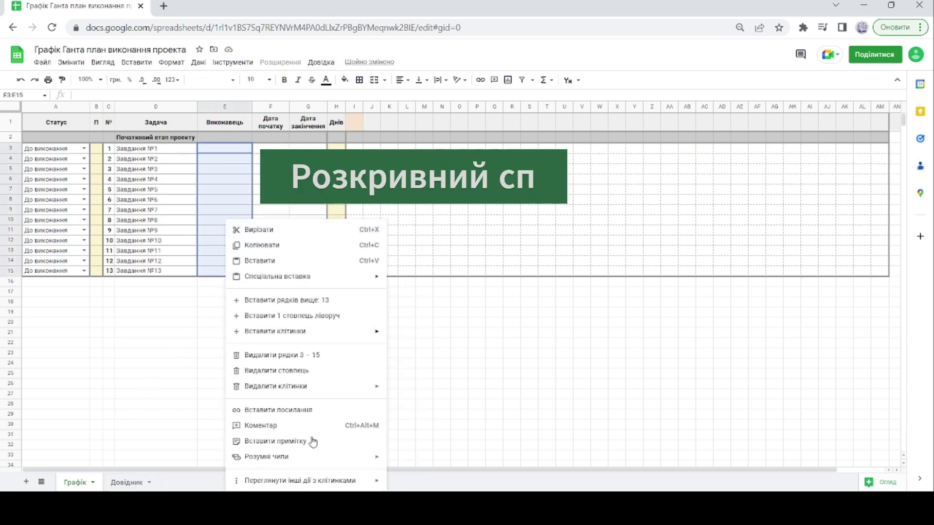
mouse_move(374, 480)
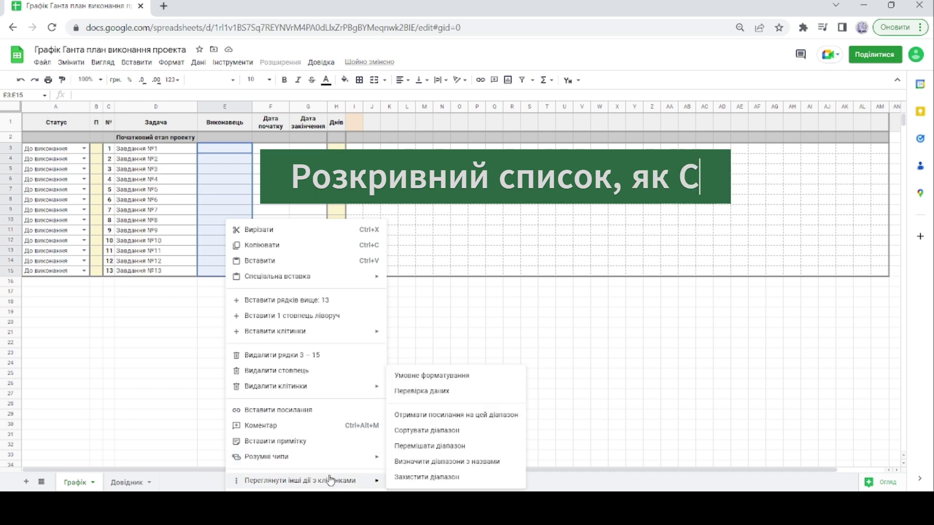
click(436, 393)
click(528, 240)
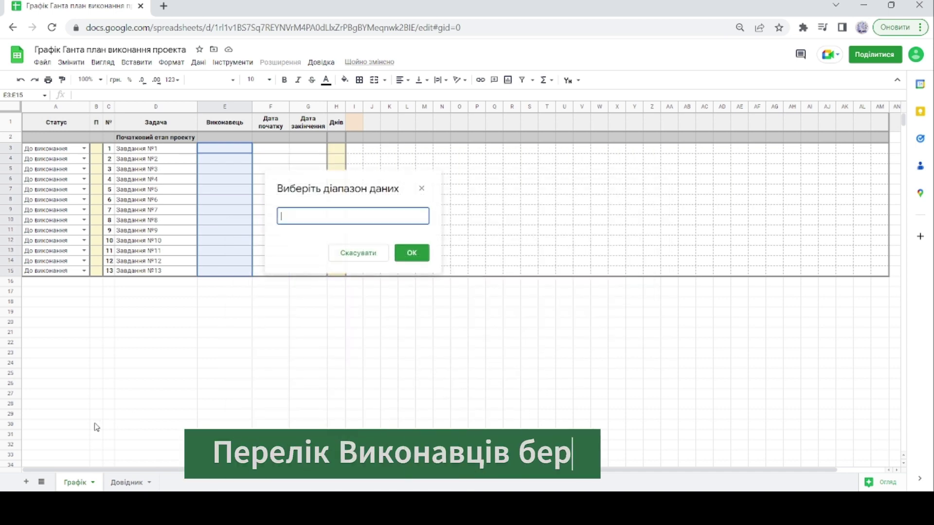
click(127, 482)
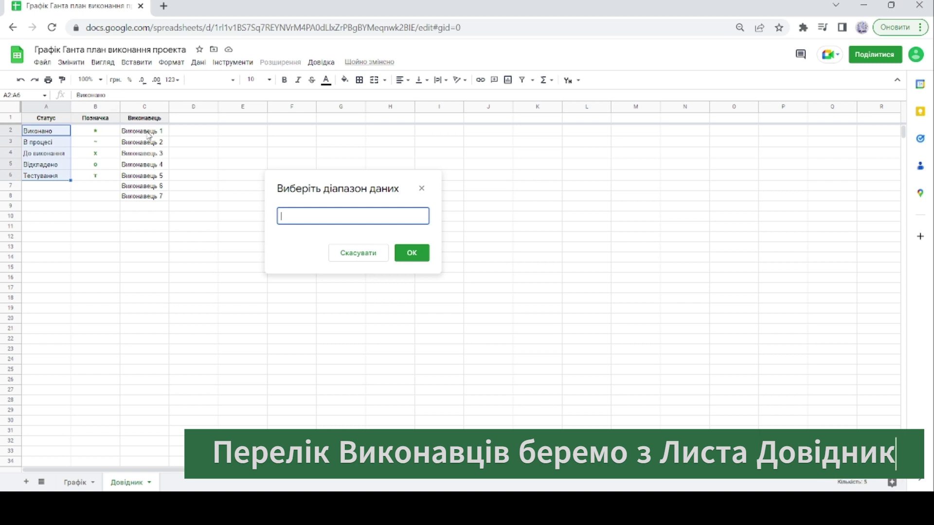
drag(136, 130, 137, 195)
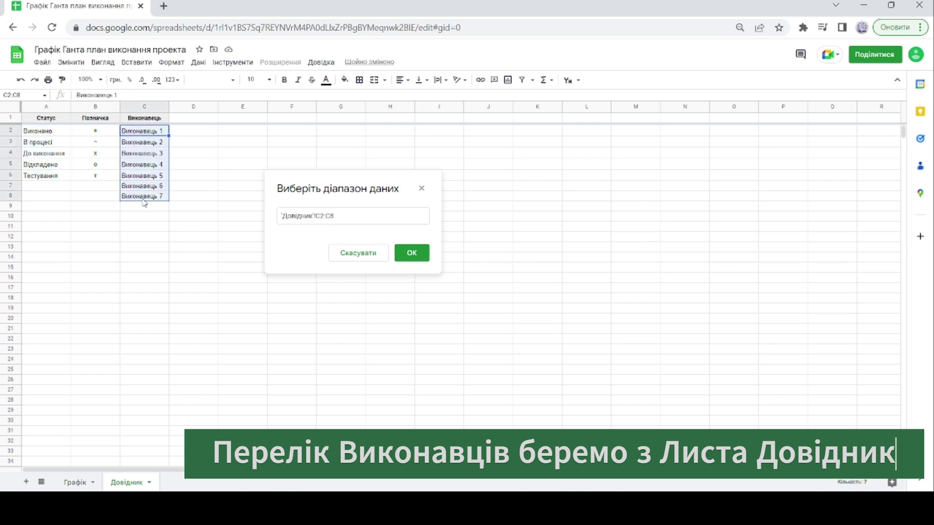
click(414, 254)
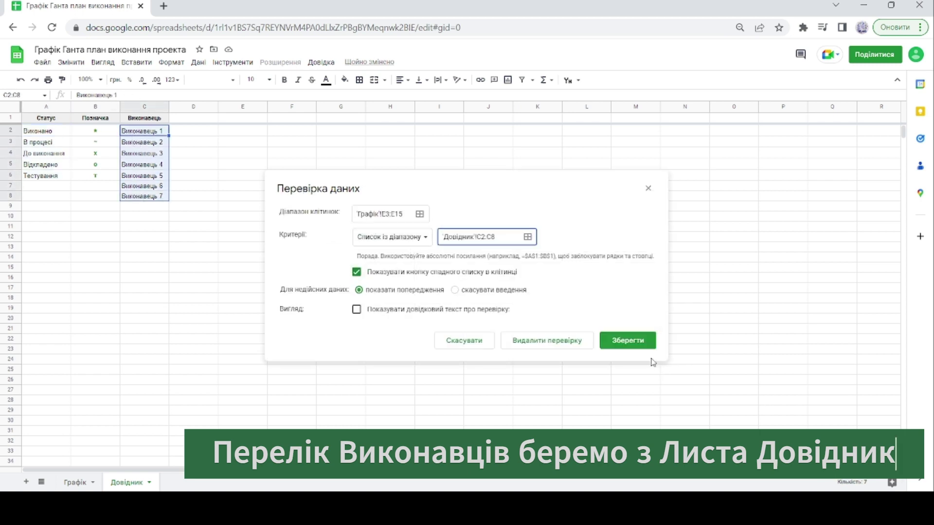
click(640, 343)
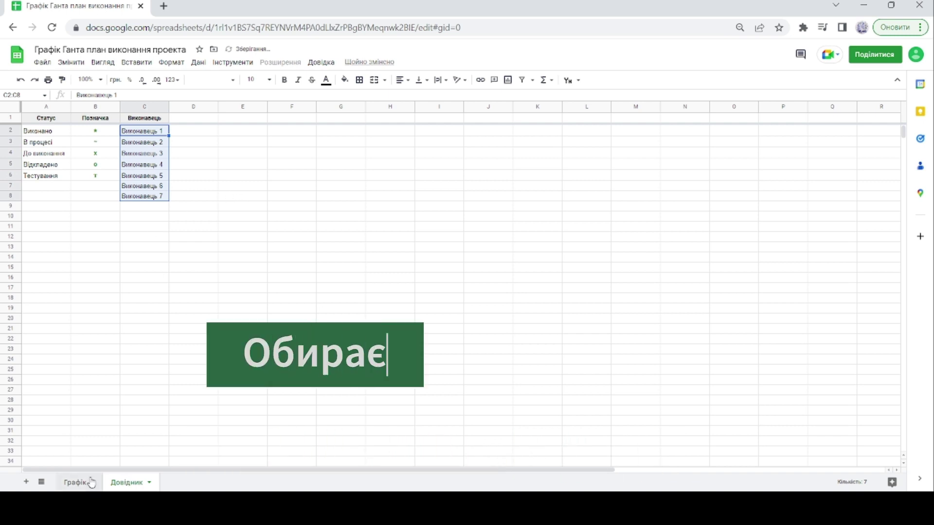
Check the choices offered by the Виконавець dropdown for Завдання №1 on the Графік sheet.
click(91, 483)
click(225, 210)
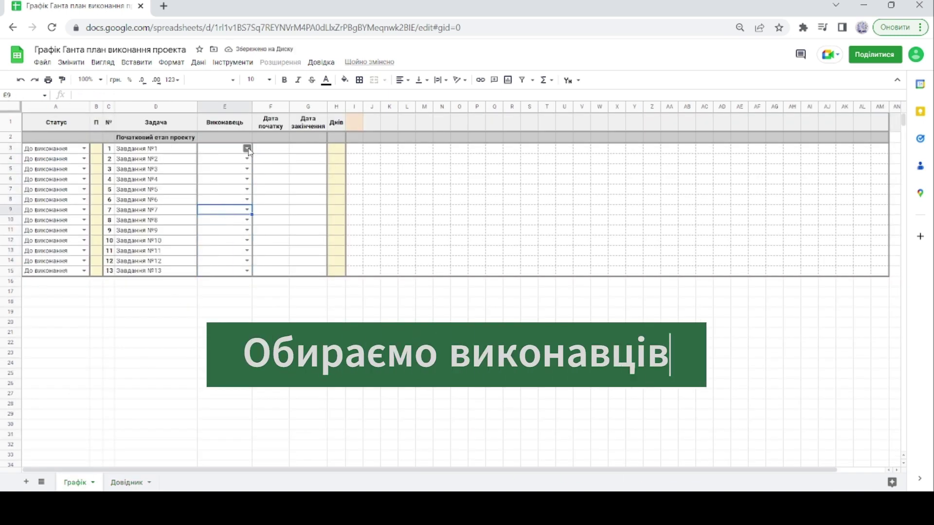
click(247, 149)
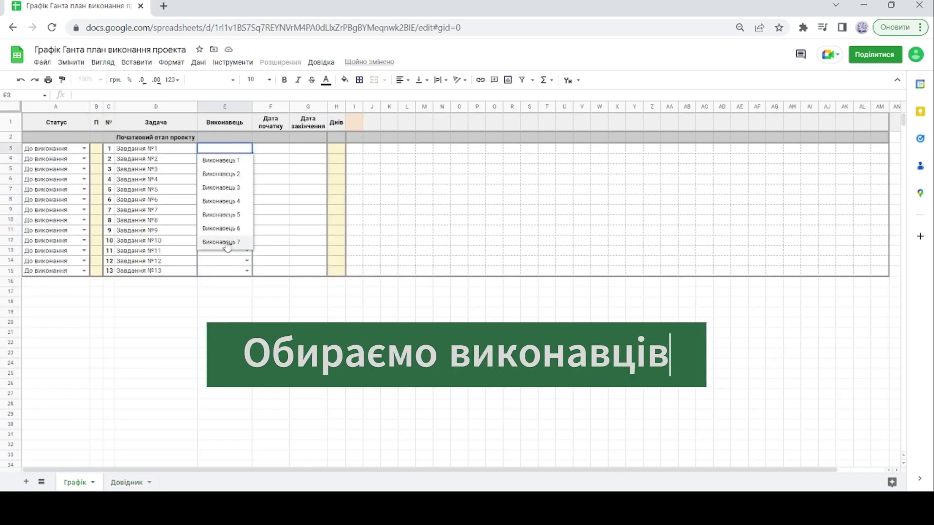
click(225, 271)
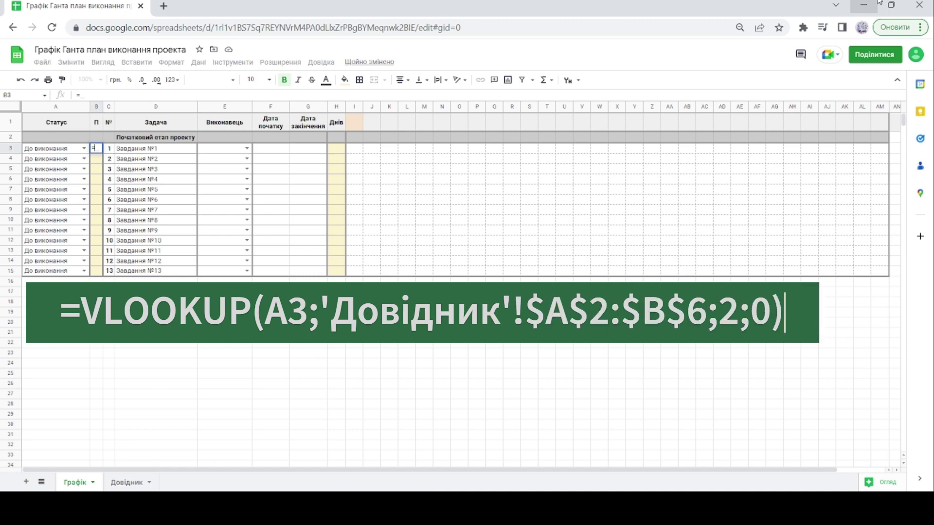
Enter the formula =VLOOKUP(A3;'Довідник'!$A$2:$B$6;2;0) in cell B3 of the Графік sheet.
text(=vl)
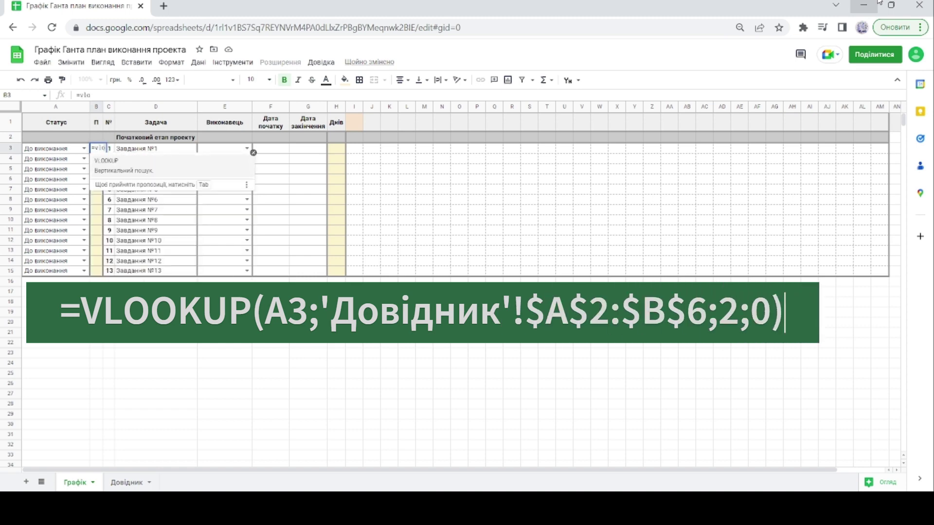
text(o)
key(Tab)
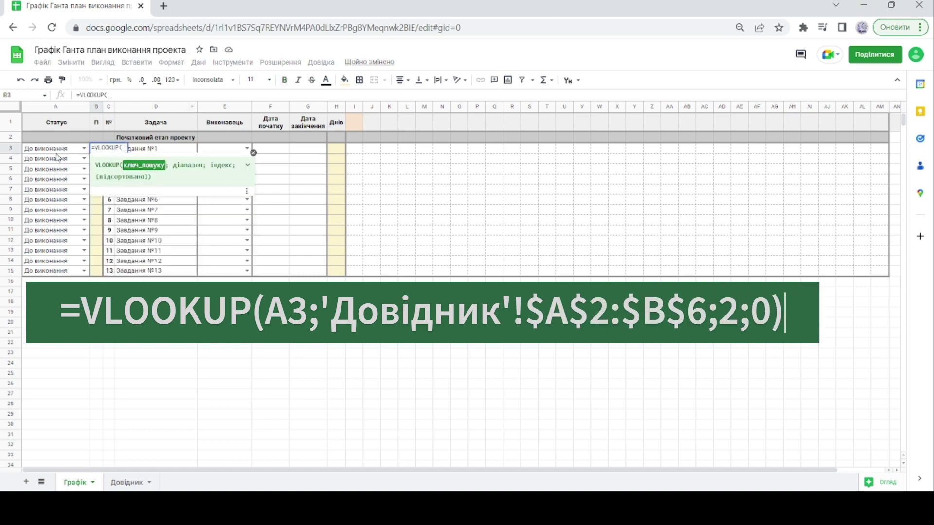
click(57, 153)
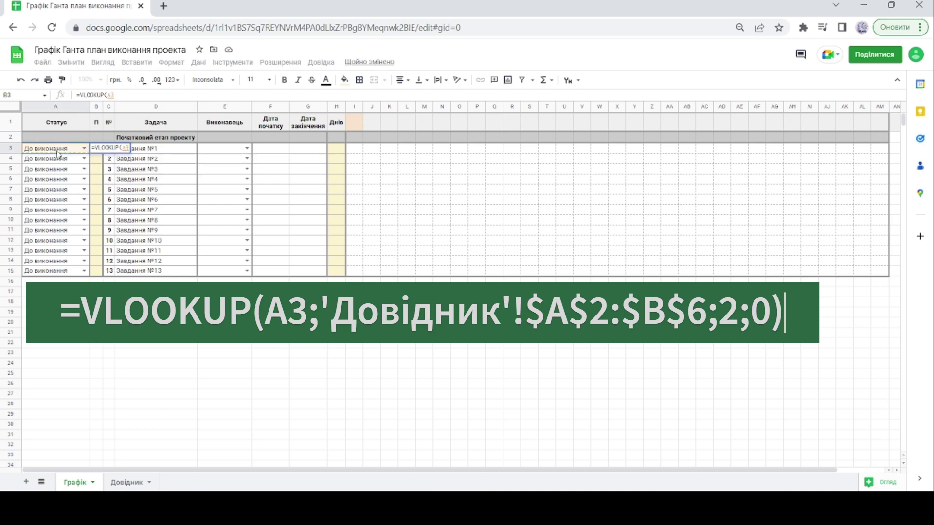
key(BackSpace)
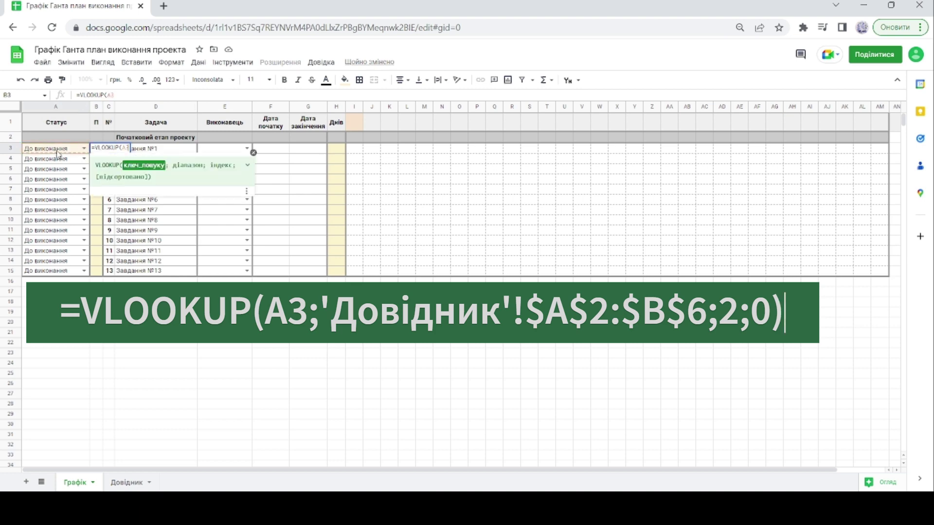
click(117, 483)
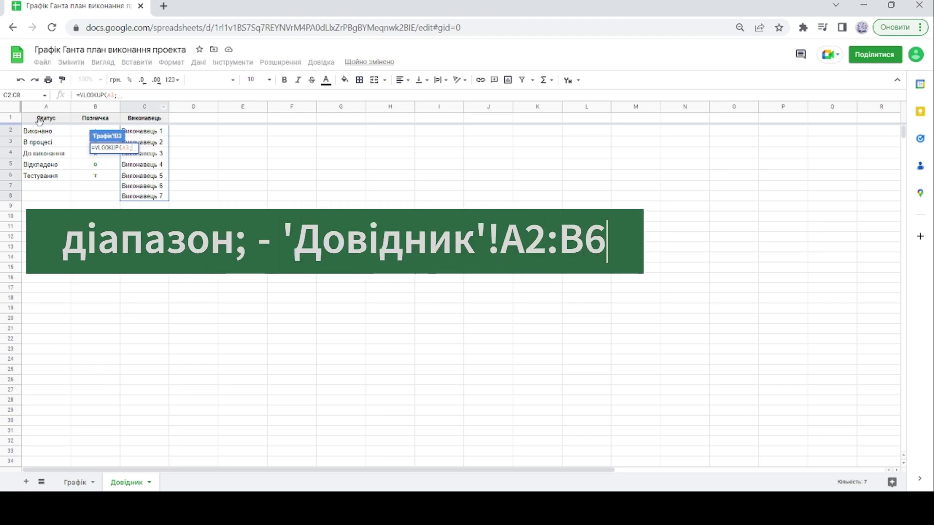
drag(42, 135, 89, 177)
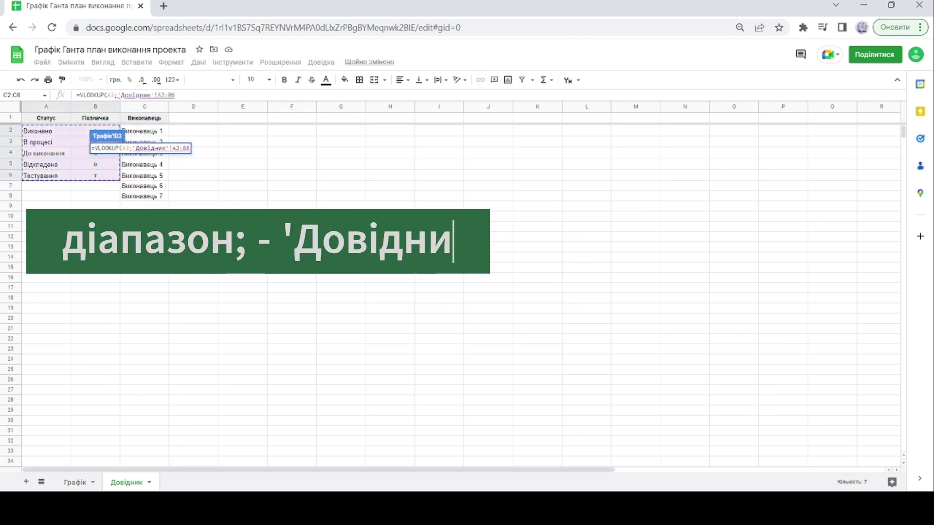
key(F4)
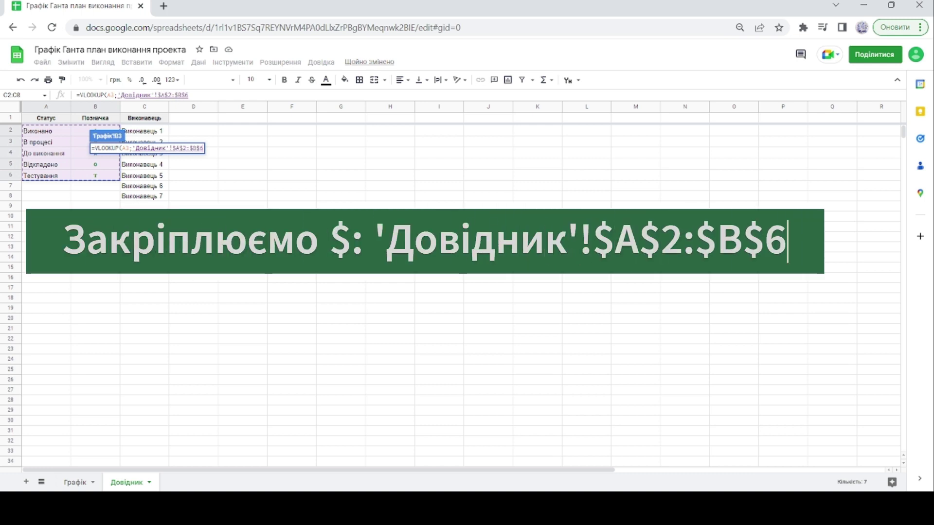
text(;)
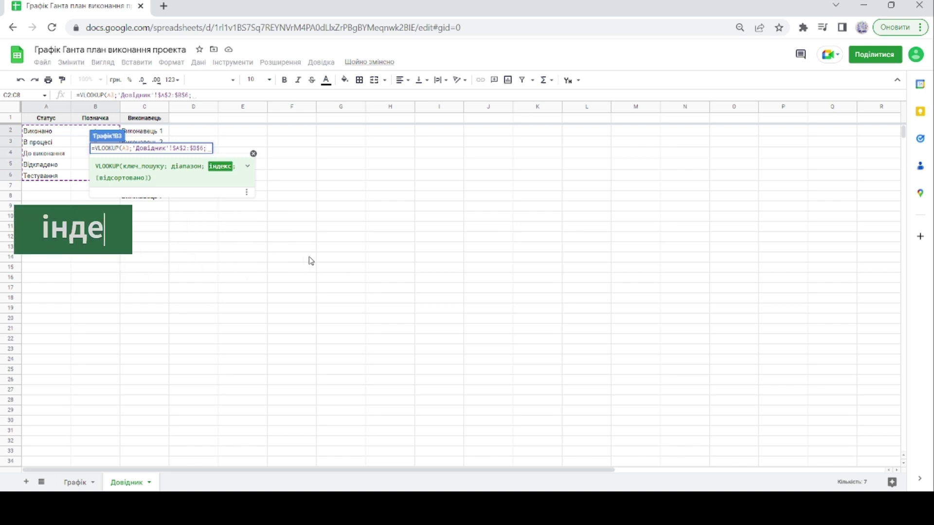
text(2)
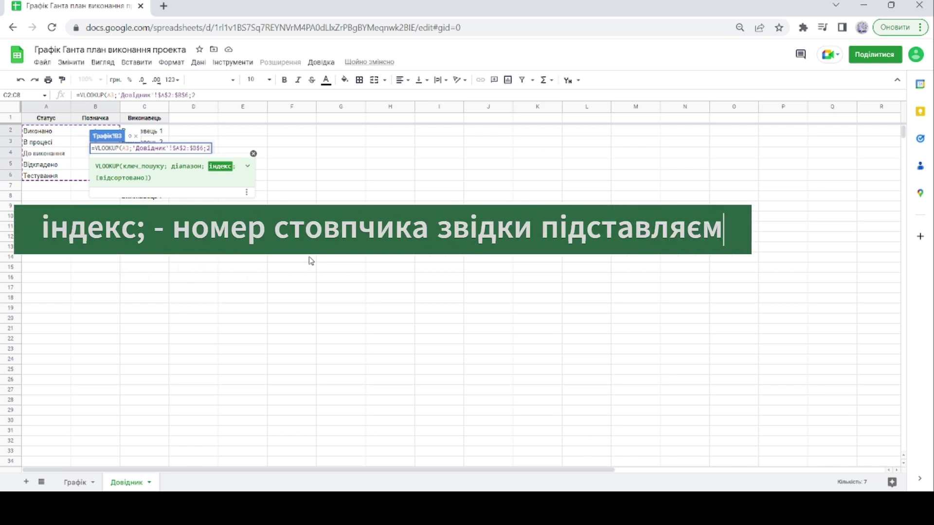
text(;0))
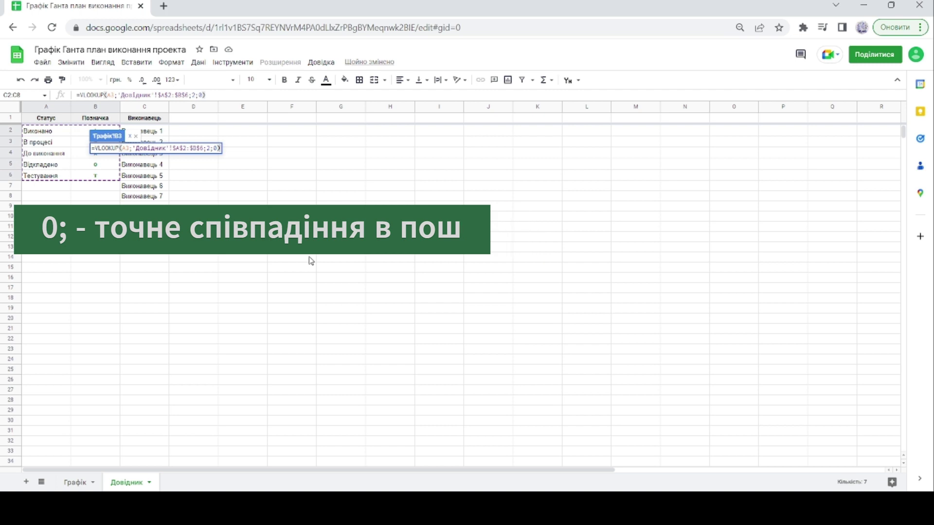
key(Return)
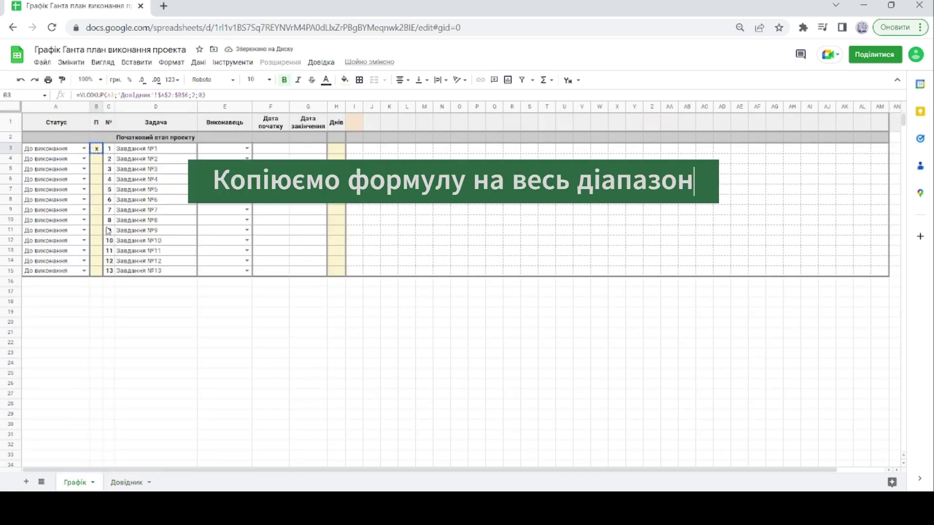
Copy the VLOOKUP formula from B3 into the range B3:B15, pasting the formula only.
drag(96, 149, 93, 266)
right_click(94, 275)
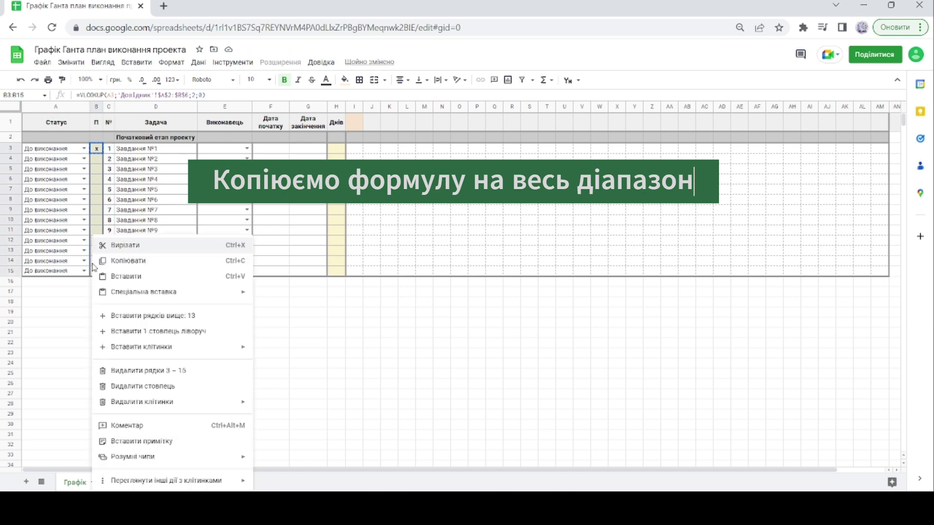
mouse_move(214, 301)
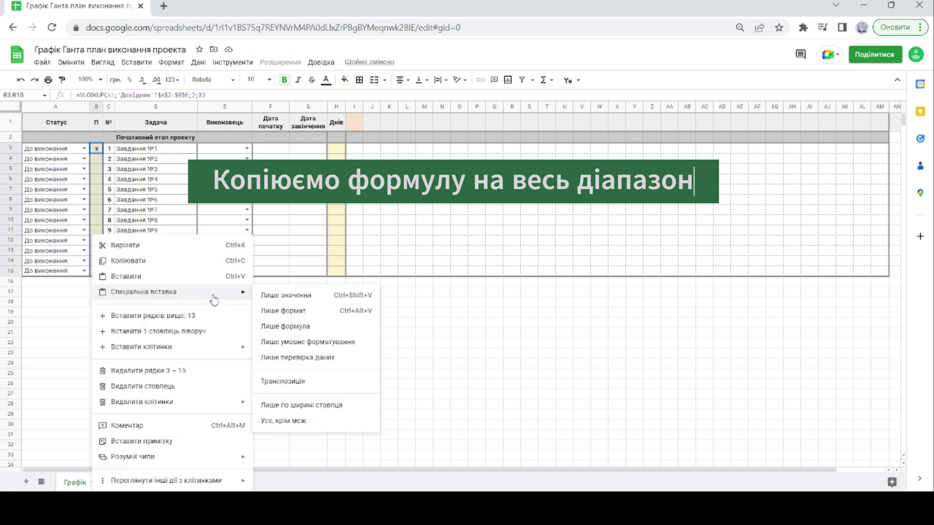
click(313, 326)
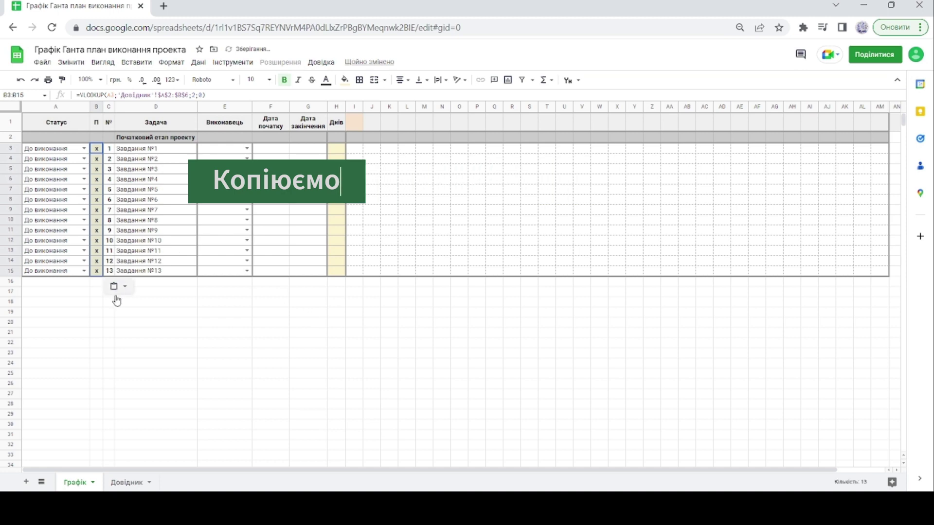
Set the status of Завдання №5 to В процесі and of Завдання №6 to Виконано to test the mark lookup.
click(85, 190)
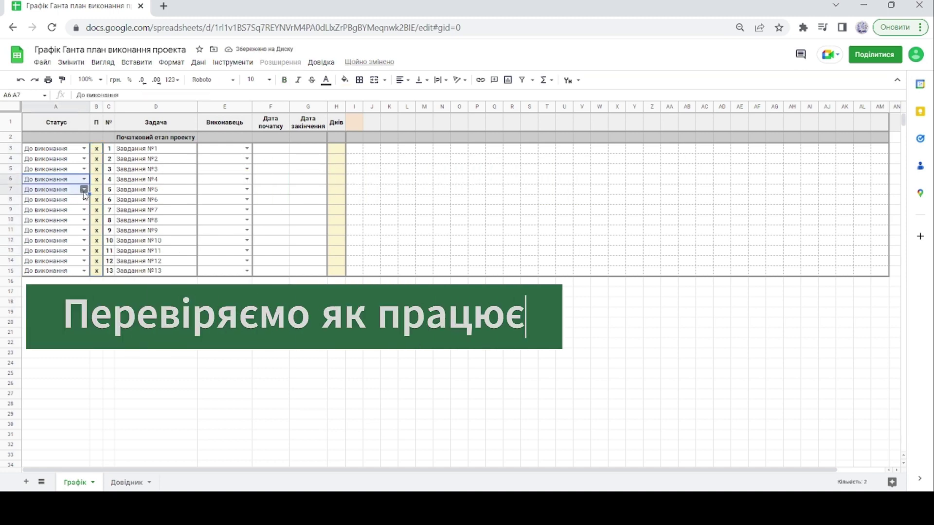
double_click(84, 190)
click(74, 228)
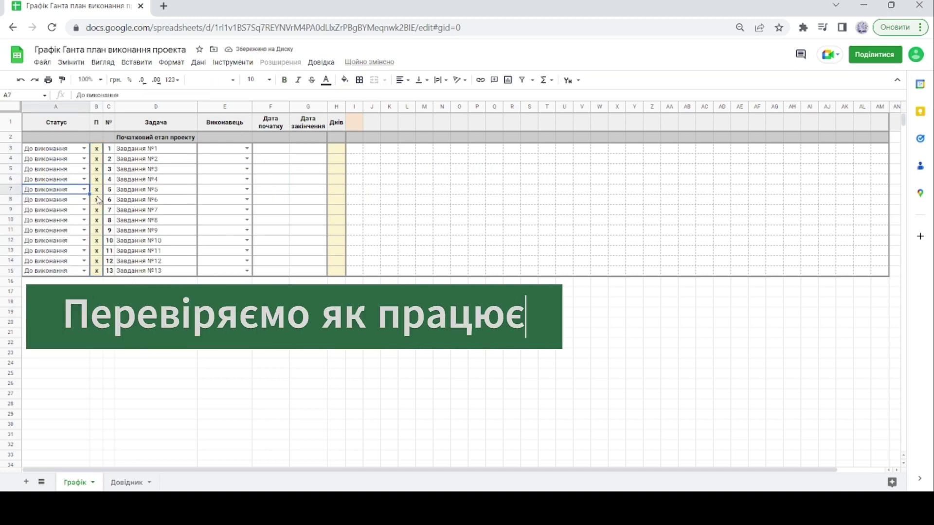
click(85, 189)
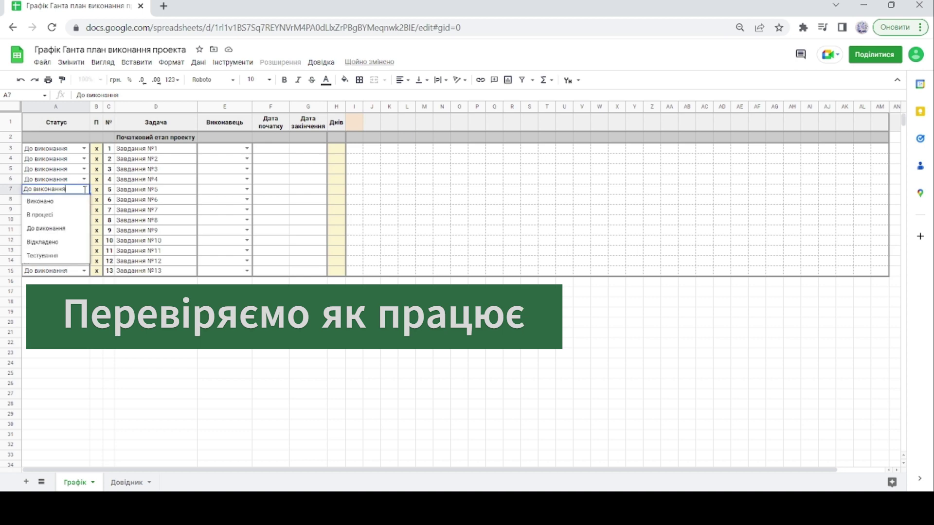
click(62, 217)
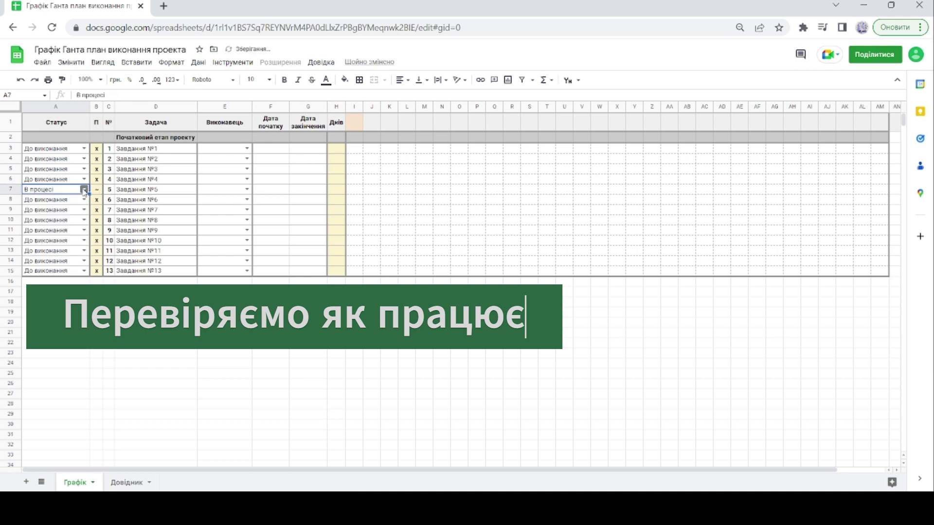
click(84, 200)
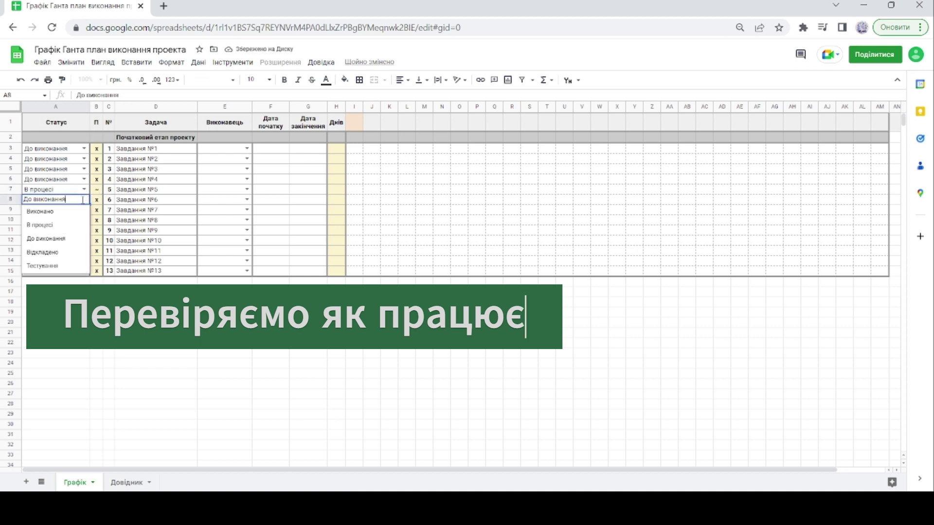
click(46, 212)
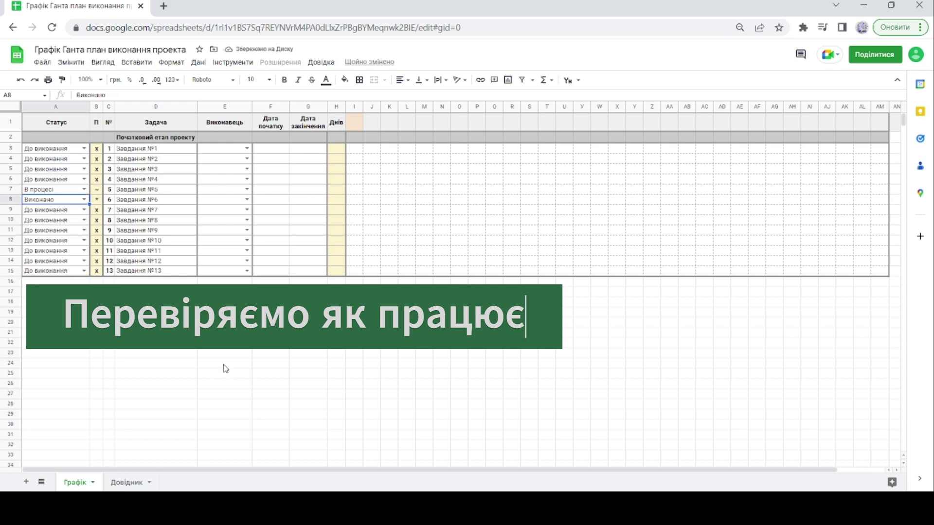
Assign Виконавець 1 to Завдання №1, Виконавець 2 to Завдання №2 and Виконавець 6 to Завдання №3.
click(247, 148)
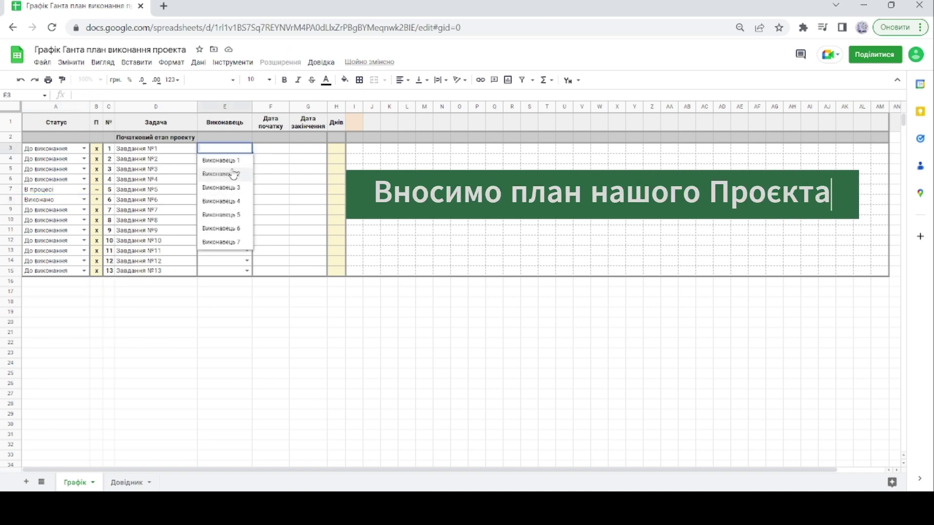
click(227, 161)
click(247, 159)
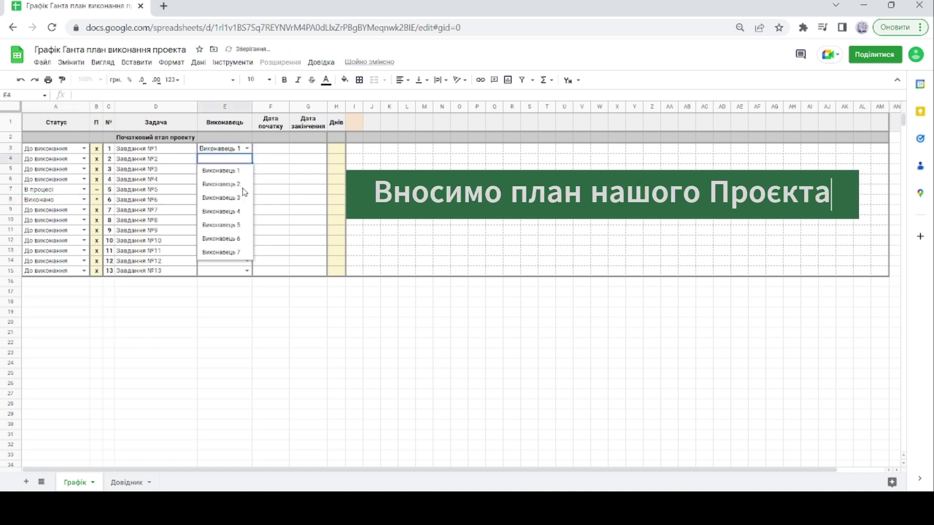
click(224, 183)
click(247, 169)
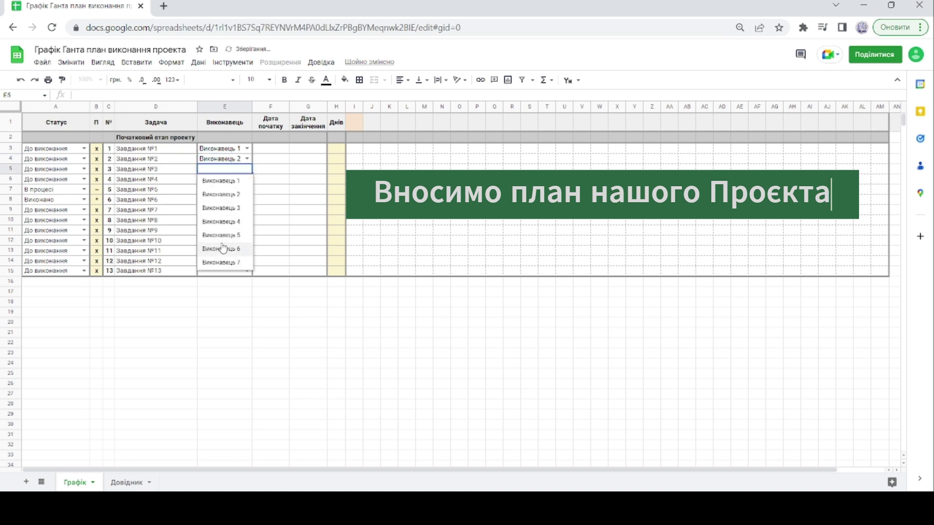
click(223, 249)
Assign performers to the remaining tasks in E6:E15, in order: Виконавець 1, 4, 2, 1, 5, 4, 3, 1, 1 and 2.
click(248, 189)
click(217, 246)
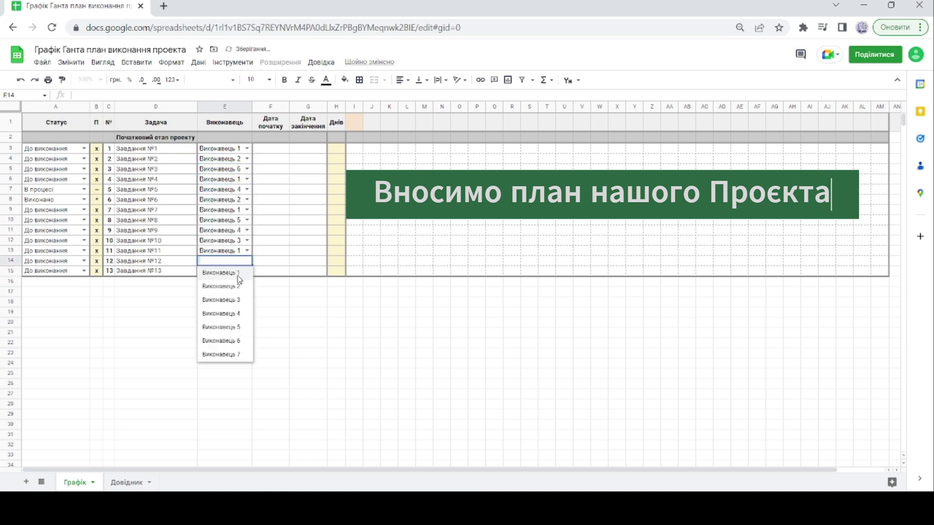
click(238, 278)
click(247, 271)
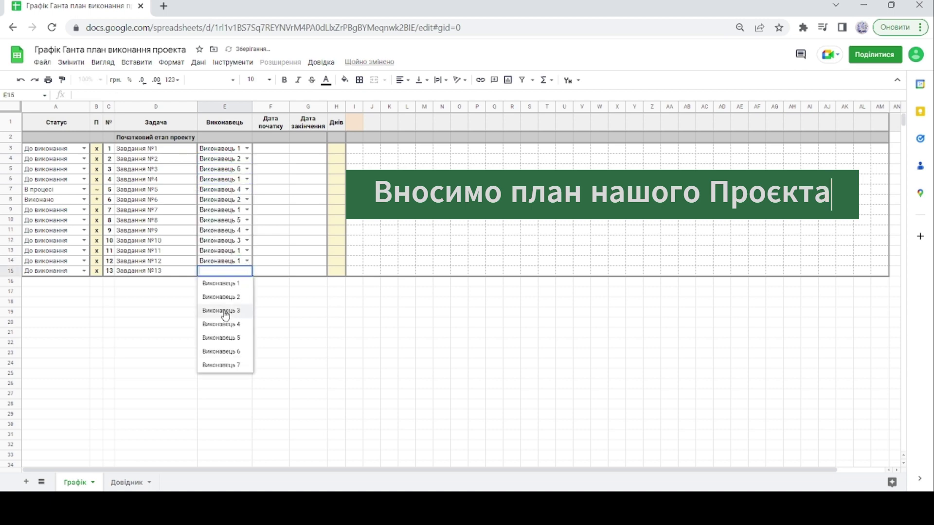
click(218, 299)
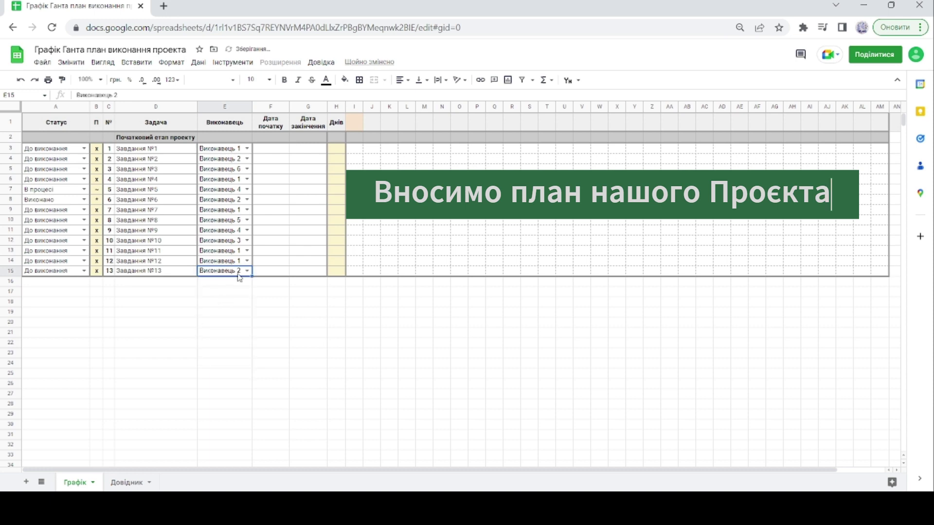
Set the start date of Завдання №1 to 01.12.2022 and its end date to 03.12.2022.
click(274, 154)
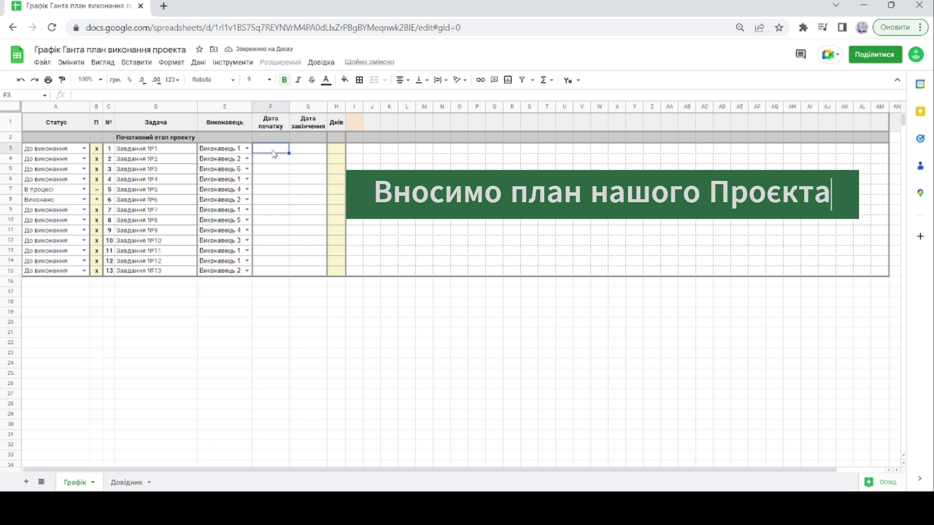
double_click(272, 149)
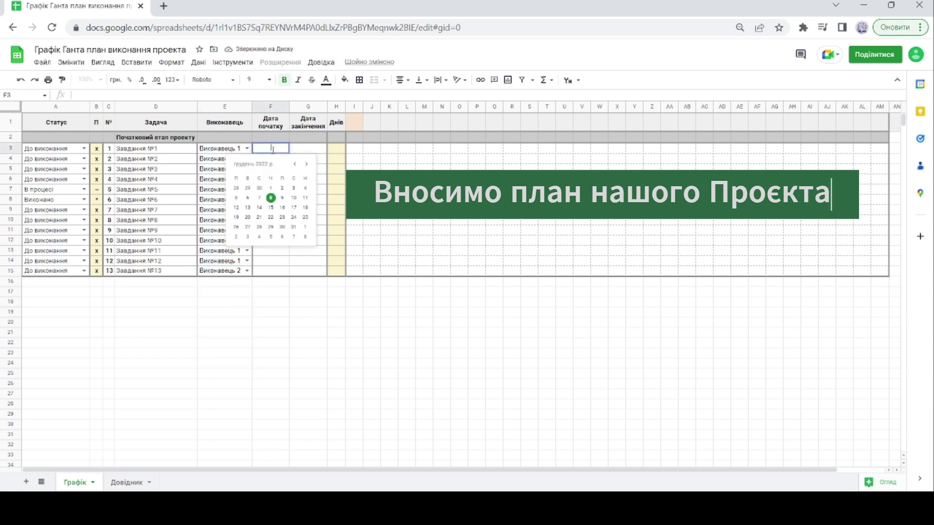
click(271, 189)
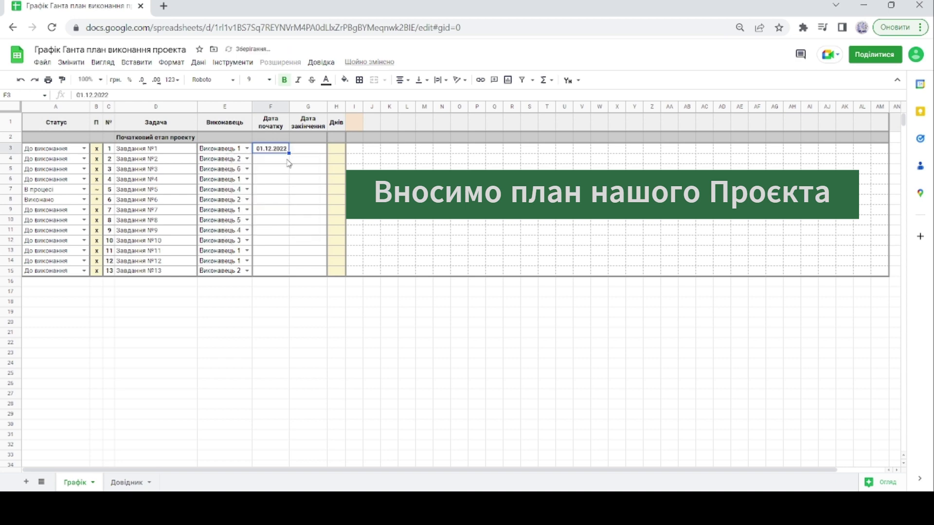
double_click(324, 149)
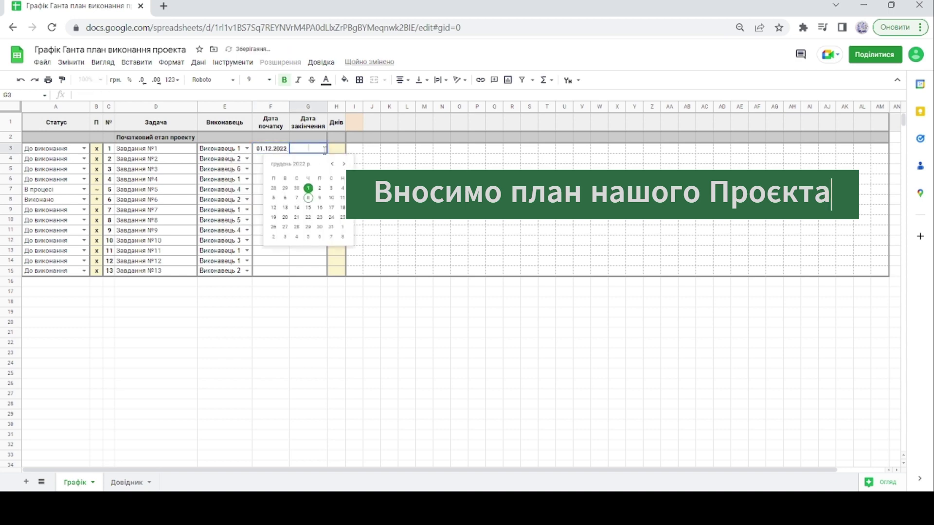
click(331, 189)
Enter the December 2022 start–end dates in F4:G15: 3–9, 5–10, 8–10, 7–9, 11–14, 15–19, 20–22, 23–25, 23–26, 26–28, 28–29 and 28–30.
click(277, 162)
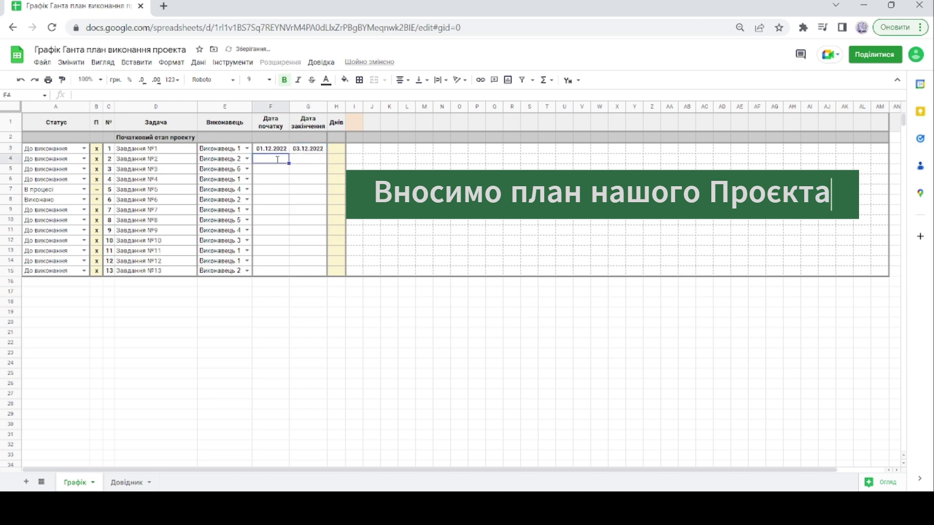
double_click(276, 162)
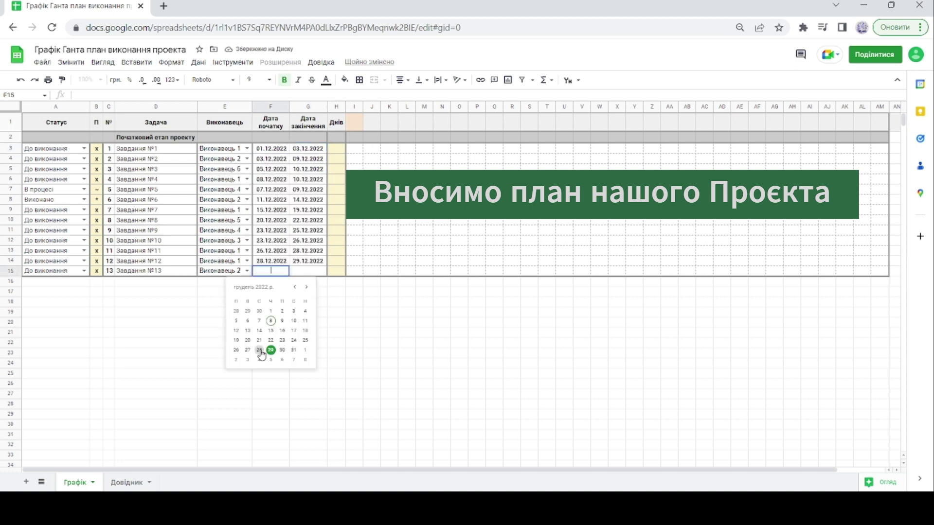
click(259, 350)
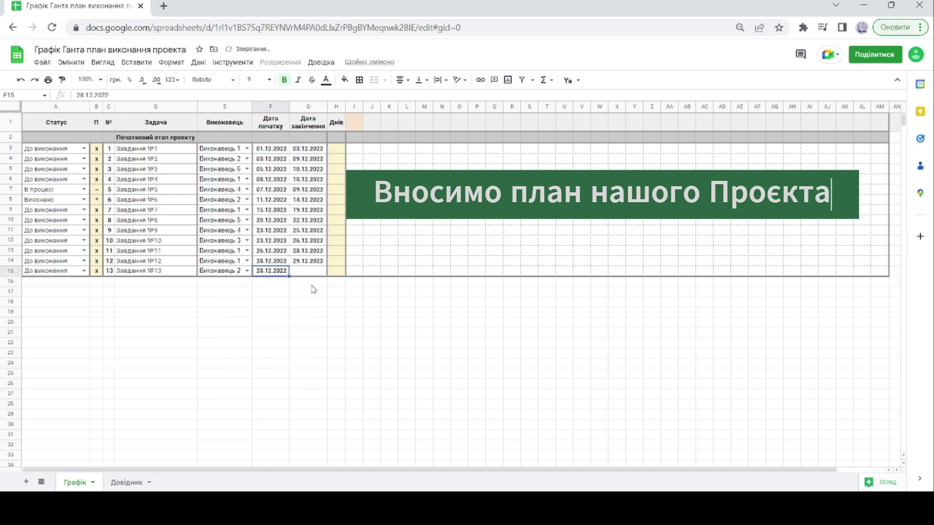
double_click(320, 271)
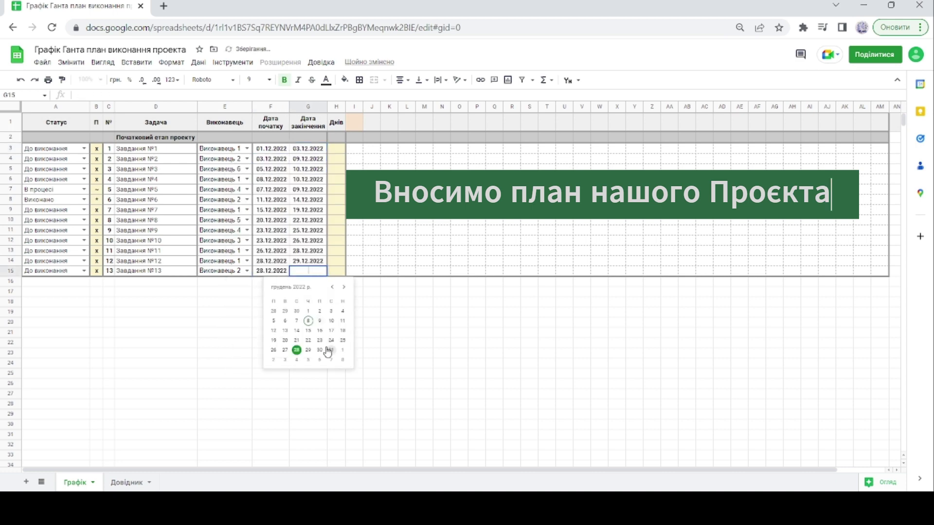
click(319, 350)
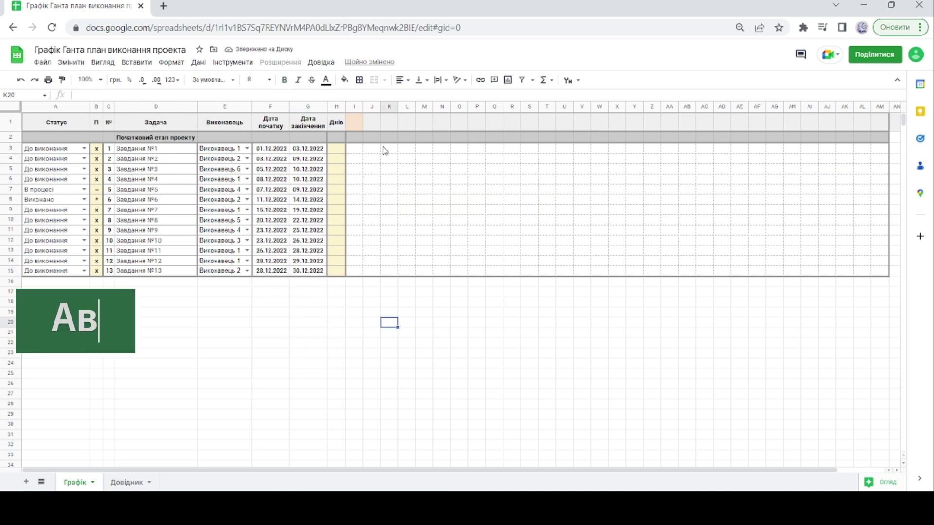
Enter =MIN(F3:F15) in I1 to calculate the earliest project start date.
click(354, 122)
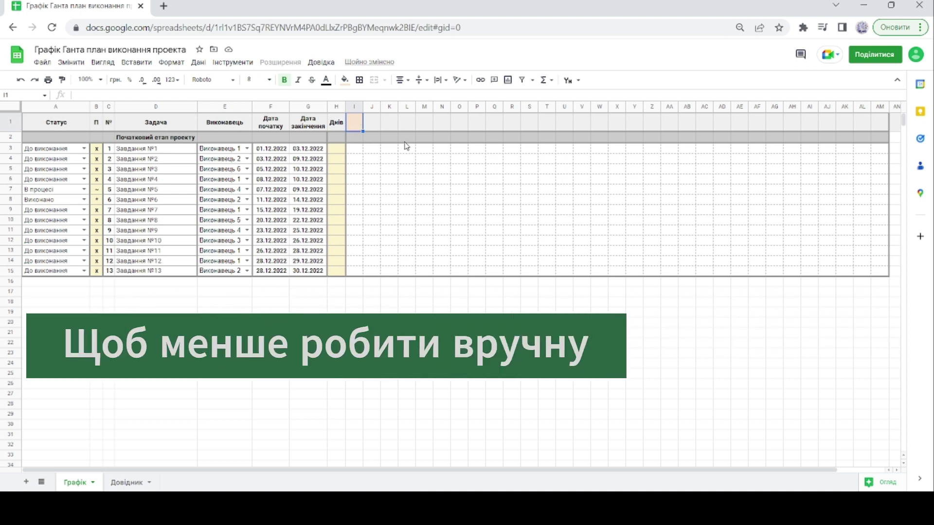
text(=min)
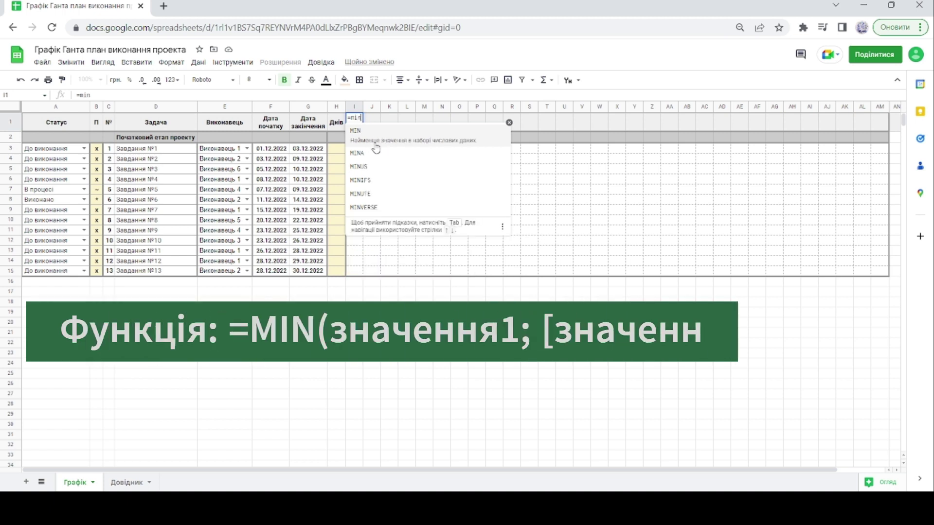
click(388, 140)
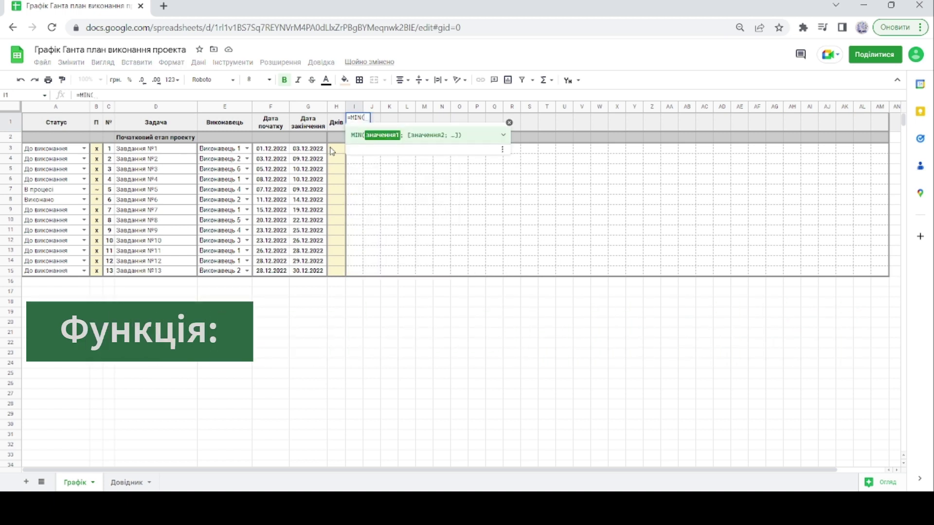
click(276, 151)
drag(275, 155, 271, 271)
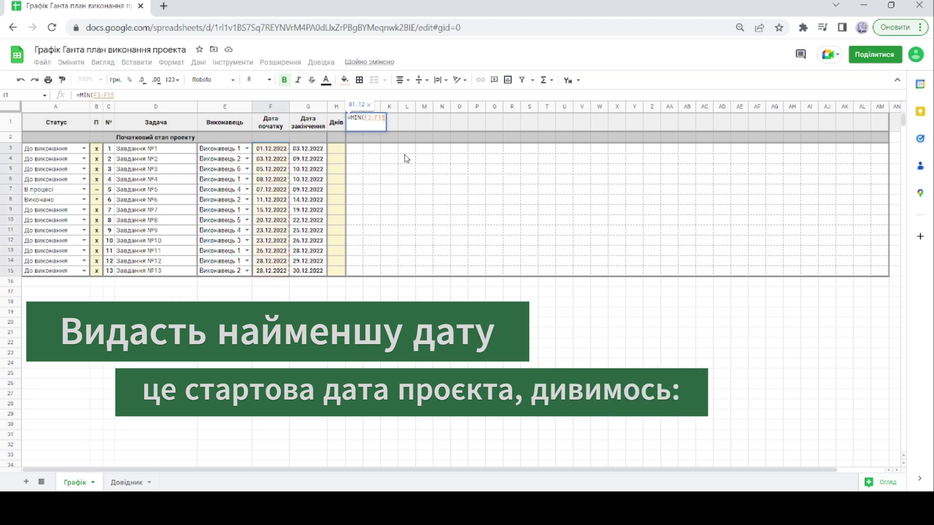
text())
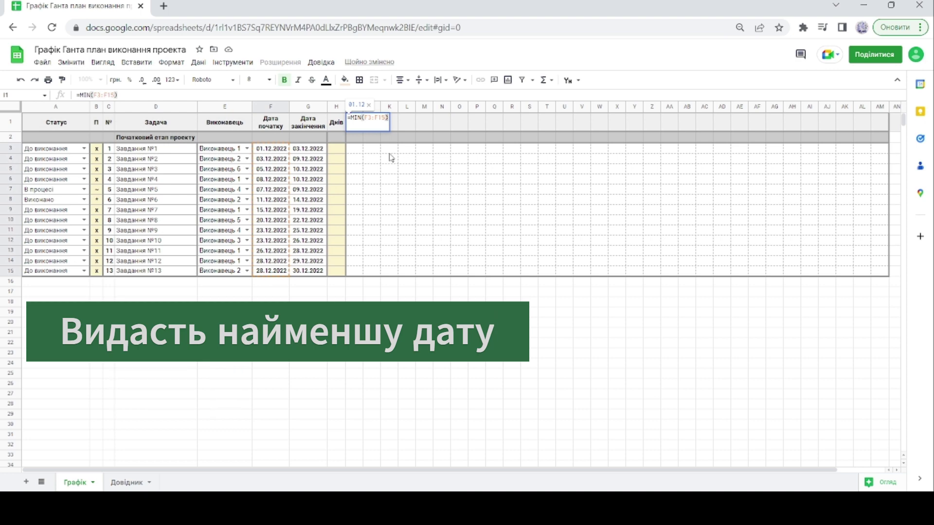
key(Return)
Test the I1 formula by changing the start date of Завдання №1 to 28.11.2022 and restoring it to 01.12.2022.
click(275, 150)
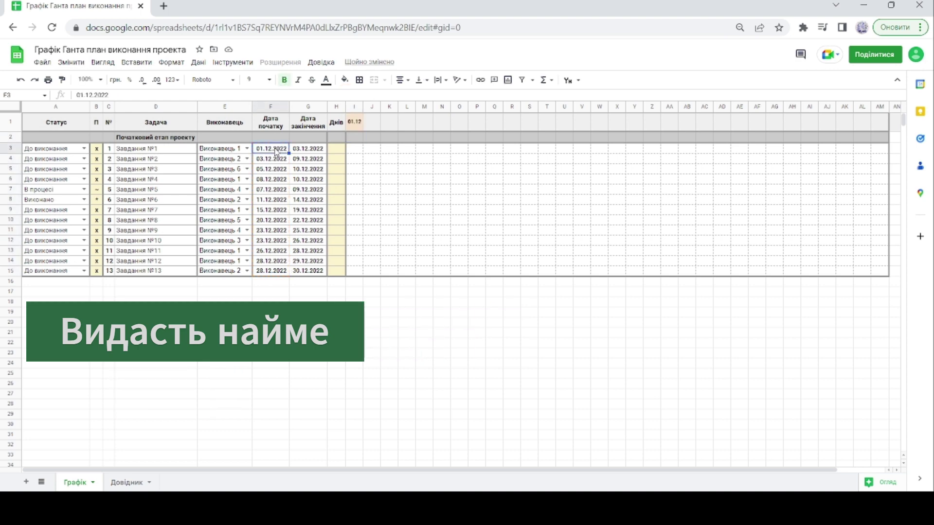
double_click(276, 149)
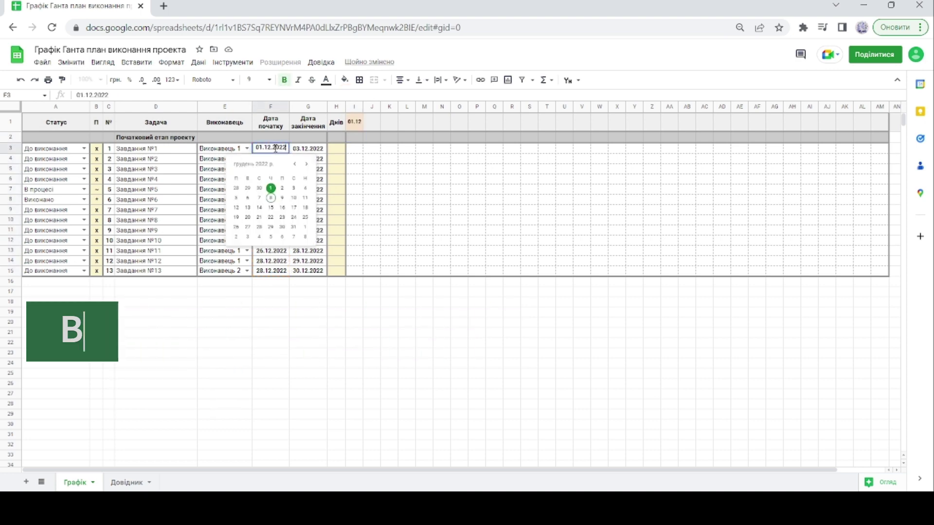
click(236, 189)
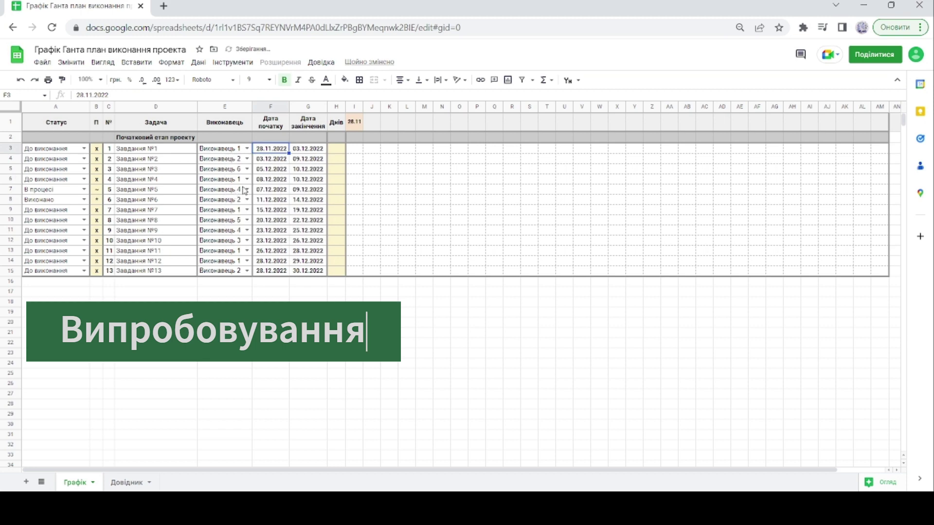
double_click(280, 149)
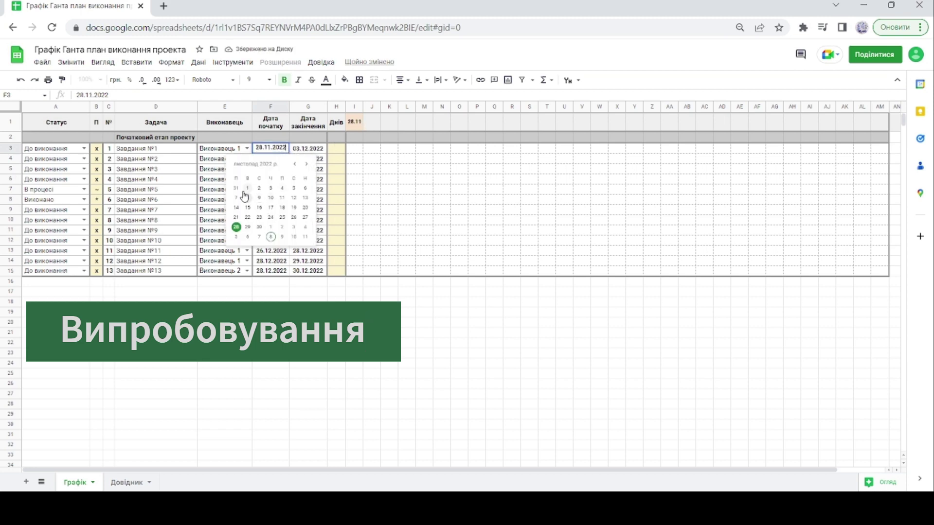
click(309, 164)
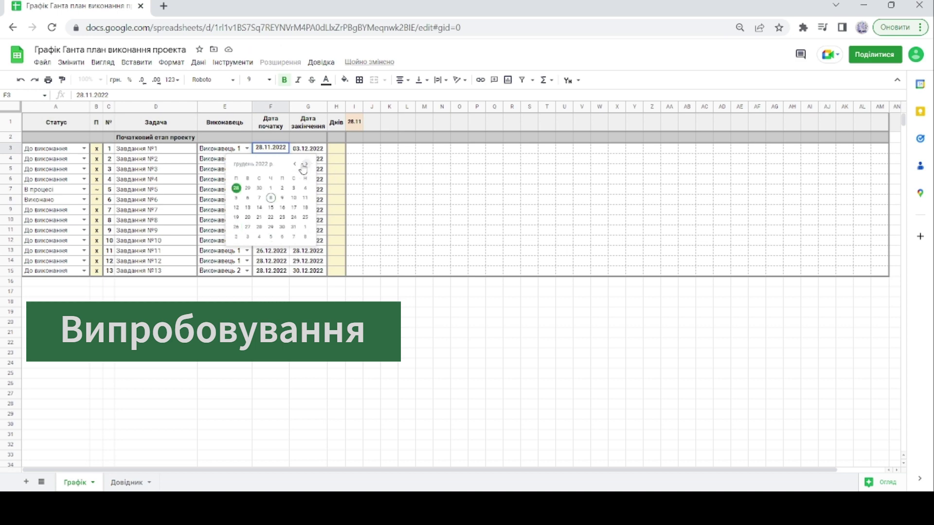
click(271, 189)
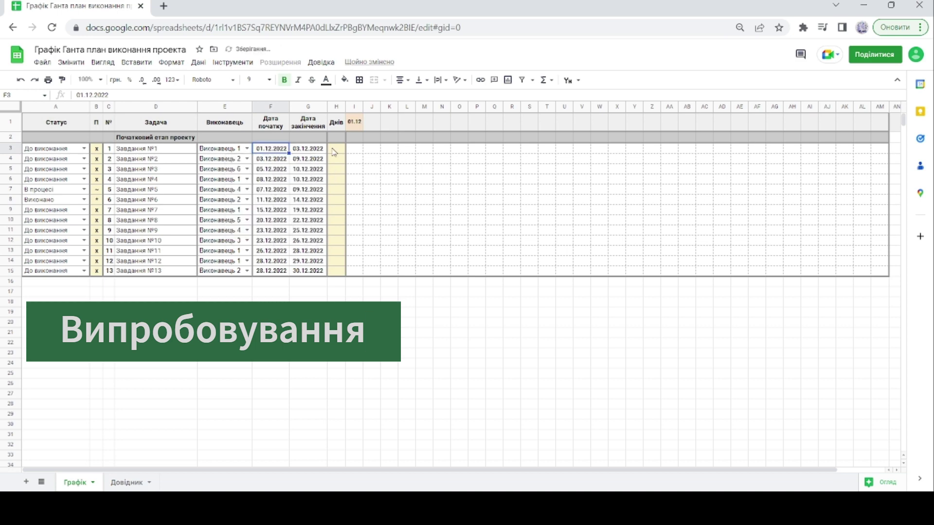
Enter =I1+1 in J1 to calculate the following day's date.
click(378, 125)
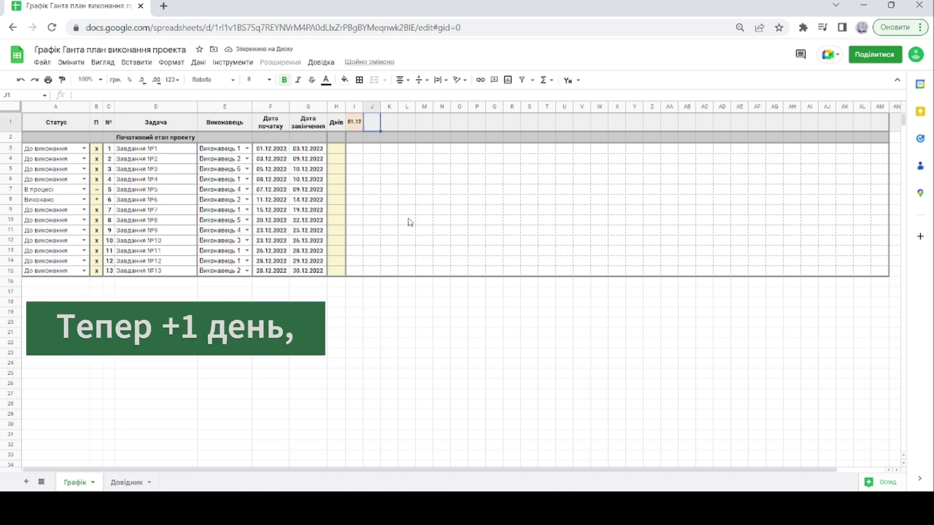
text(=)
click(358, 127)
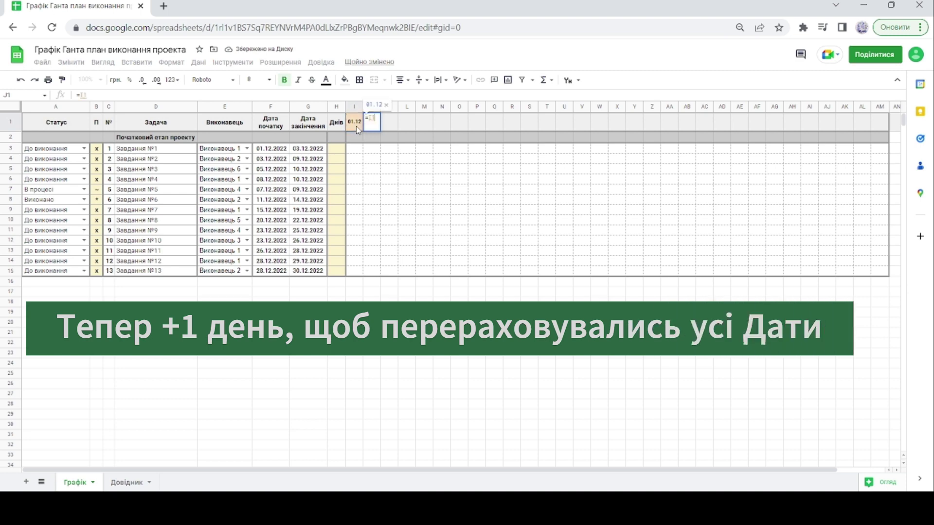
text(+1)
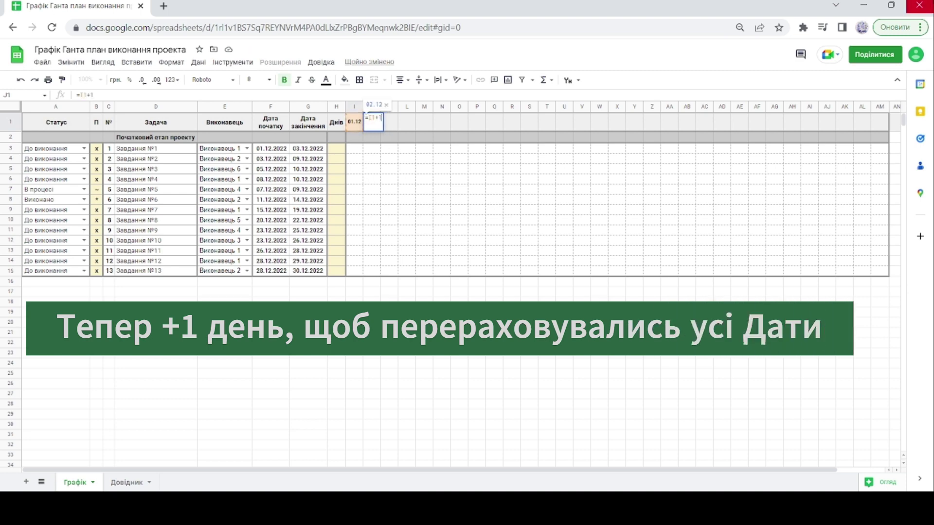
key(Return)
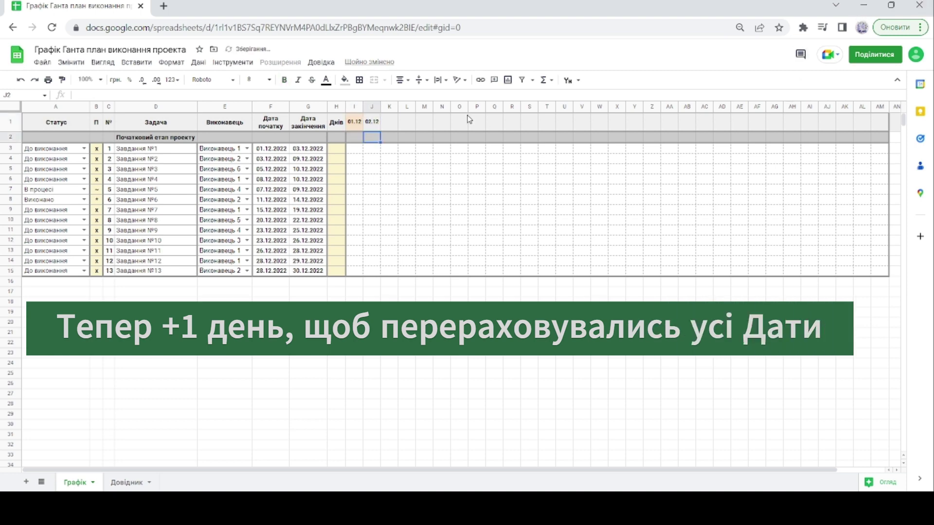
Copy the J1 formula into K1:AM1, pasting the formula only, to fill the date header.
click(375, 125)
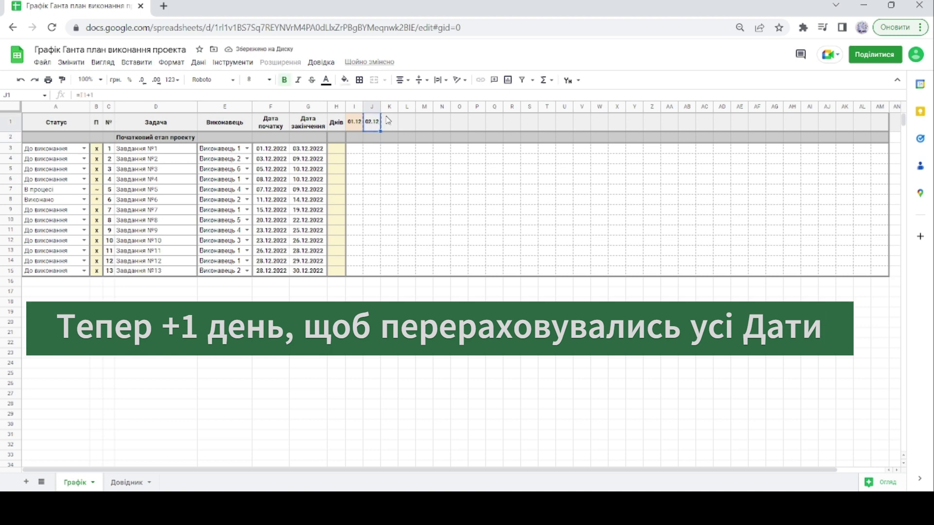
drag(381, 121, 875, 132)
right_click(875, 120)
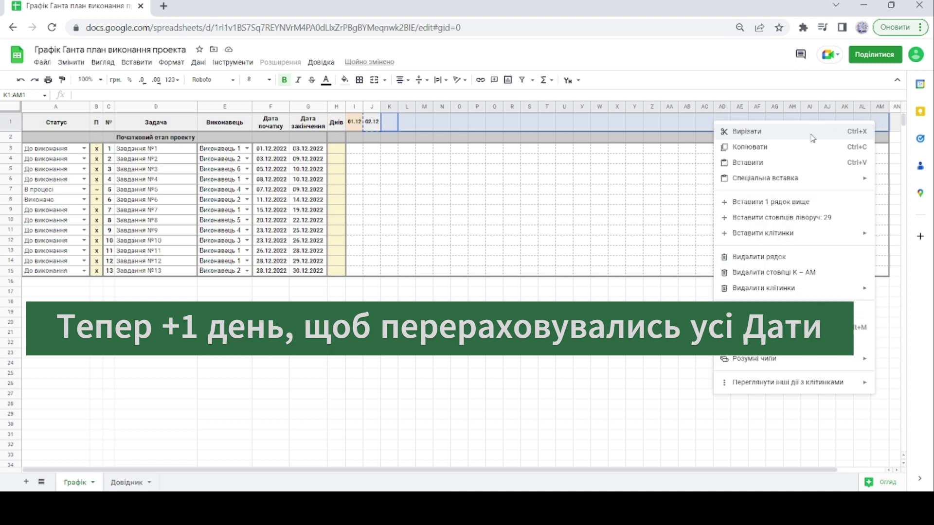
mouse_move(766, 181)
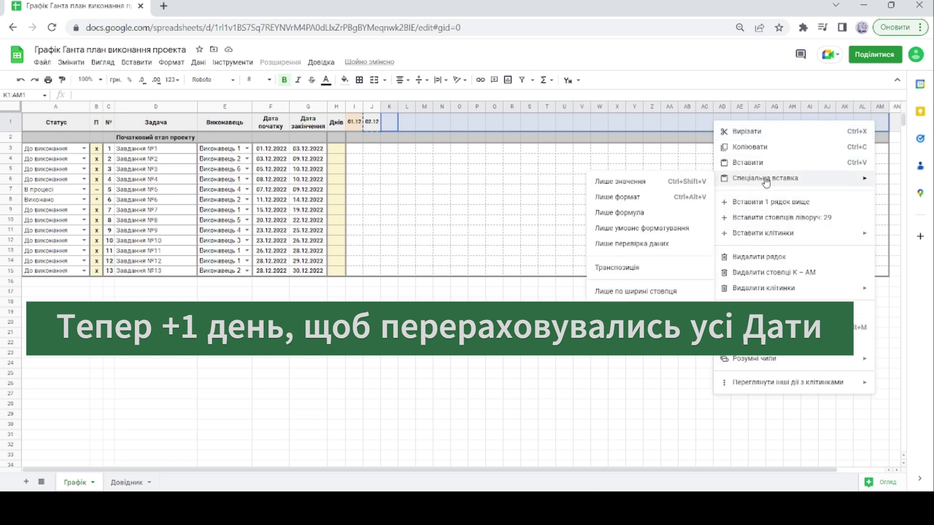
click(648, 213)
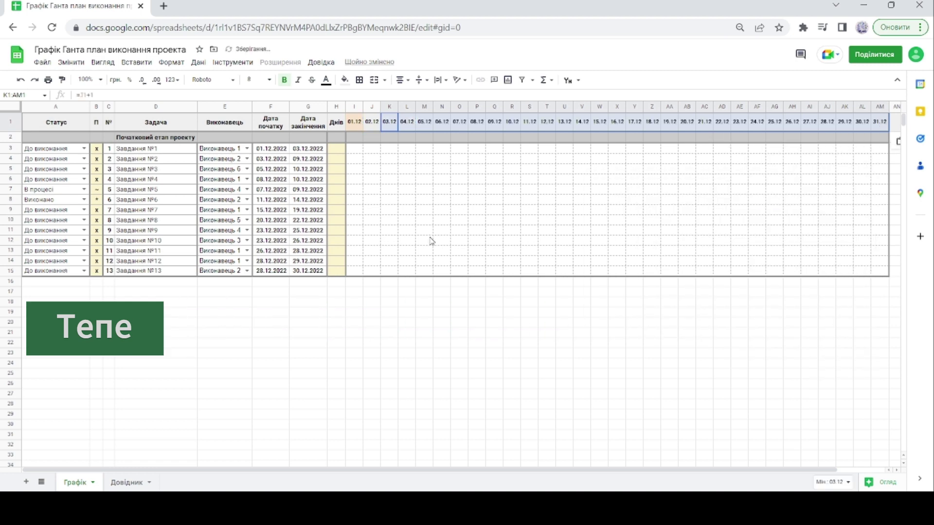
Test the date header by setting the start date of Завдання №3 to 29.11.2022.
click(273, 171)
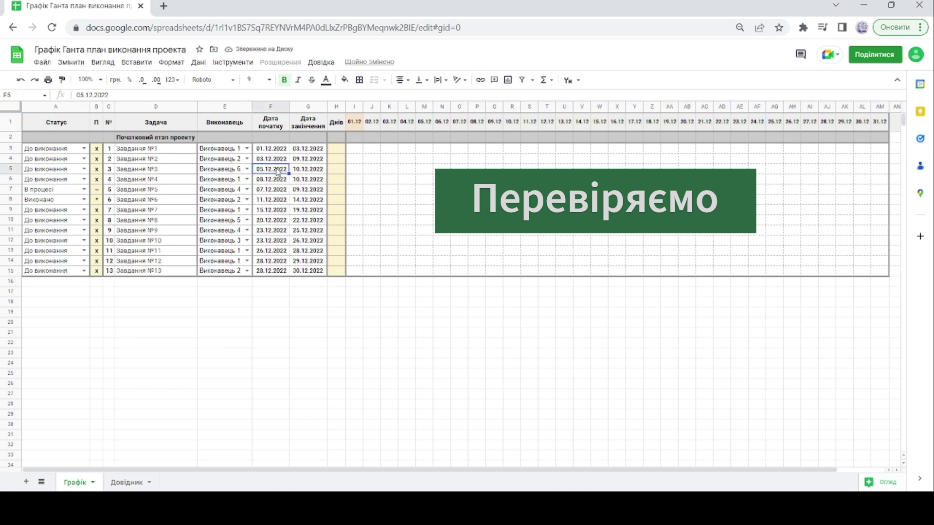
double_click(275, 171)
click(251, 209)
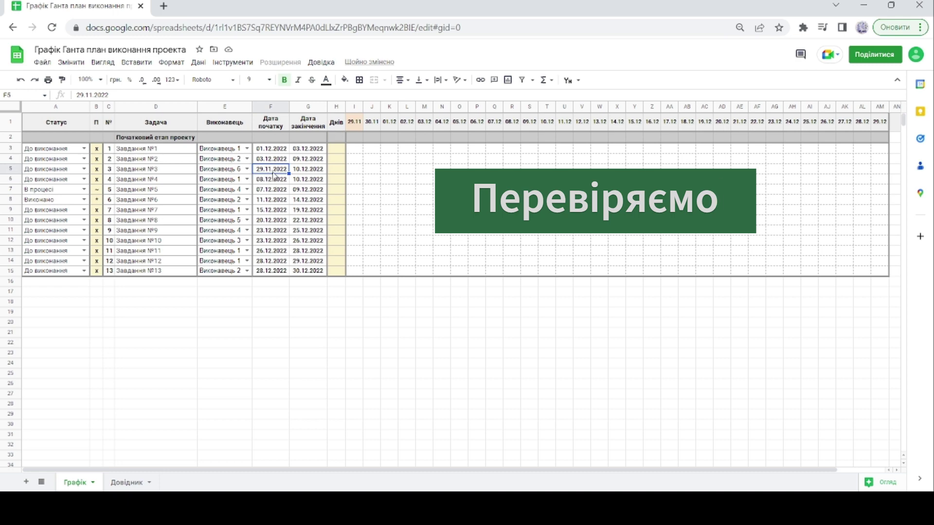
Set the start date of Завдання №3 to 09.12.2022.
double_click(273, 171)
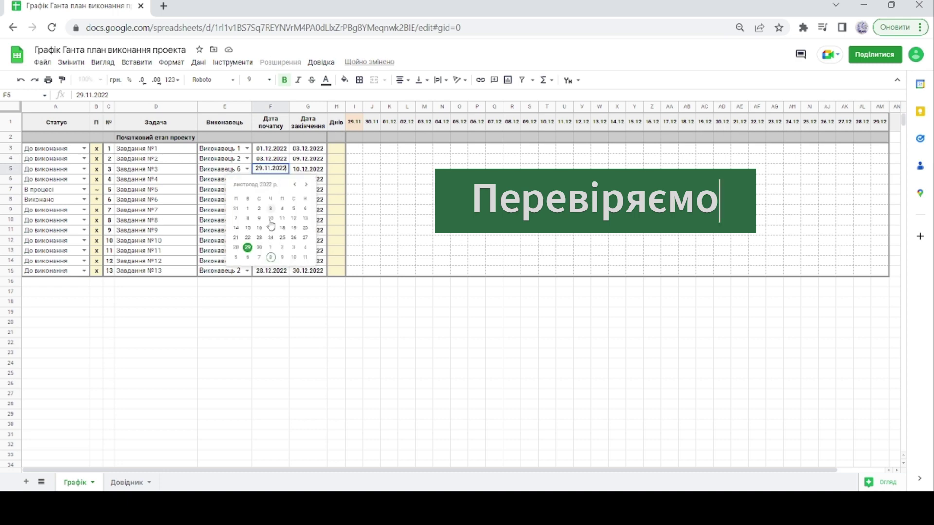
click(281, 258)
click(722, 323)
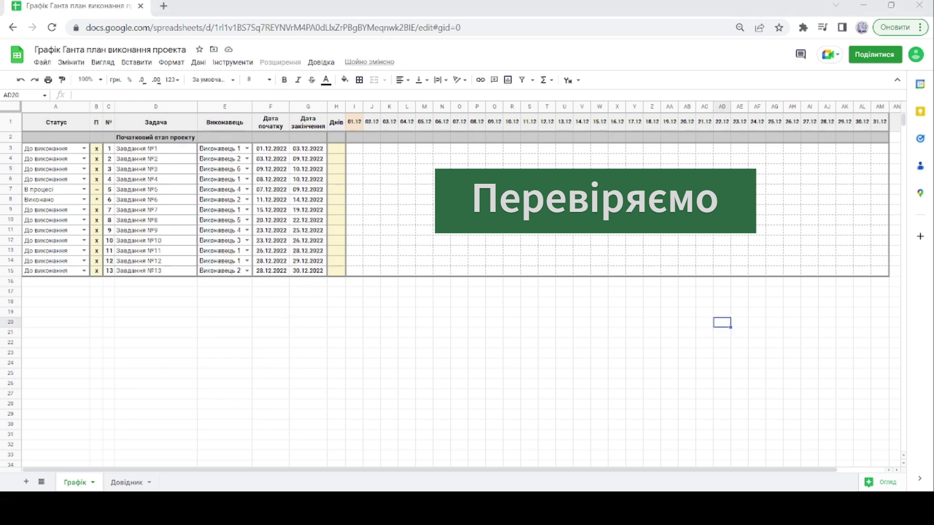
Enter =WEEKDAY(I1;2) in I2 to calculate the weekday number of the first date, counting from Monday.
click(355, 282)
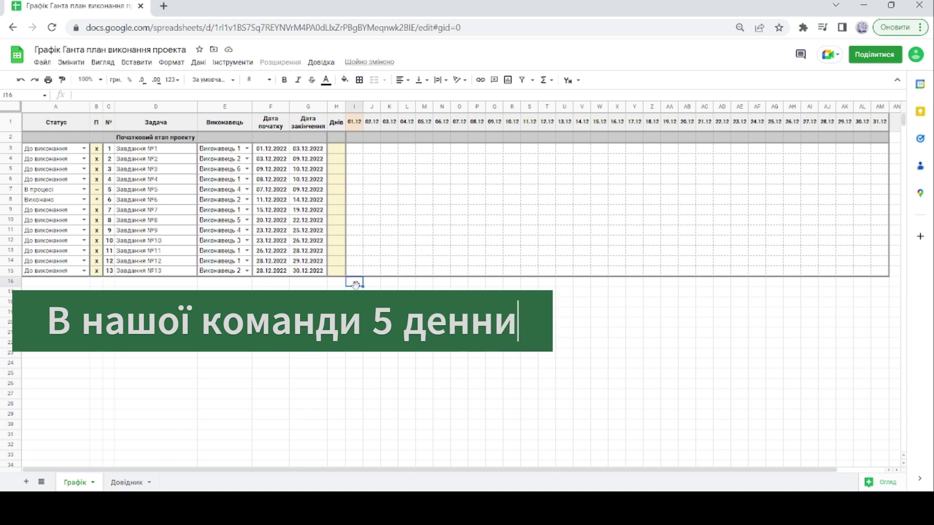
click(354, 138)
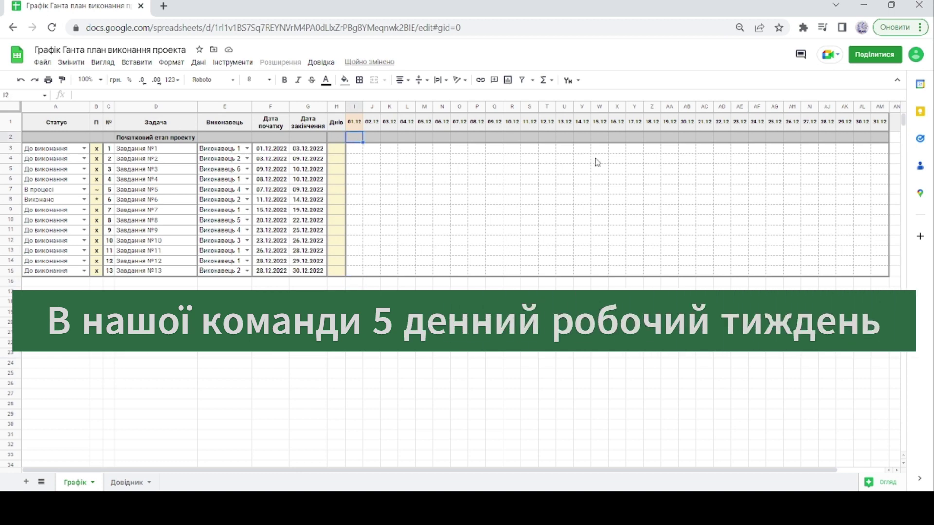
text(=we)
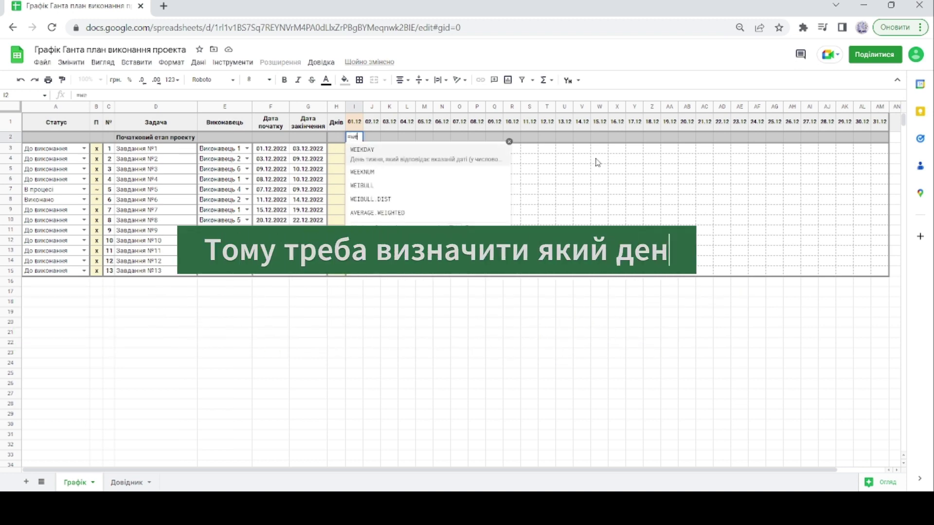
text(e)
key(Tab)
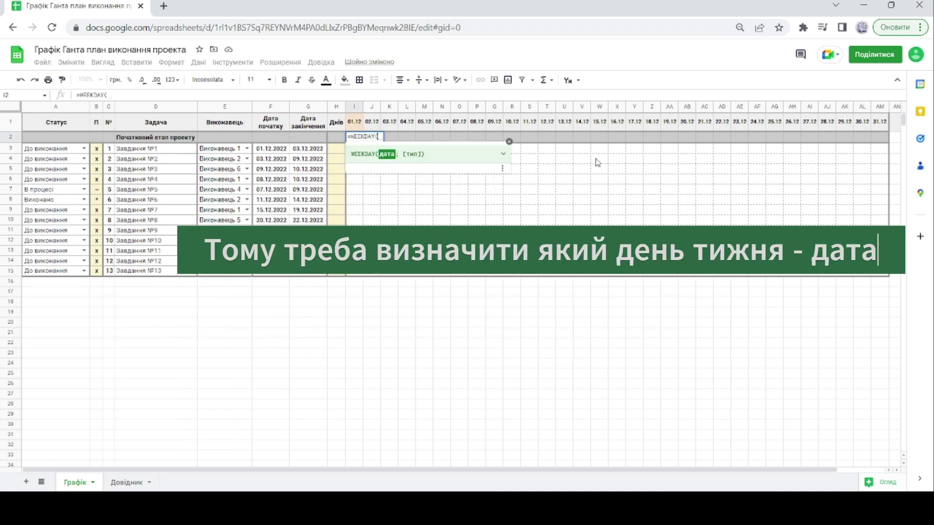
click(350, 123)
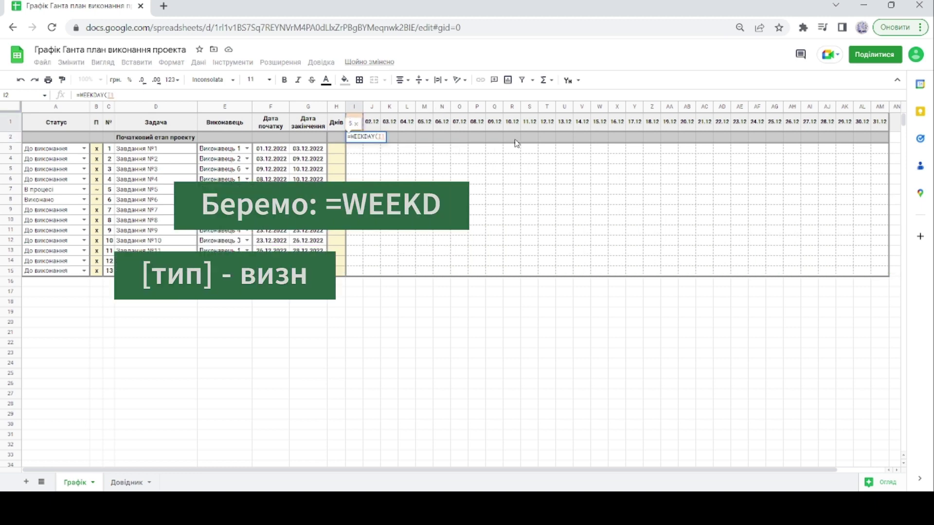
text(;2)
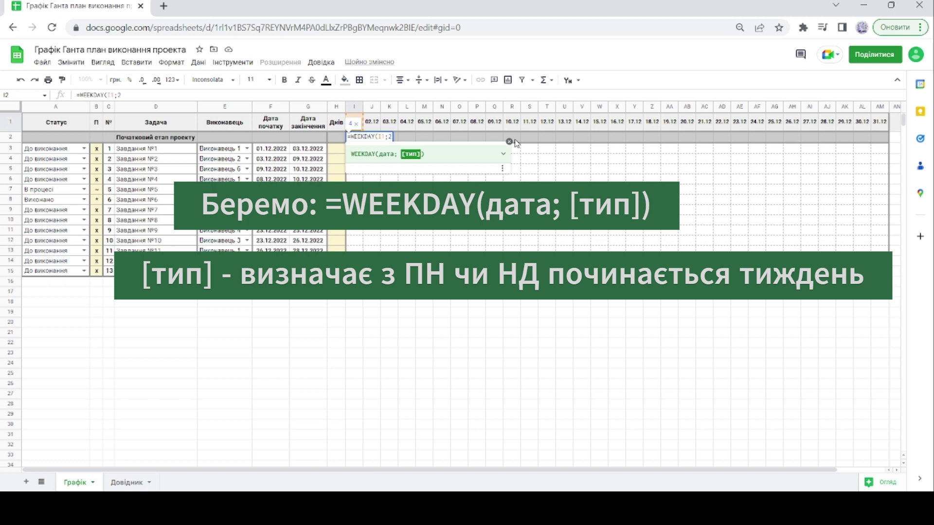
text())
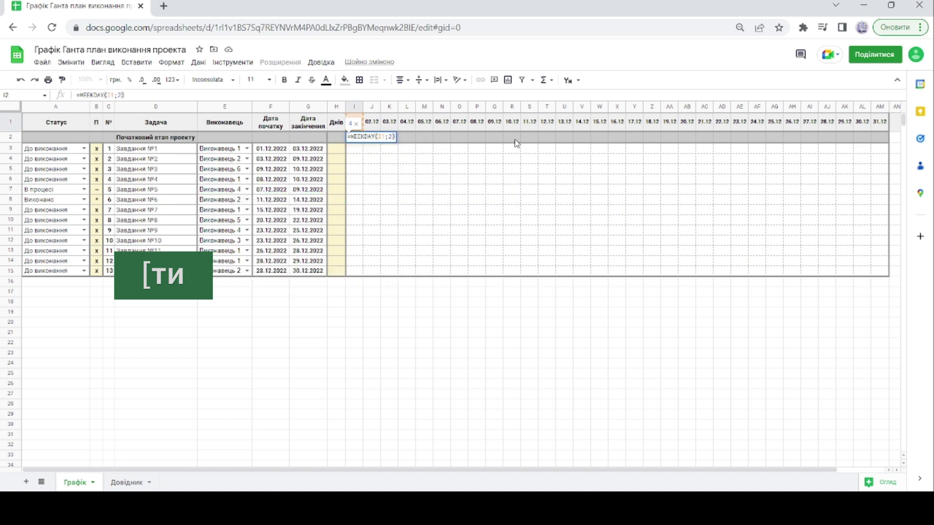
key(Return)
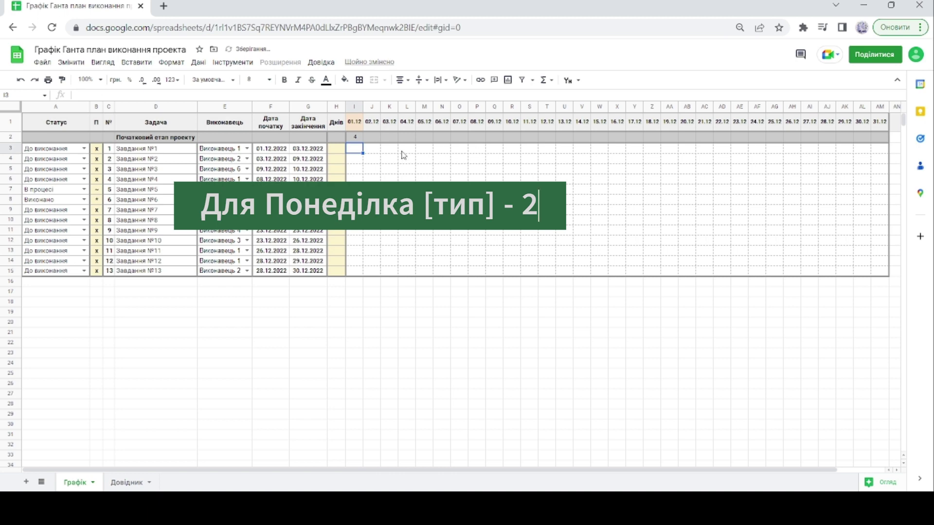
Copy the I2 weekday formula across I2:AM2, pasting the formula only, so every date has its weekday number.
click(356, 137)
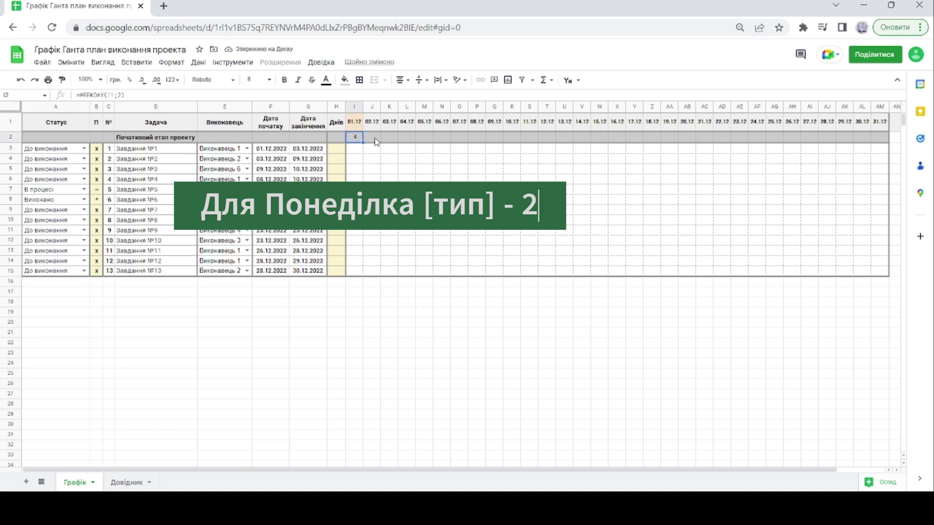
drag(354, 142, 810, 140)
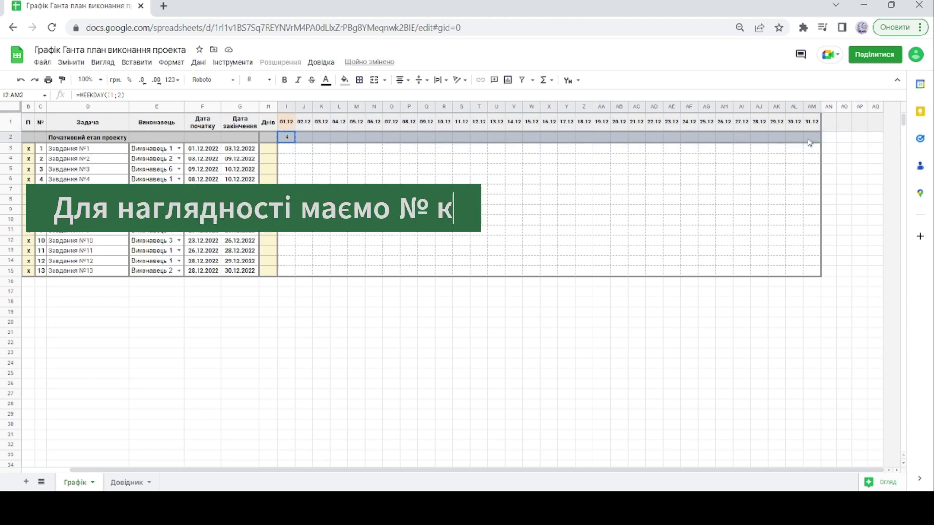
right_click(810, 139)
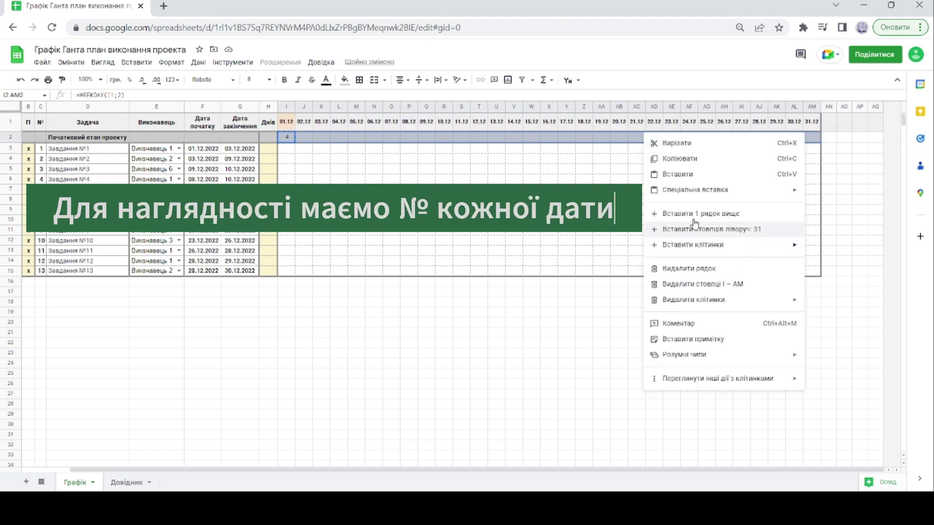
mouse_move(793, 191)
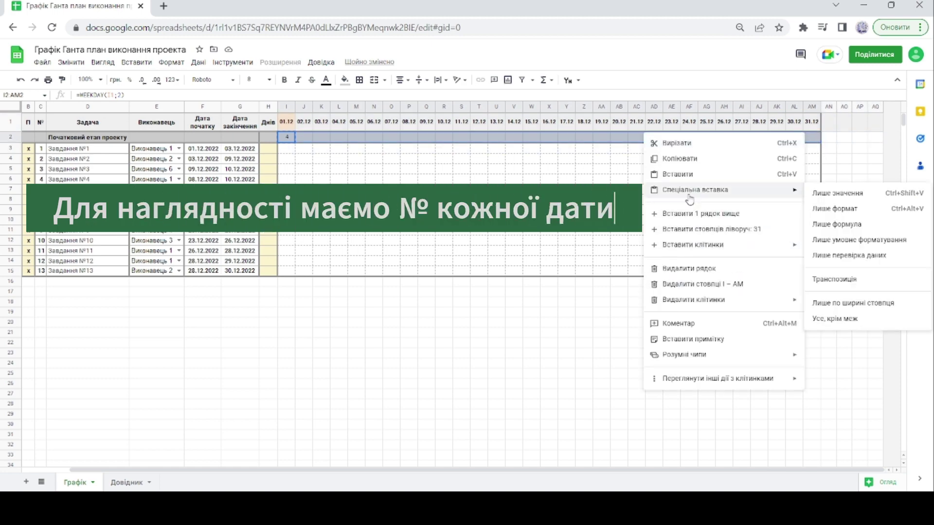
click(849, 226)
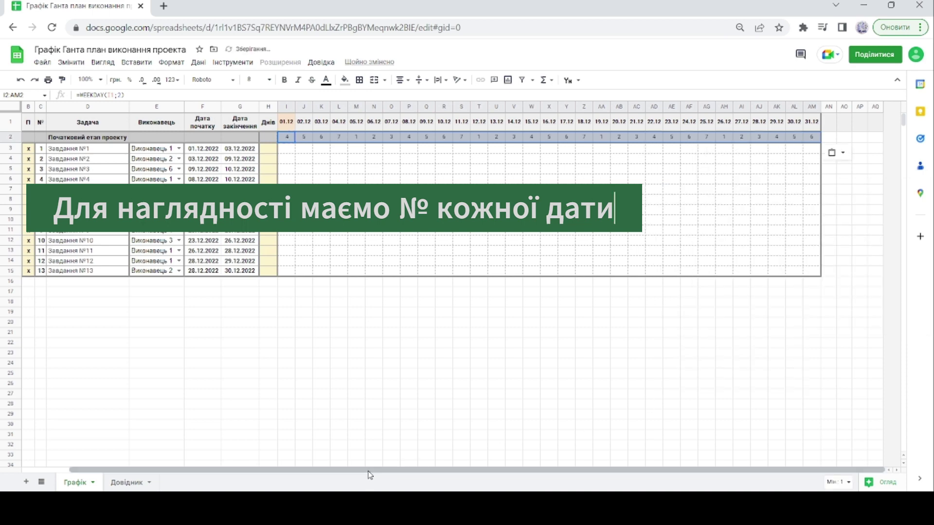
drag(369, 471, 260, 472)
click(442, 178)
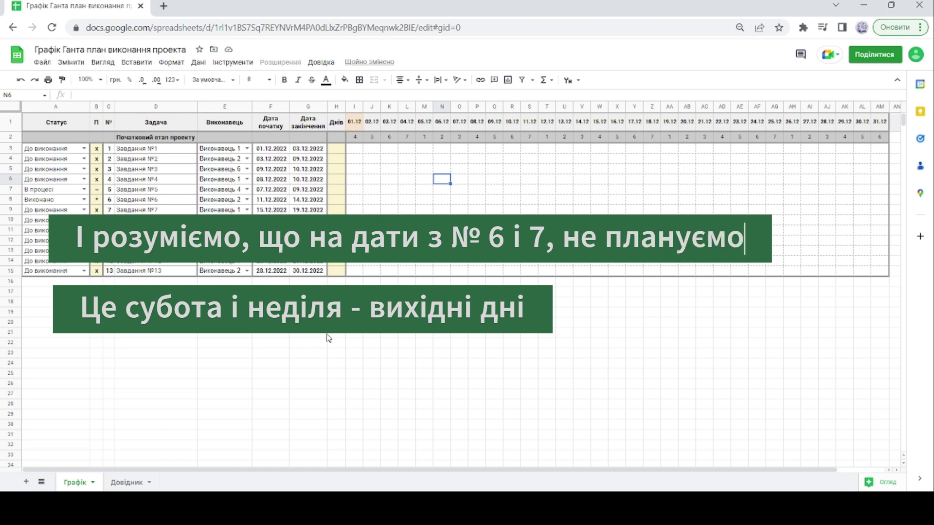
click(390, 333)
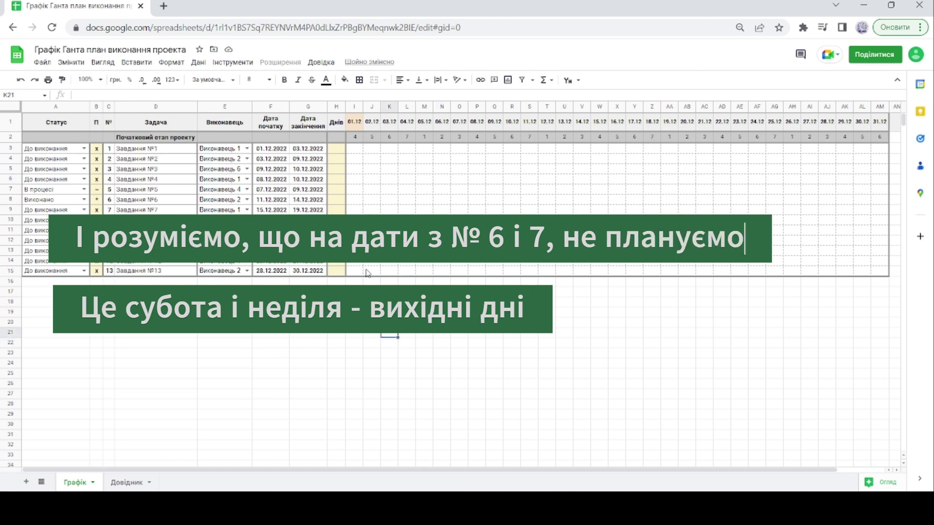
Enter the formula =IF(I$1>=$F3;$B3;" ") in I3 to mark dates from the task's start date with its status symbol.
click(355, 151)
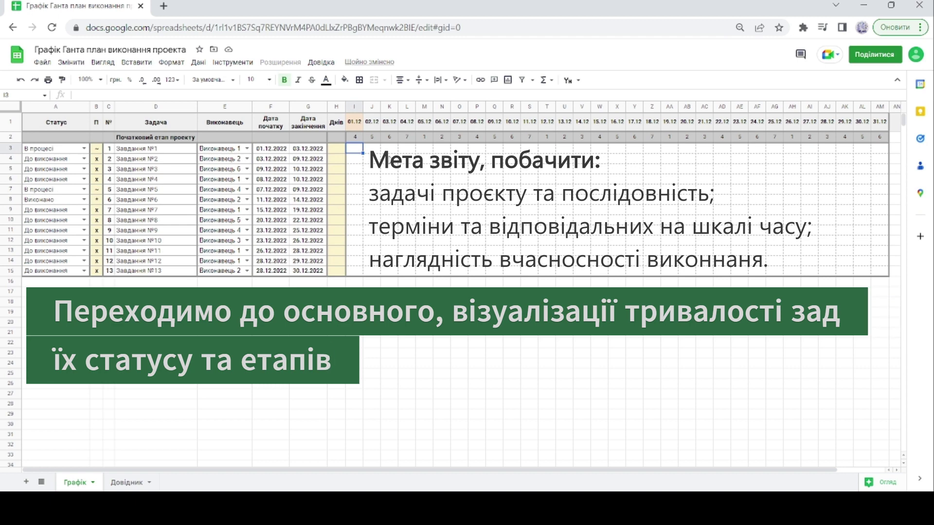
text(=)
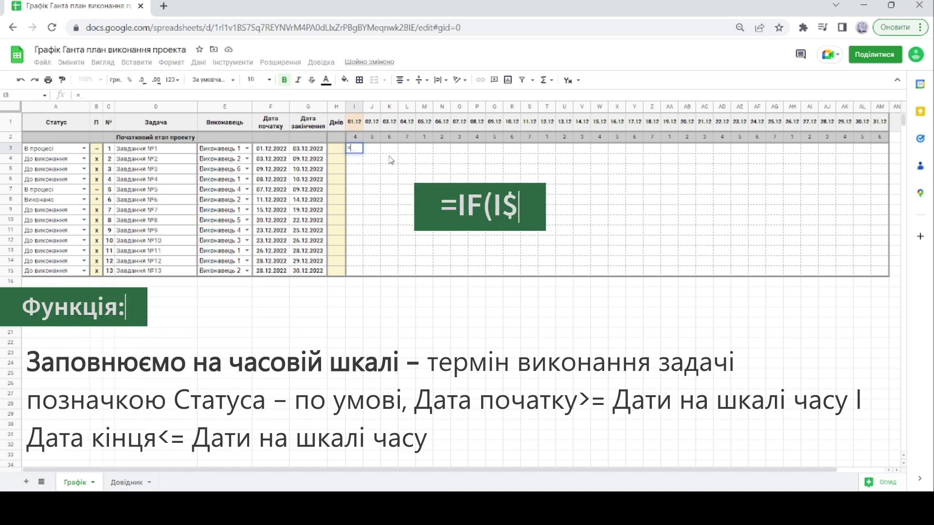
text(IF)
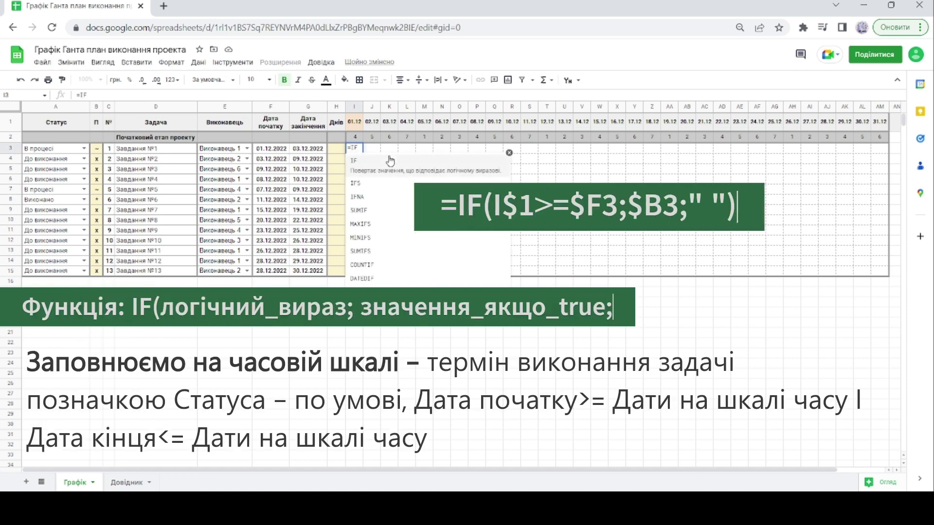
click(390, 161)
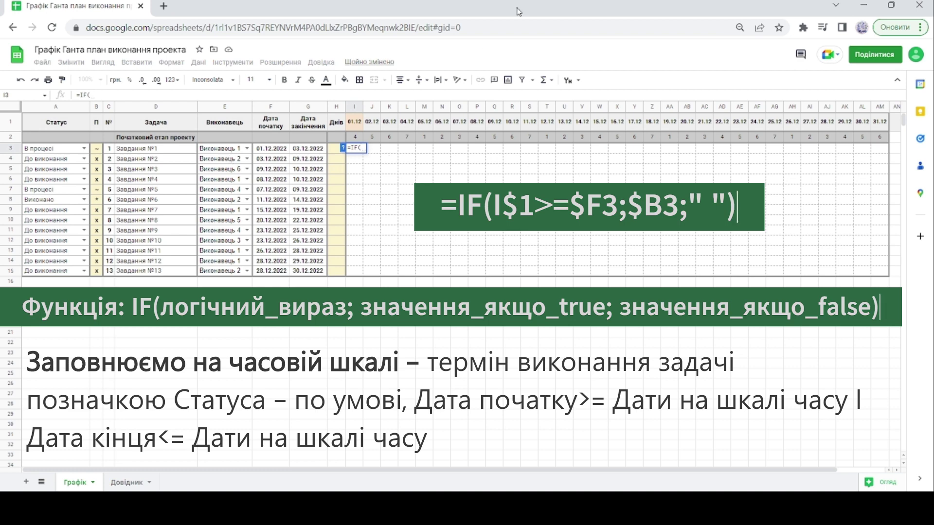
click(358, 128)
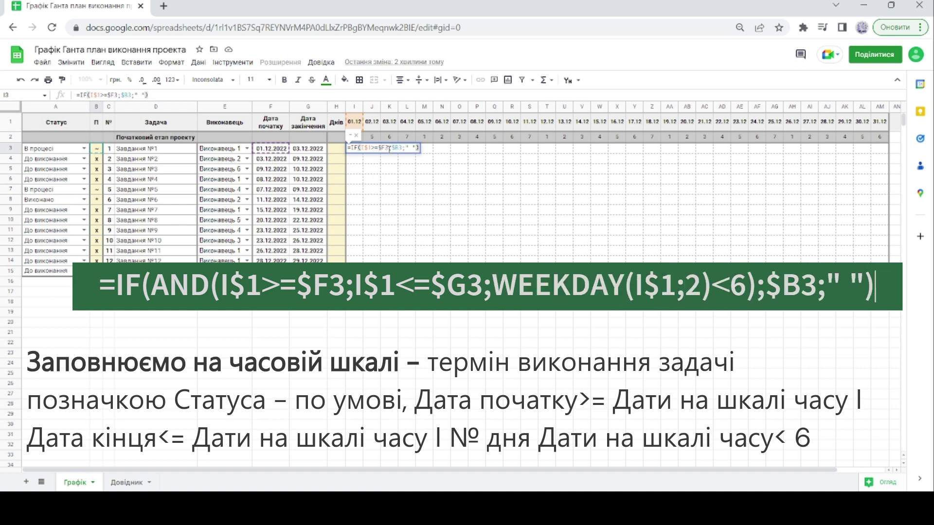
Wrap the I3 condition in AND and add the end-date check, giving AND(I$1>=$F3;I$1<=$G3).
drag(388, 147, 368, 147)
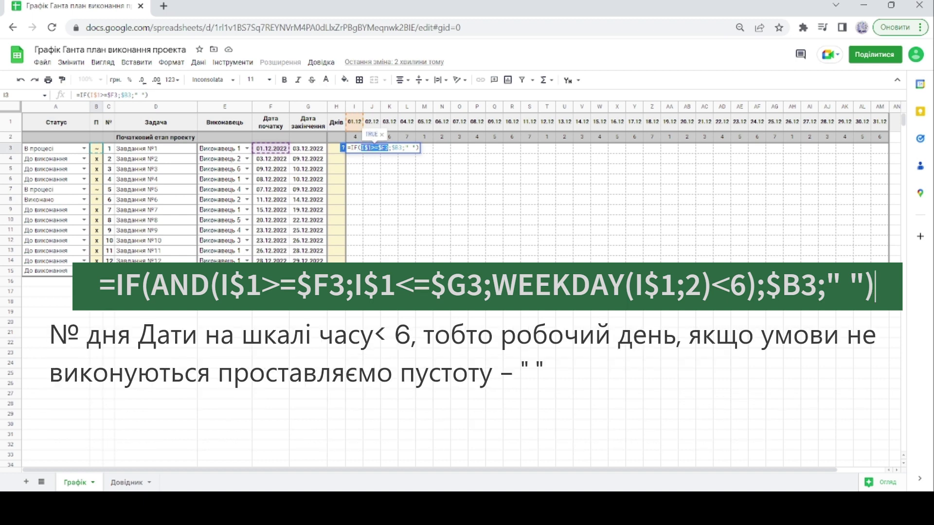
click(366, 146)
text(()
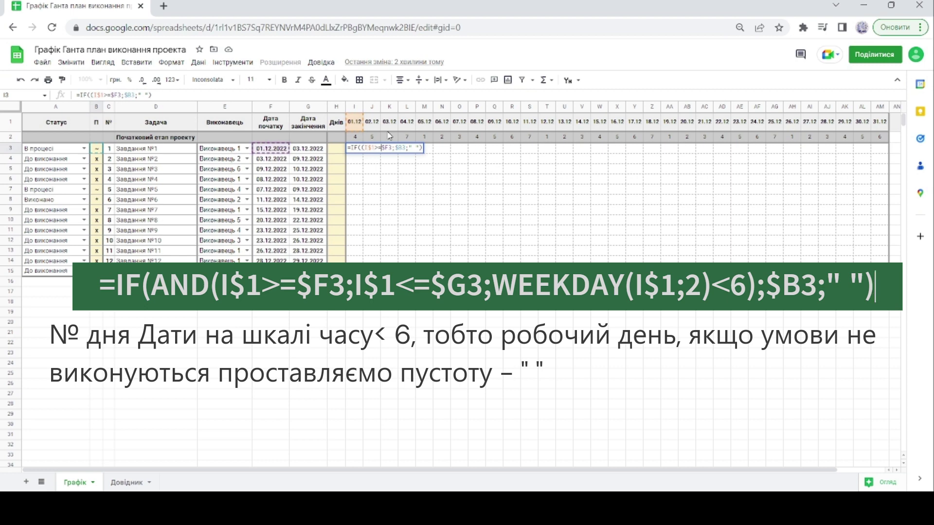
text())
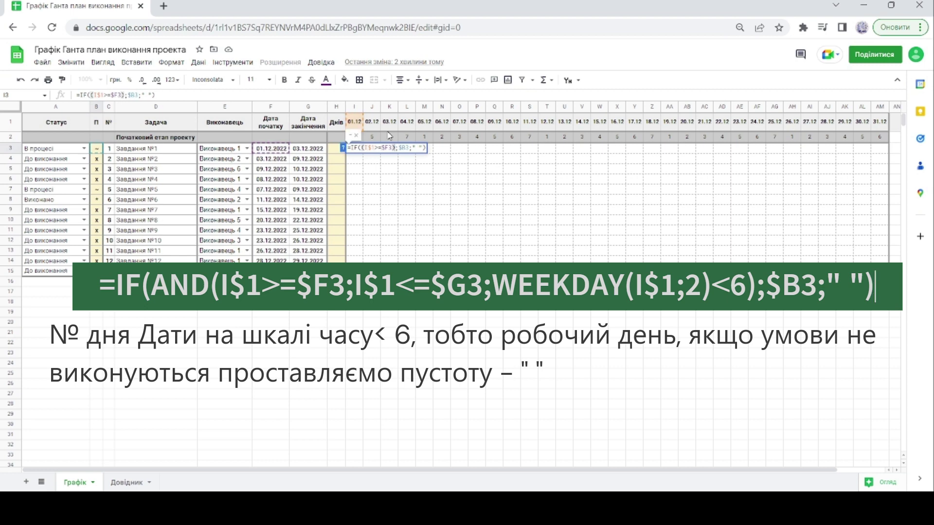
key(Left)
key(Left)
key(Left)
key(Left)
key(Left)
key(Left)
text(AND(I$1>=$F3)
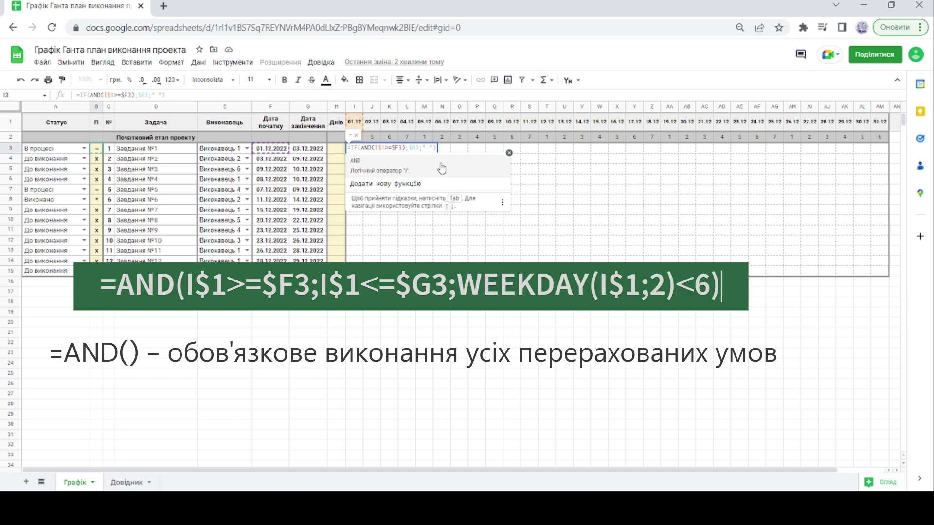
text(;I$1<=)
click(312, 151)
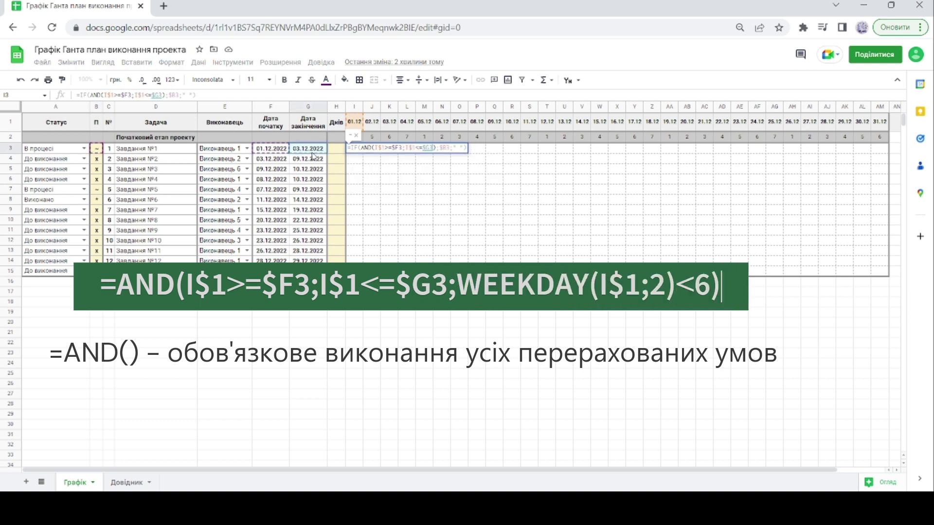
Add WEEKDAY(I$1;2)<6 as the third AND condition in the I3 formula and enter the formula.
text(;)
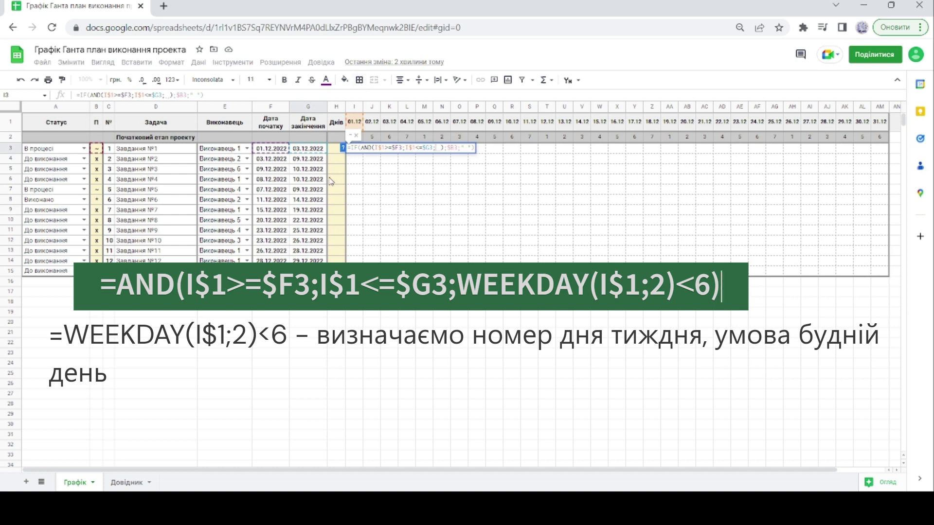
click(343, 148)
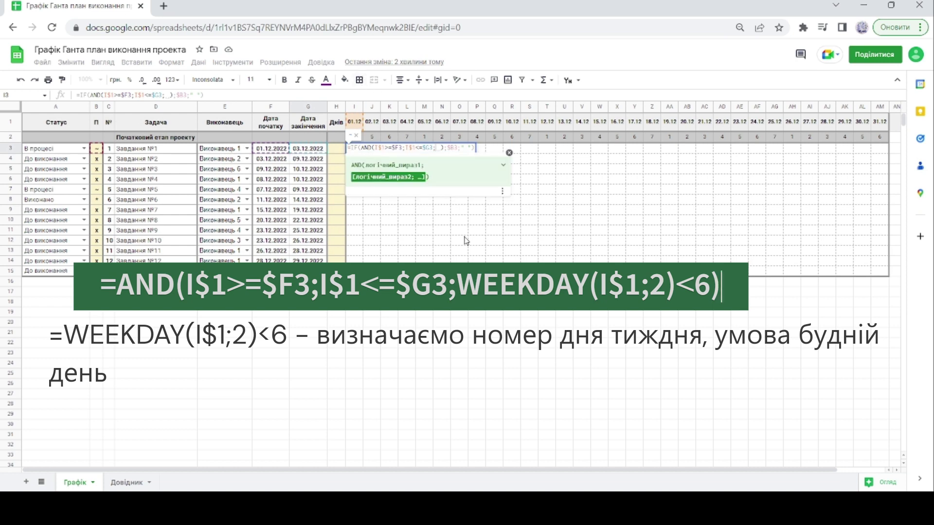
text(We)
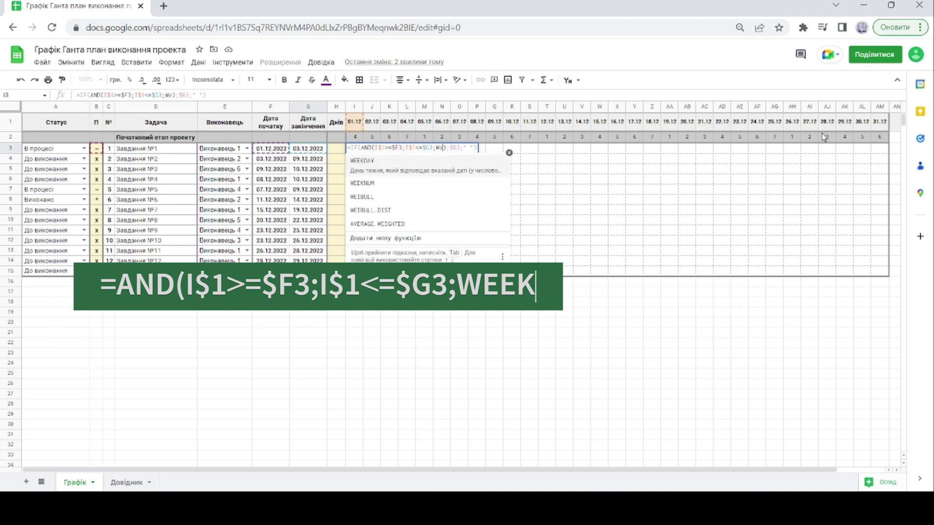
key(Tab)
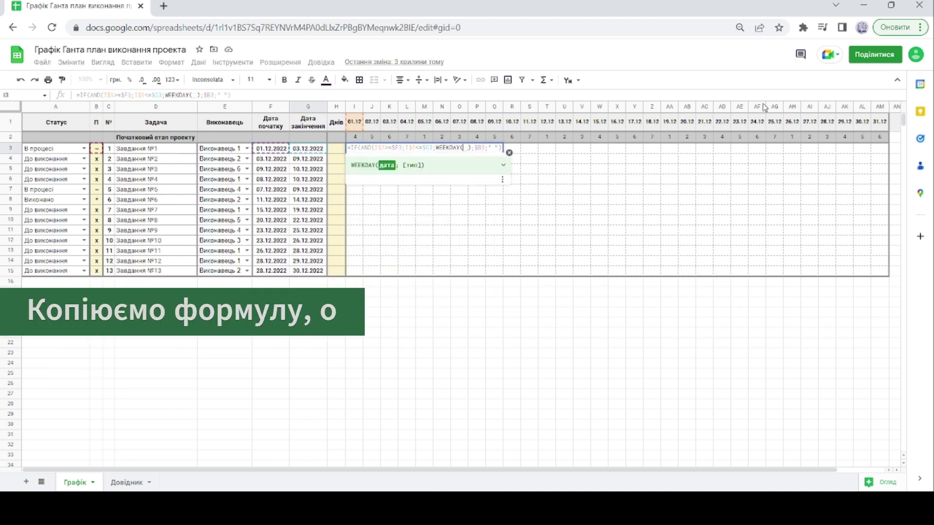
key(Return)
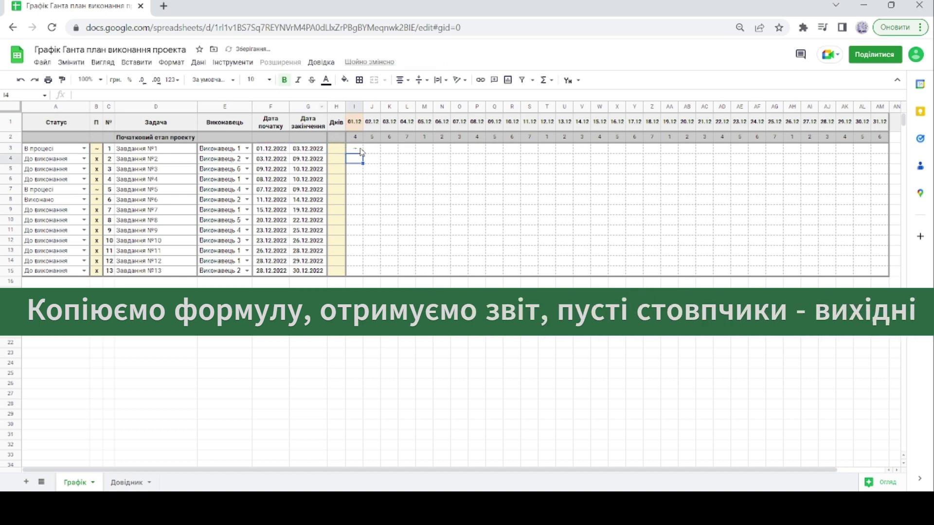
Copy the I3 formula over the whole timeline range I3:AM15.
key(Up)
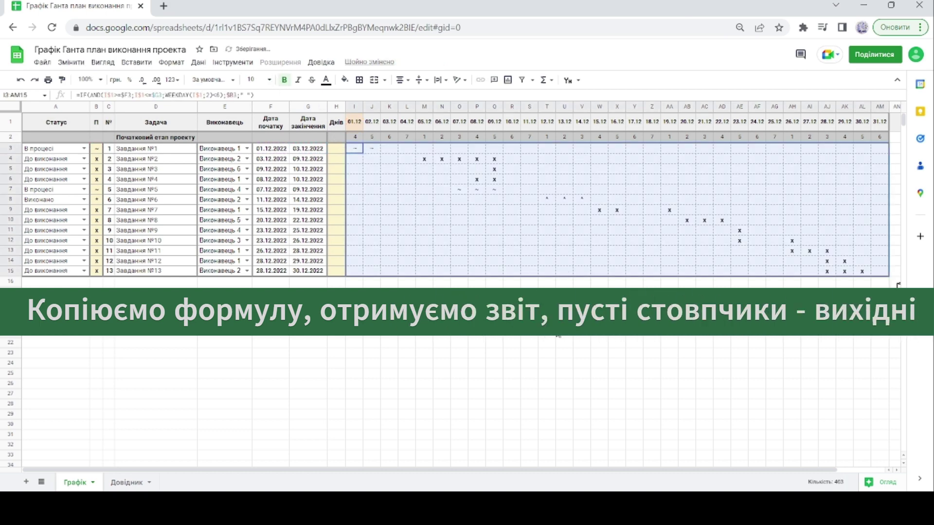
click(407, 302)
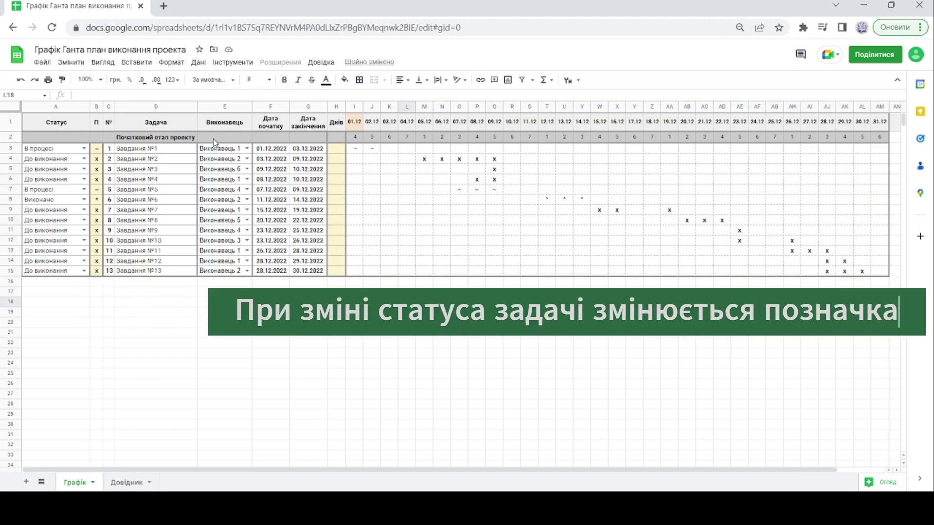
Set the status of Завдання №3 to Відкладено.
click(82, 169)
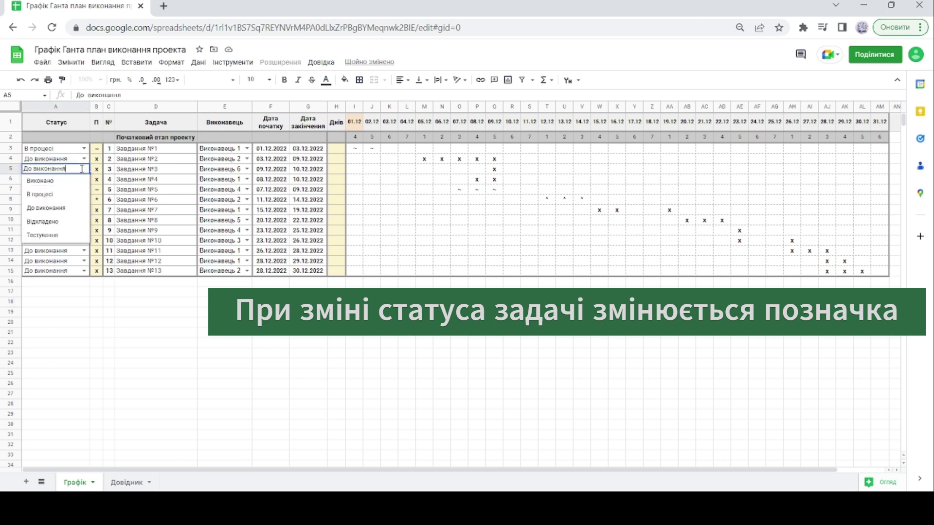
click(68, 221)
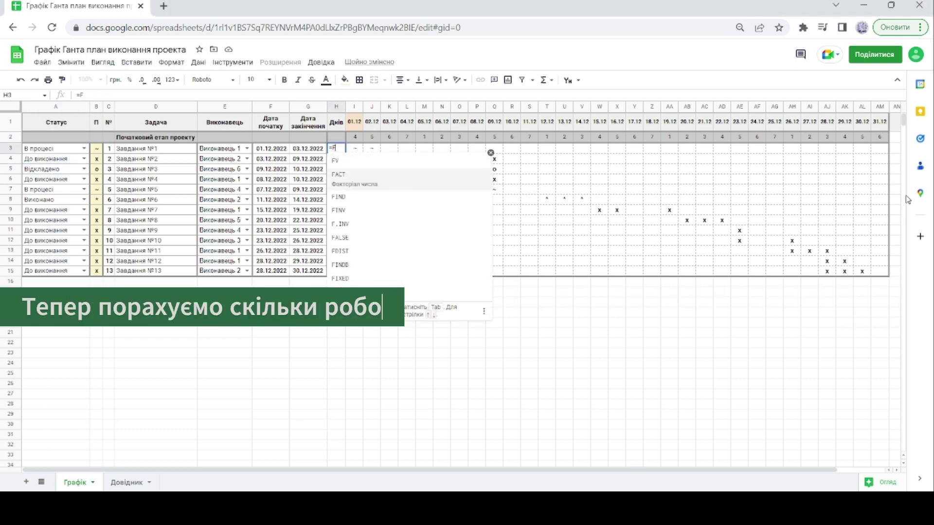
Enter =COUNTA(FILTER(I3:AM3;I3:AM3<>" ")) in H3 to count the task's working days, and copy it down to H15.
text(il)
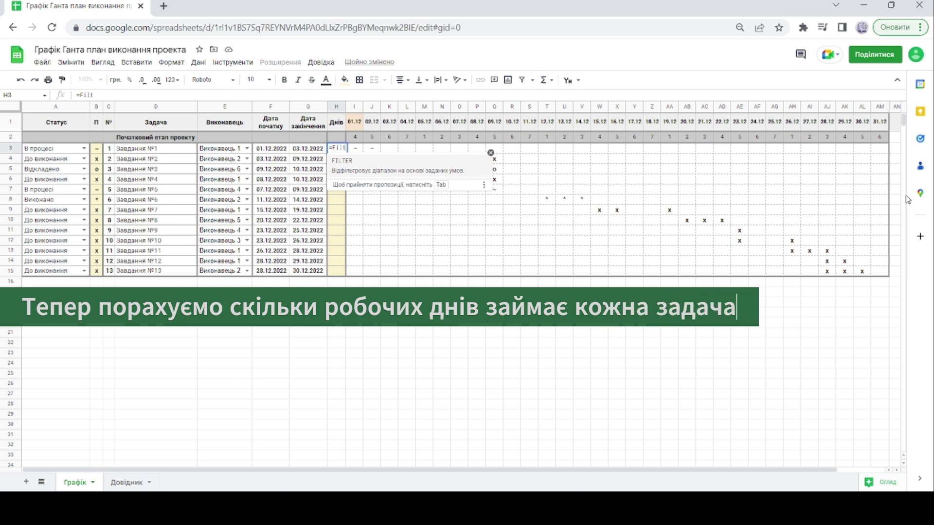
text(t)
key(Tab)
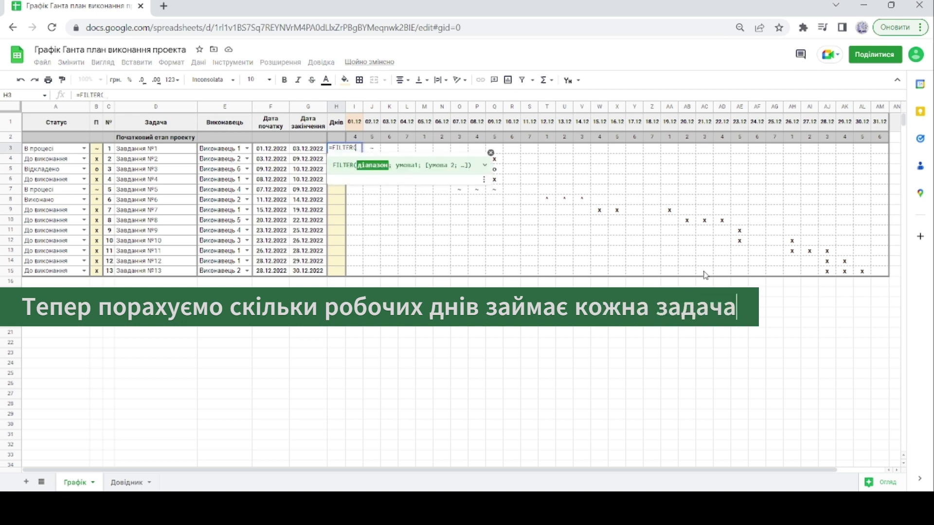
drag(876, 150, 349, 148)
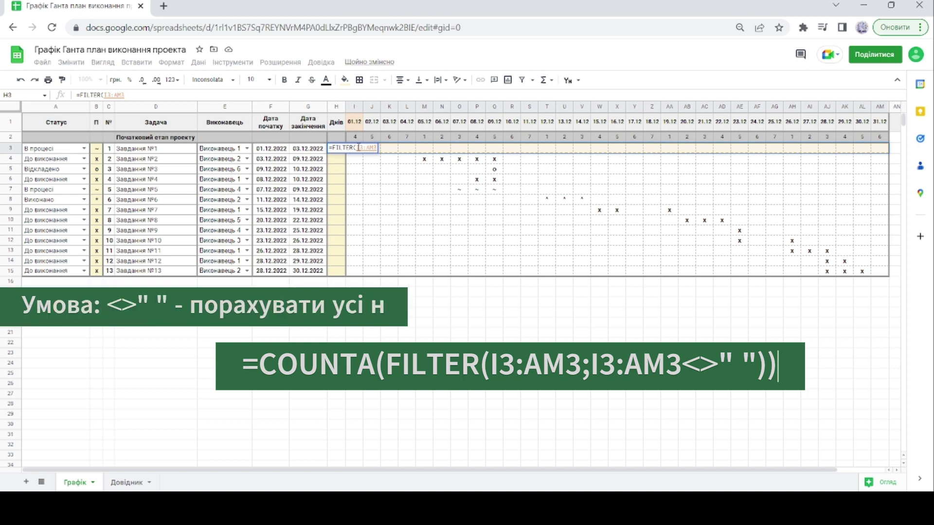
text(;)
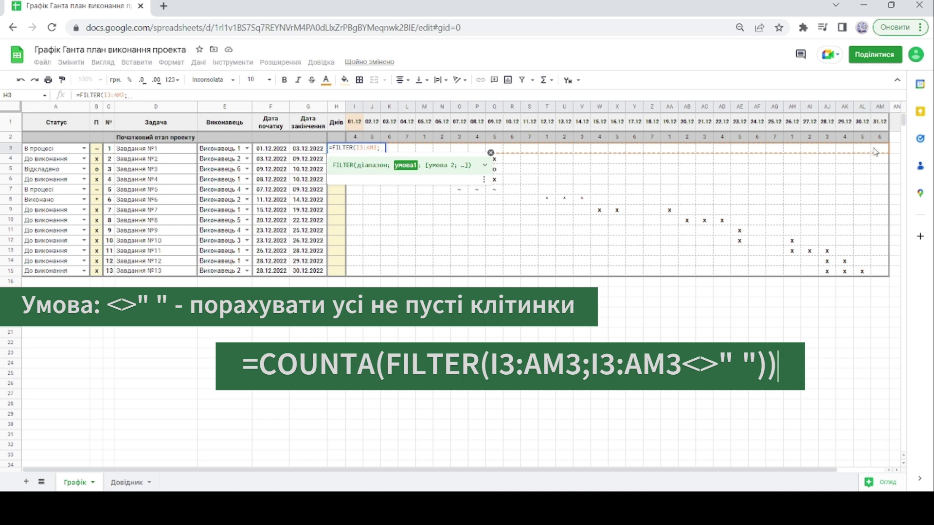
drag(876, 152, 353, 149)
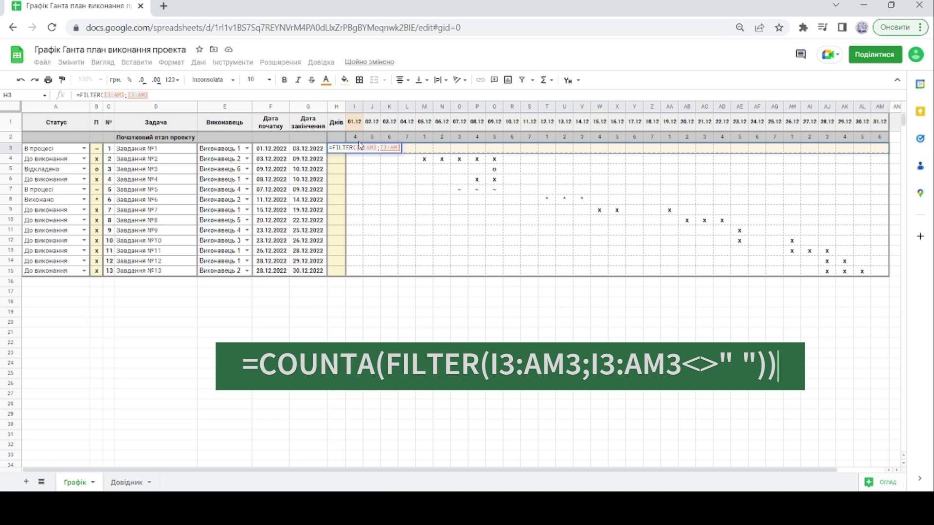
text(<>" ")))
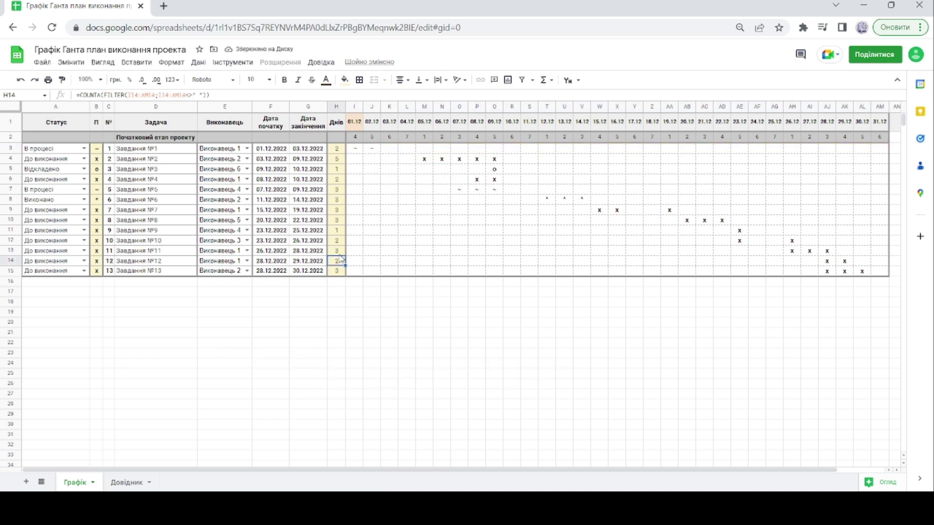
Total the working days of all tasks in H2 with =SUM(H3:H15).
click(338, 138)
click(544, 80)
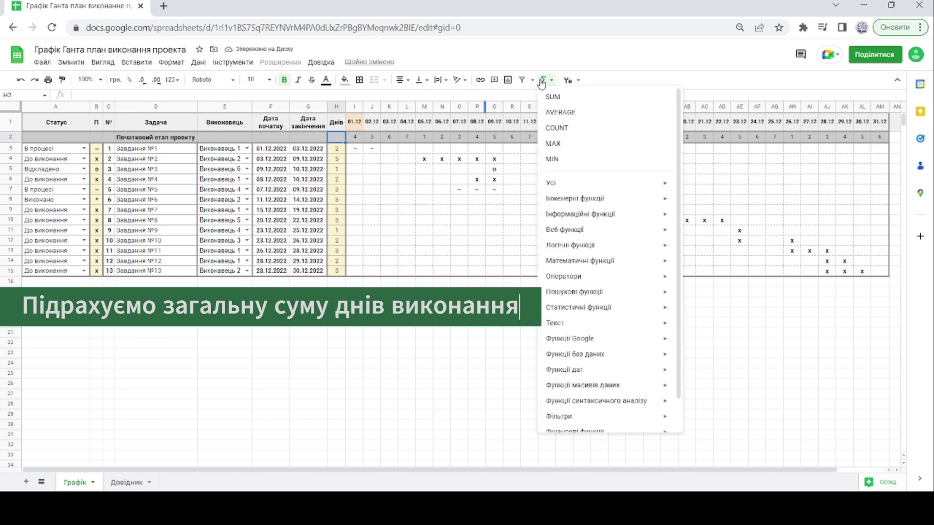
click(554, 97)
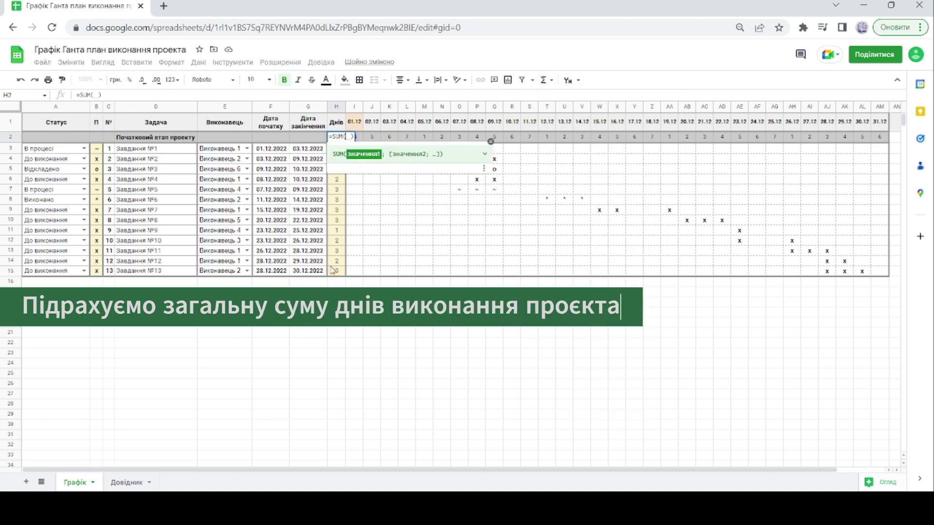
drag(332, 270, 339, 155)
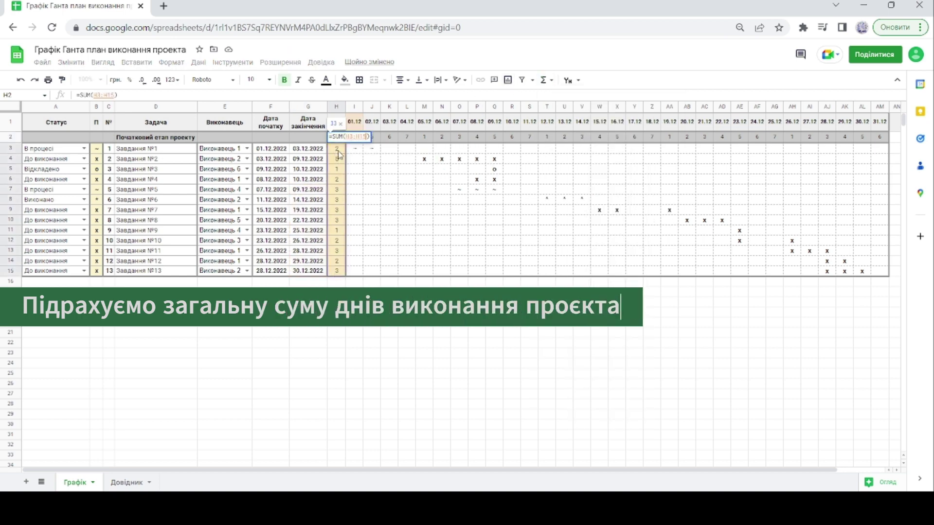
key(Return)
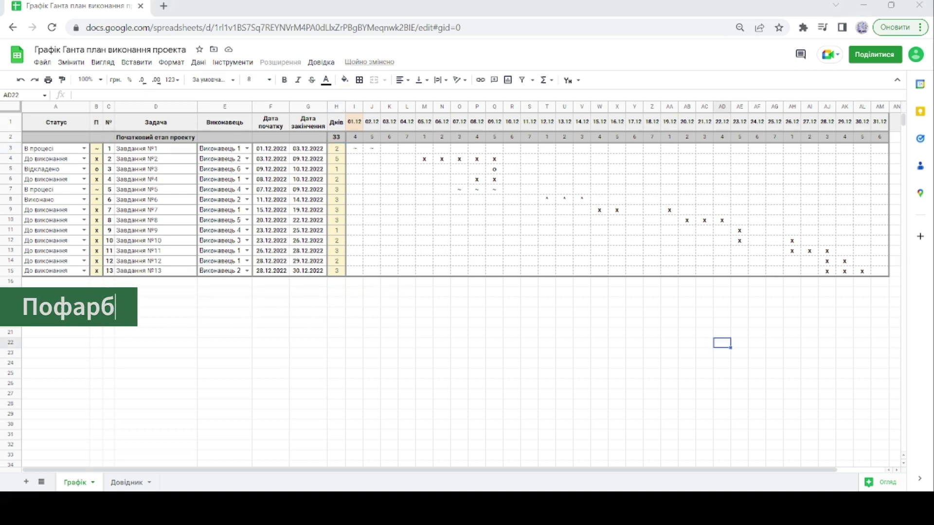
Add a conditional formatting rule to I3:AM15 that gives cells whose text is exactly "~" the default green fill.
click(704, 303)
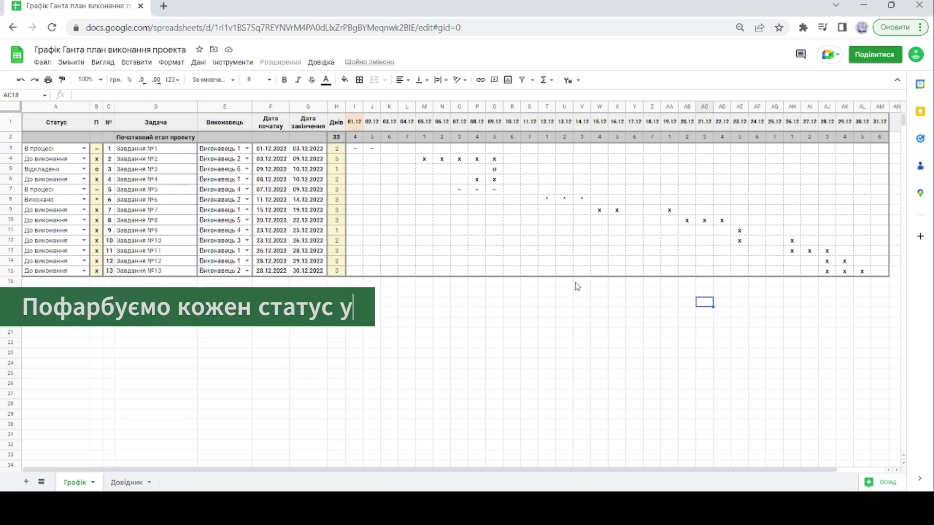
drag(360, 153, 882, 278)
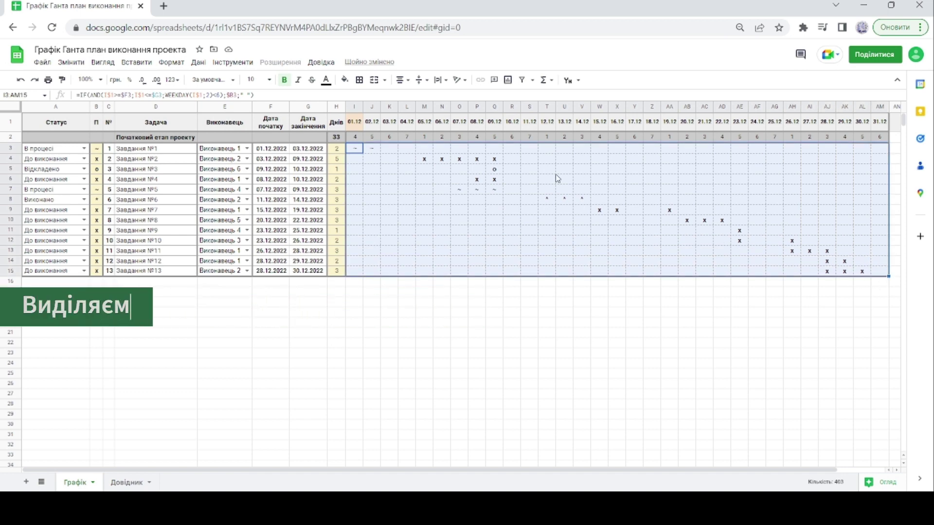
click(171, 63)
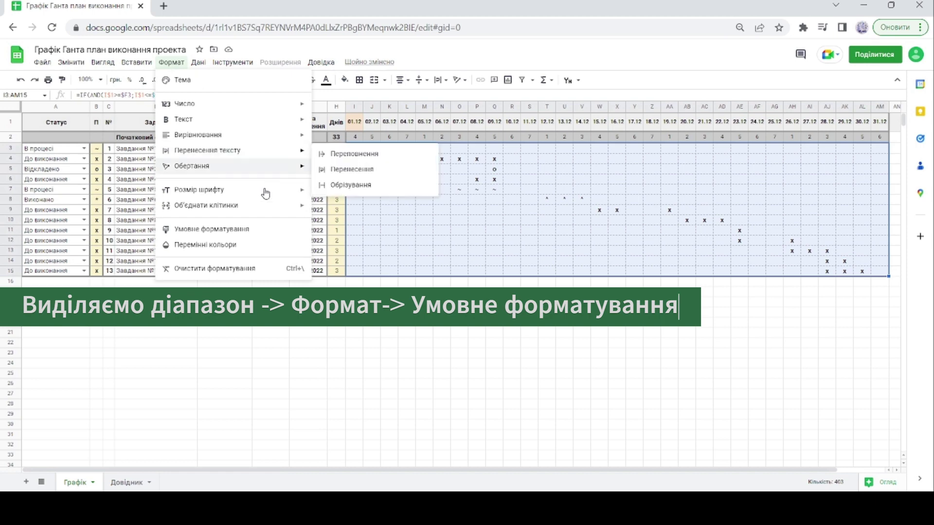
click(252, 236)
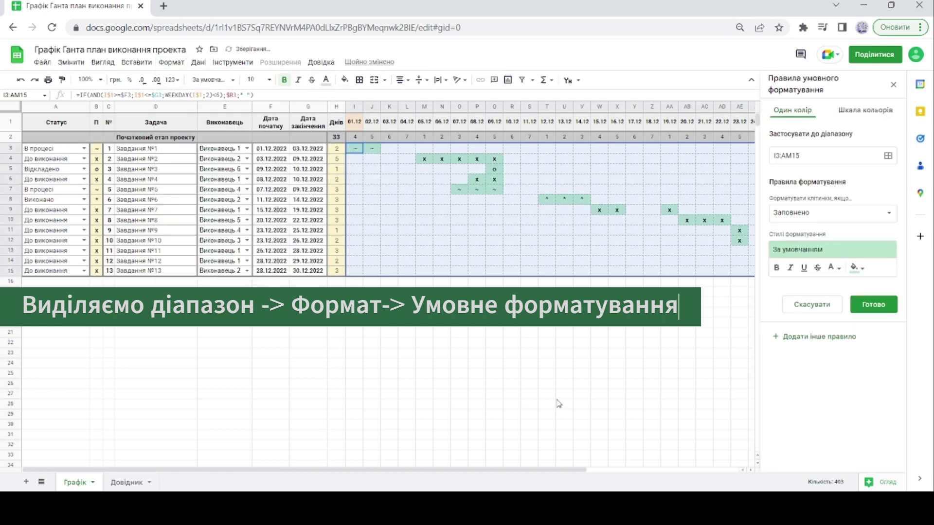
click(839, 213)
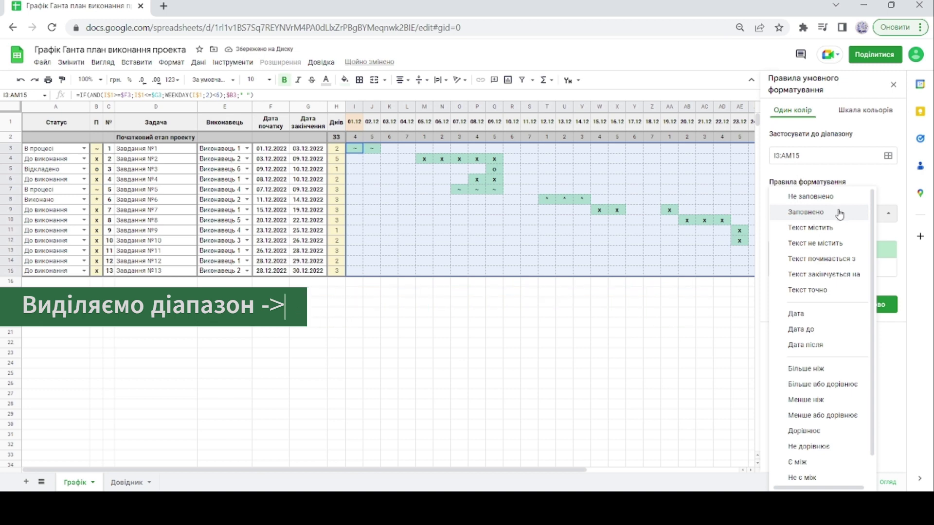
click(836, 293)
click(821, 235)
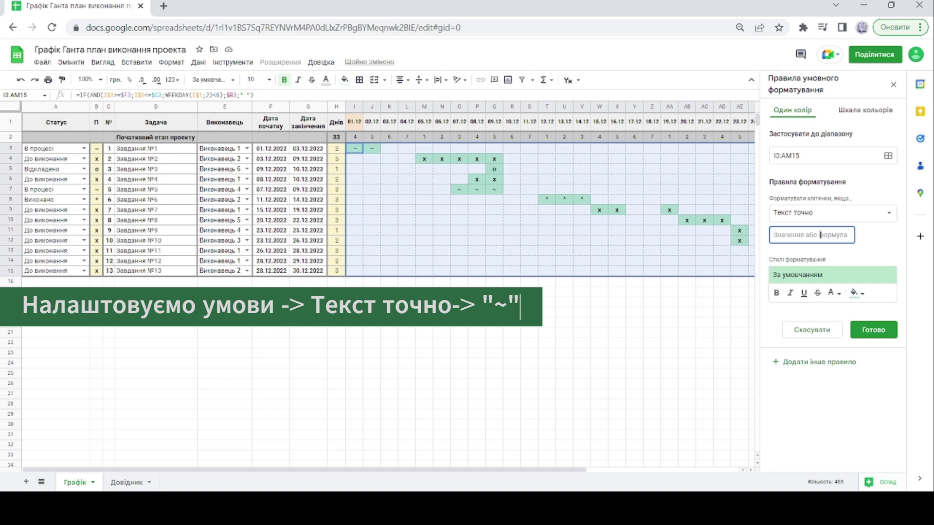
text(~)
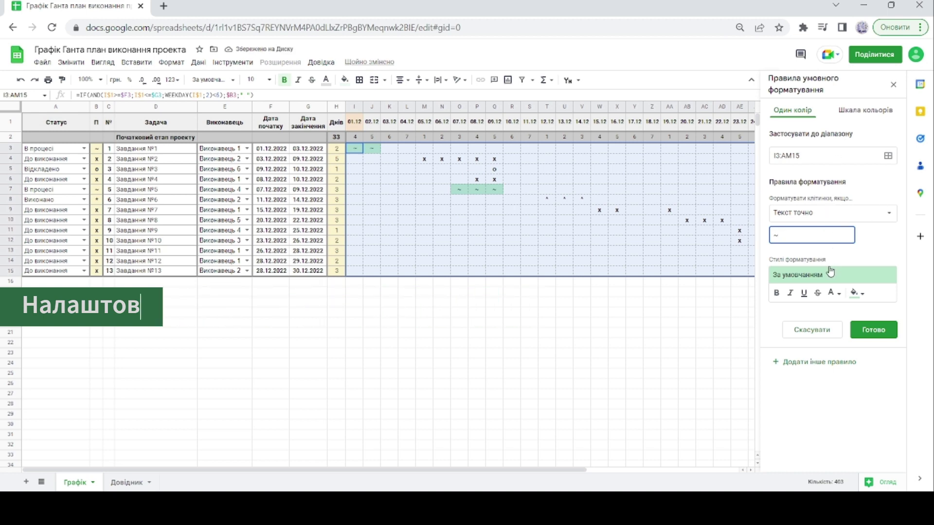
click(858, 294)
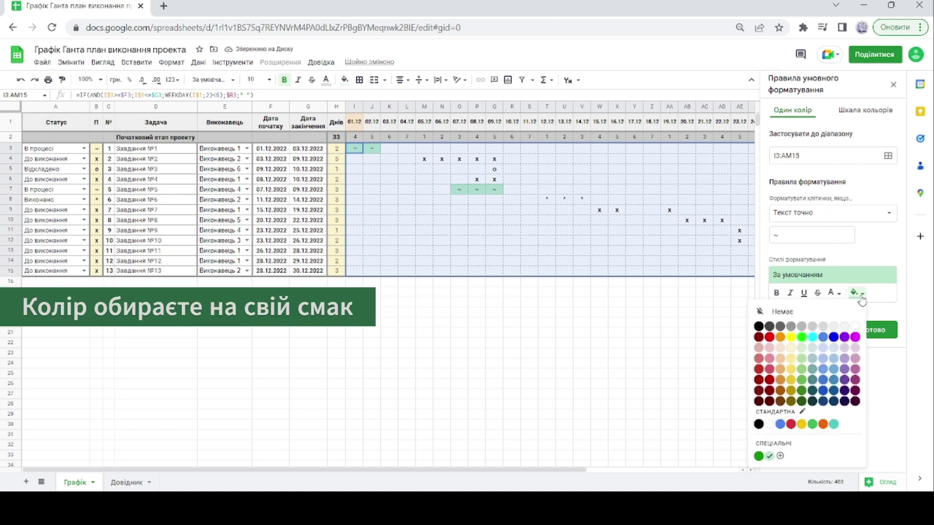
click(876, 246)
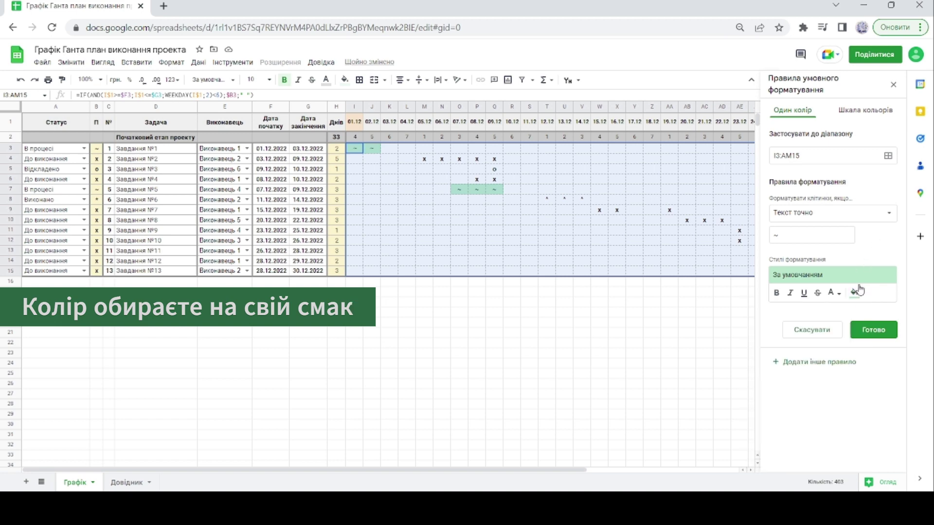
click(872, 330)
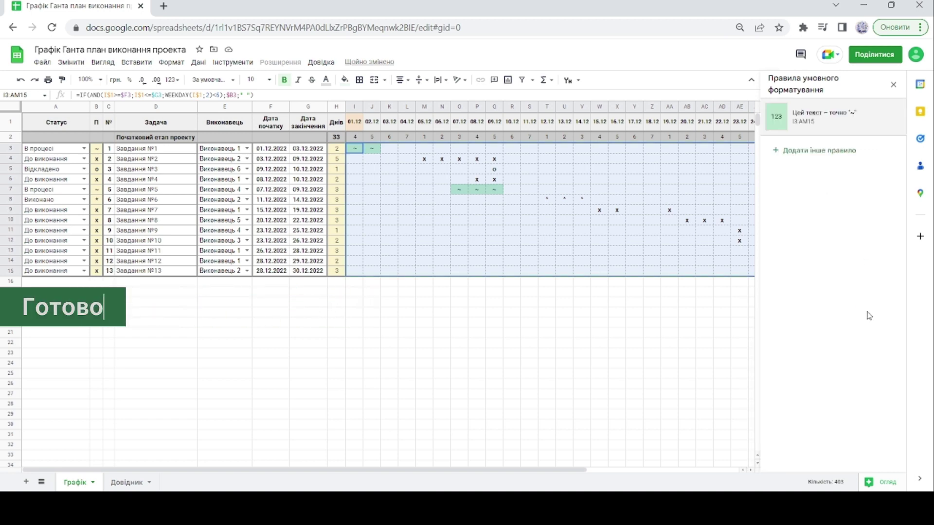
Add another rule for I3:AM15 that fills cells whose text is exactly "*" with light blue.
click(822, 151)
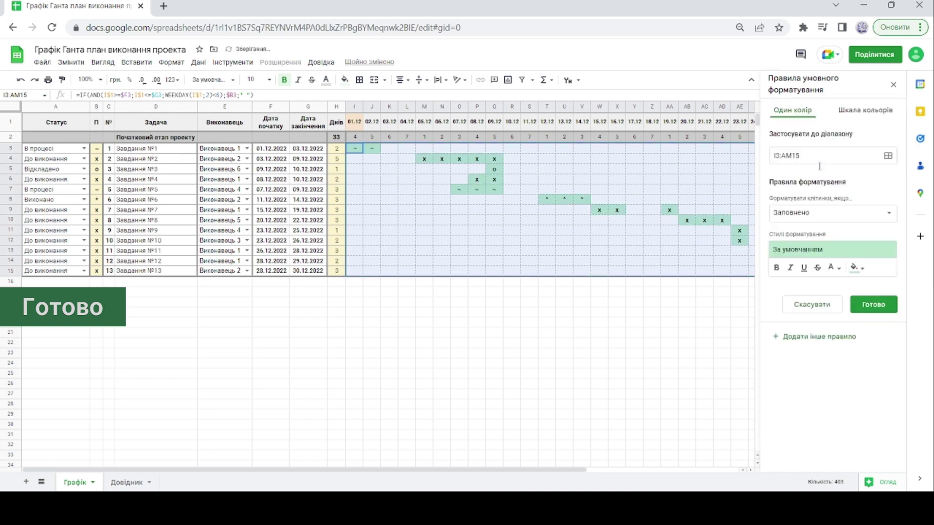
click(802, 213)
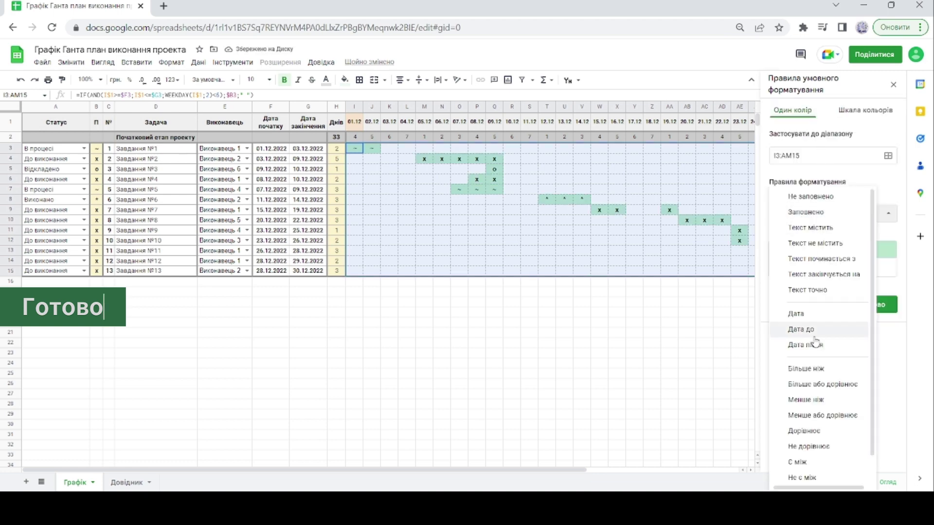
click(808, 291)
click(797, 236)
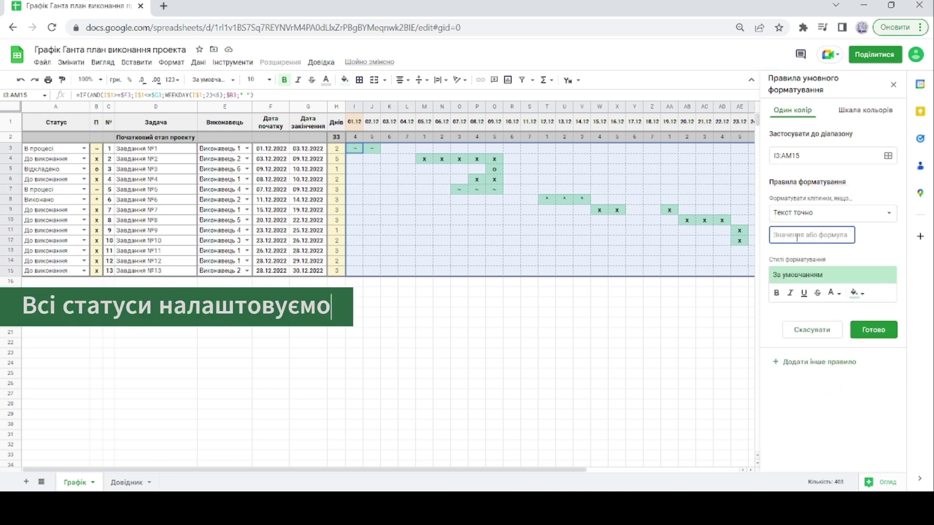
text(*)
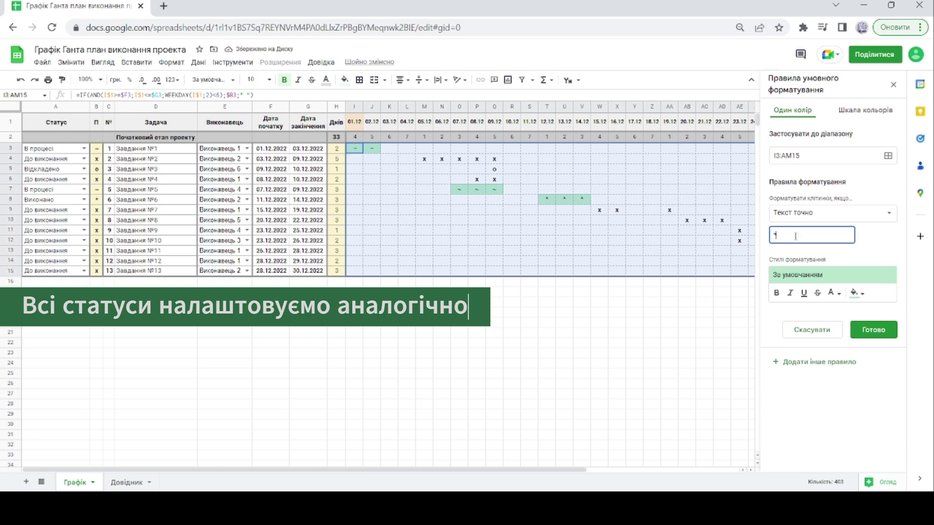
click(859, 295)
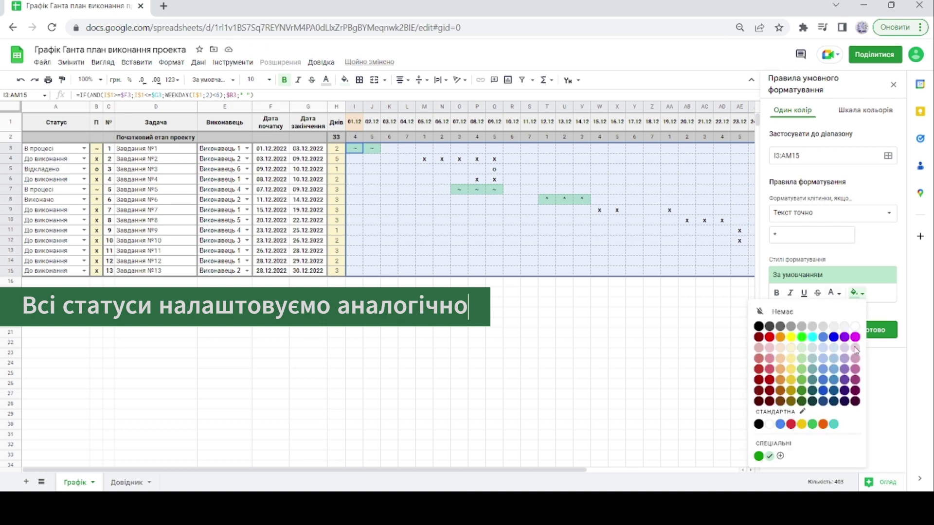
click(836, 348)
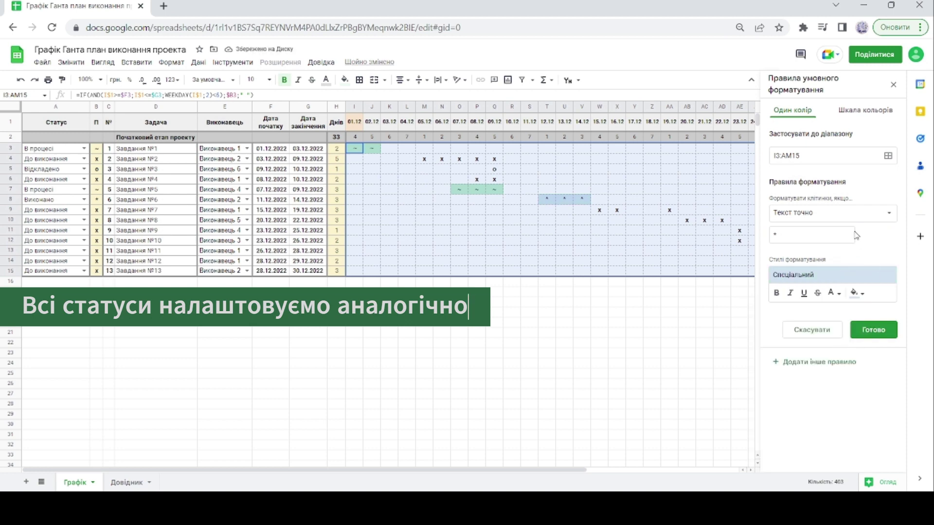
click(874, 330)
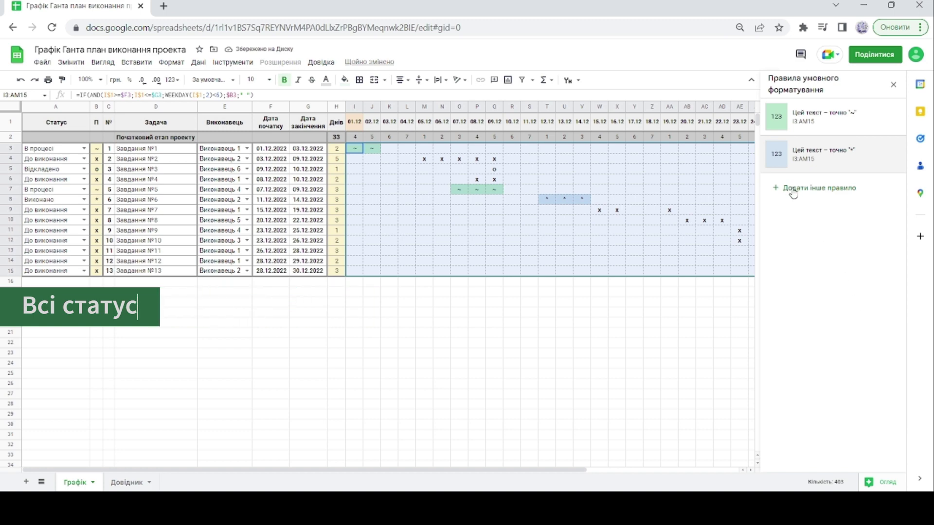
Add a custom-formula formatting rule for weekends in I3:AM15 with =WEEKDAY(I$1;2)>=6.
click(794, 246)
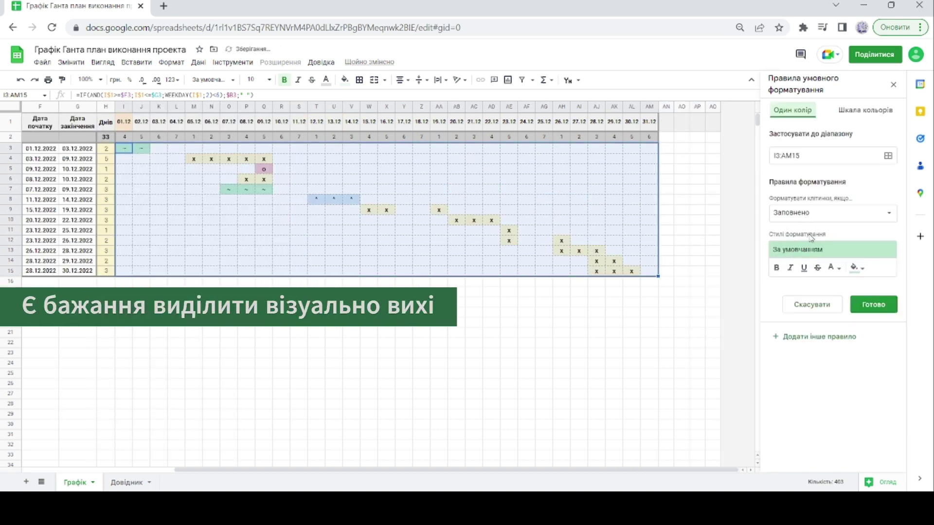
click(807, 218)
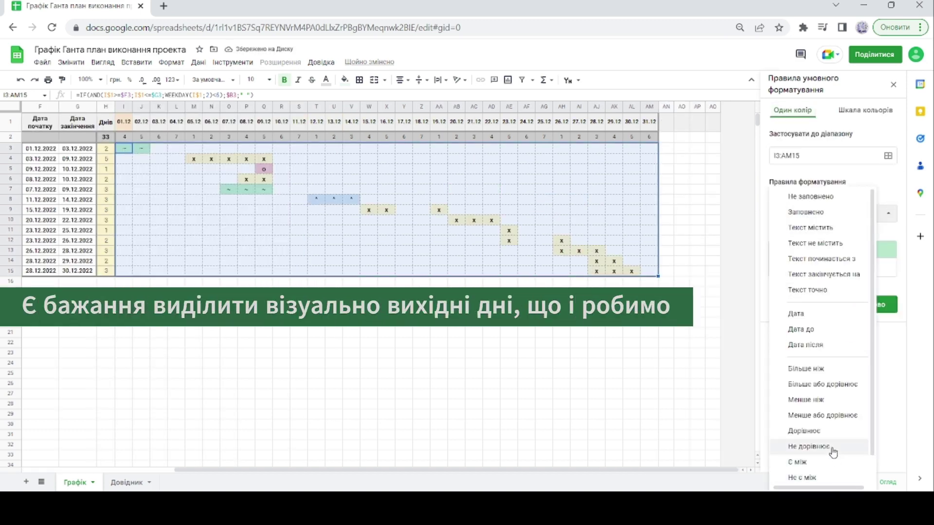
scroll(833, 452, down, 1)
click(827, 473)
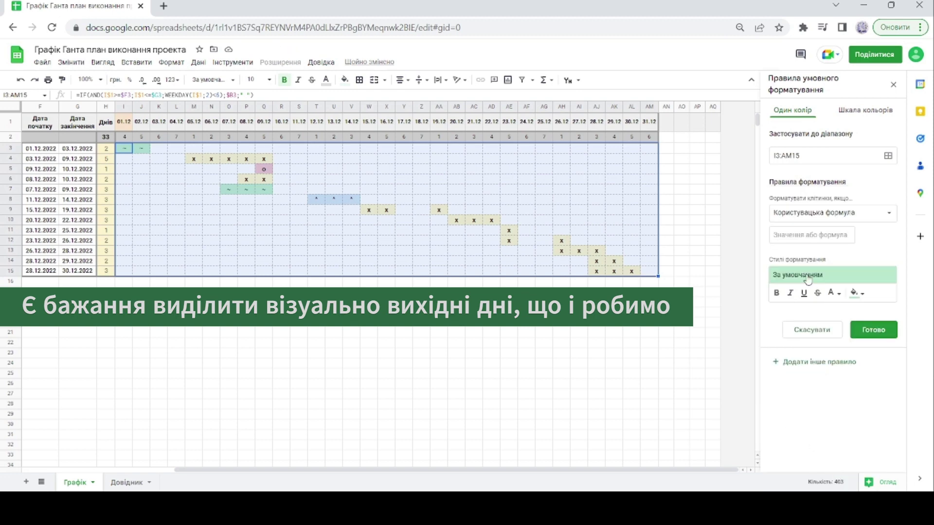
click(797, 234)
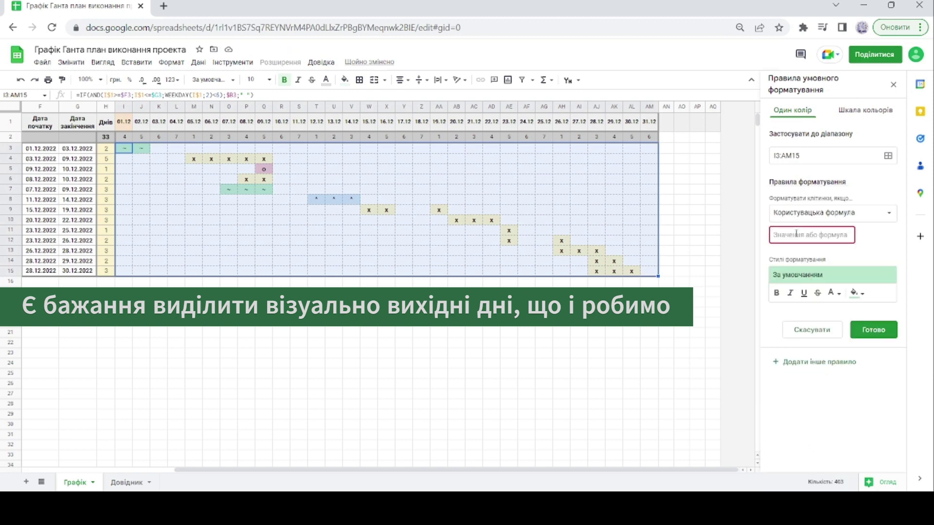
text(=WEE)
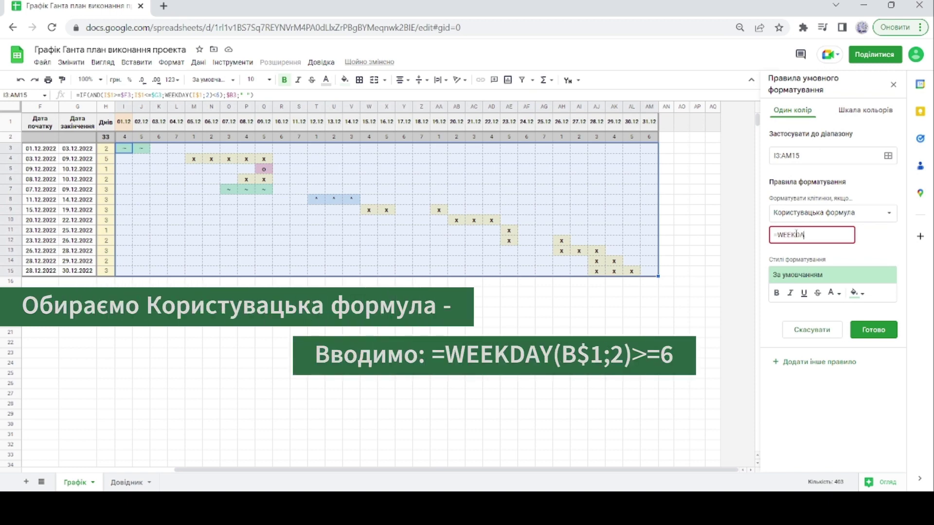
text(KDAY)
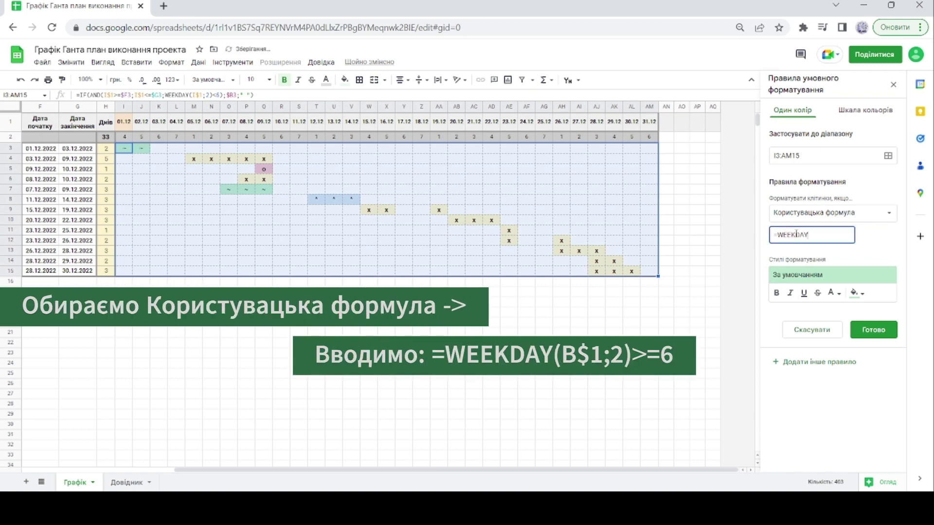
text(()
click(125, 125)
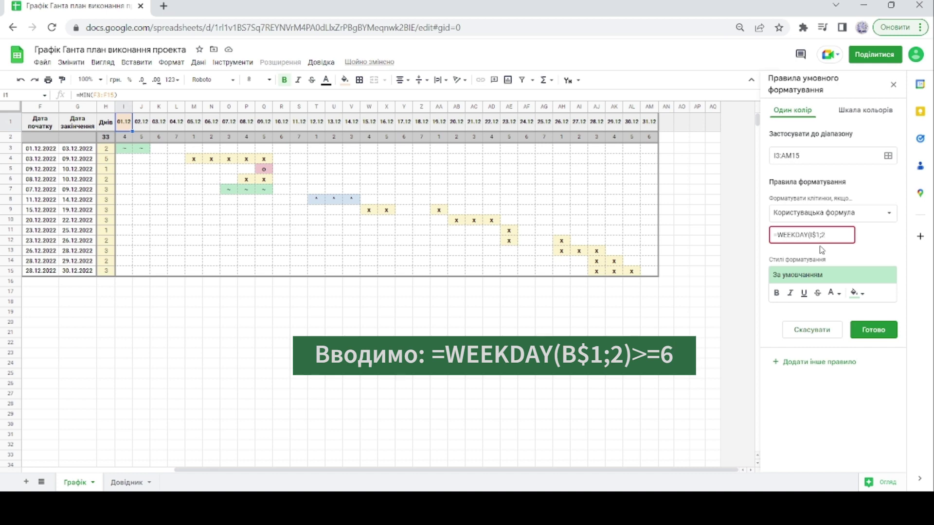
text(>=6)
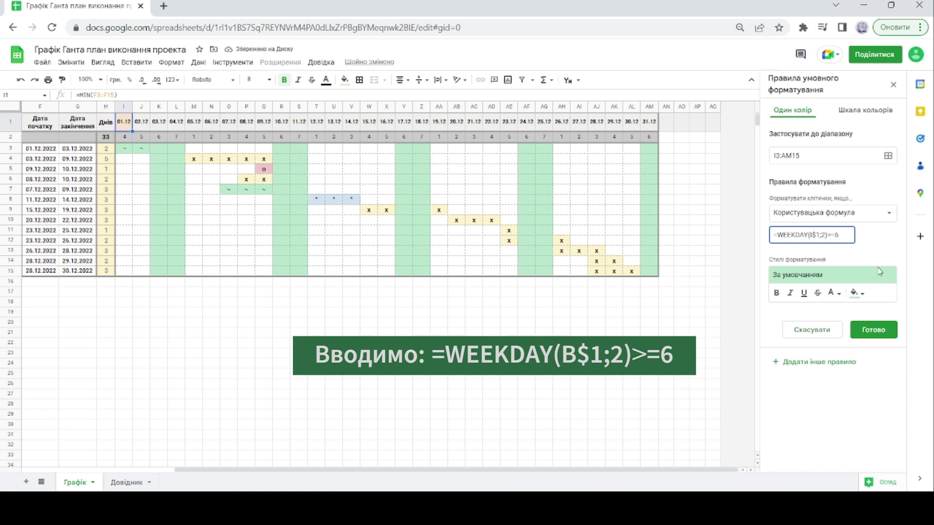
Try a light orange fill for the weekend rule, change it to light magenta, and save the rule.
click(860, 294)
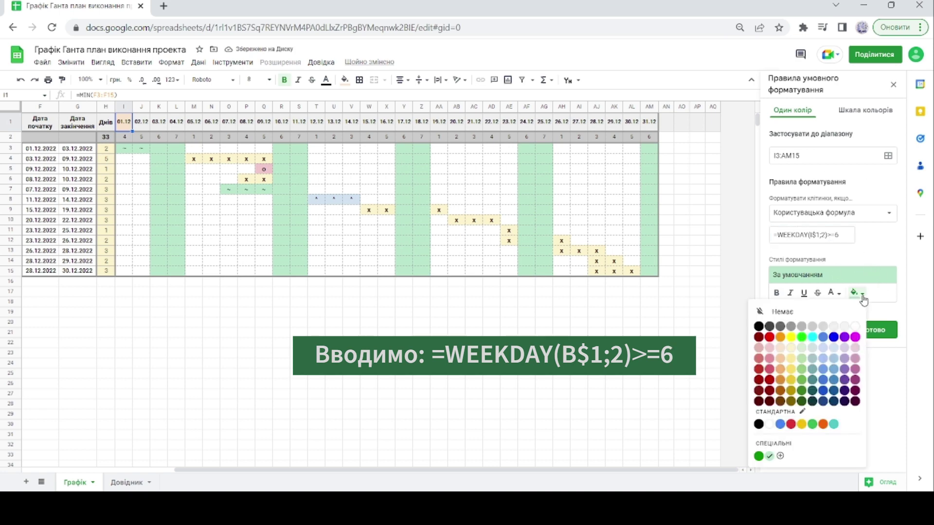
click(781, 349)
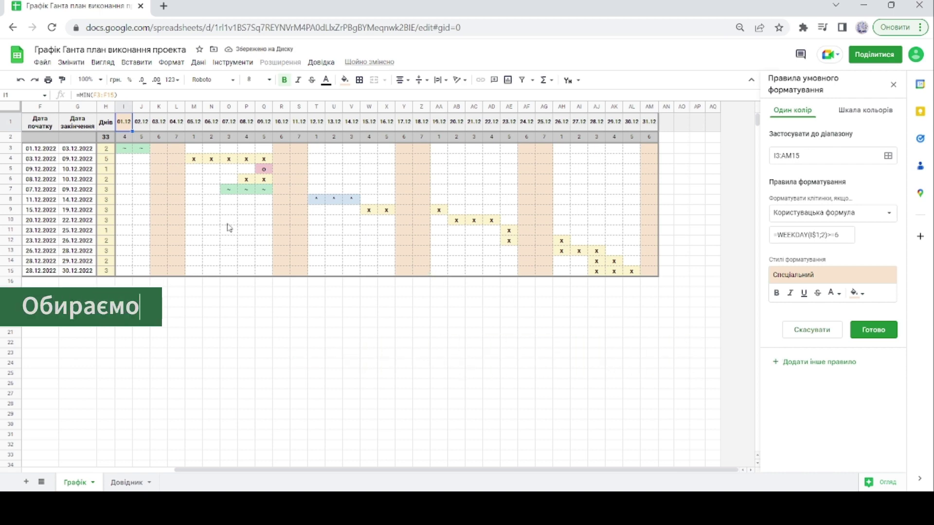
click(865, 295)
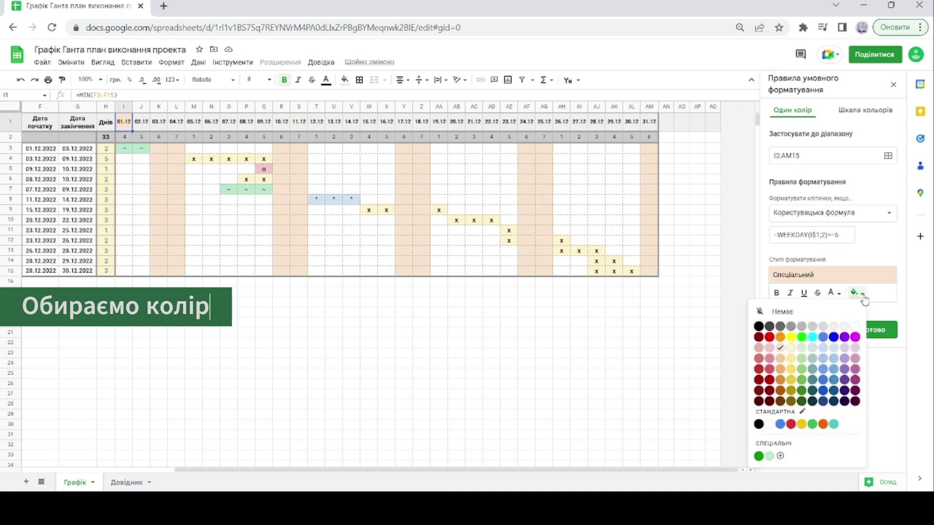
click(855, 347)
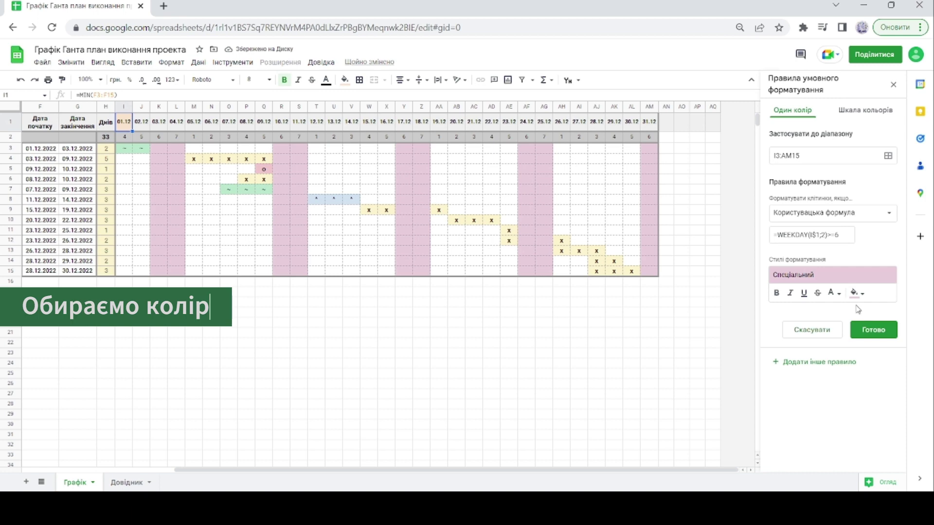
click(874, 330)
Add a custom-formula conditional formatting rule for elapsed days in I3:AM15 with =I$1<=TODAY().
click(800, 298)
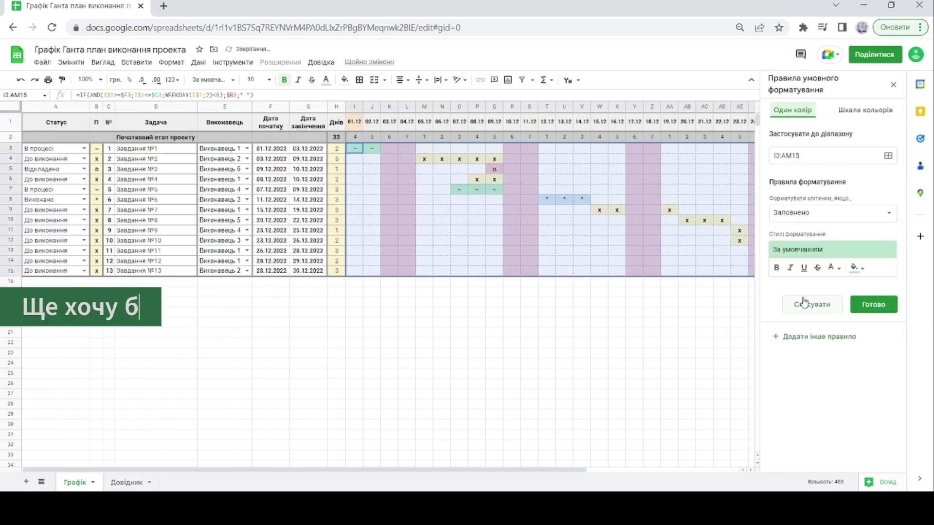
click(827, 212)
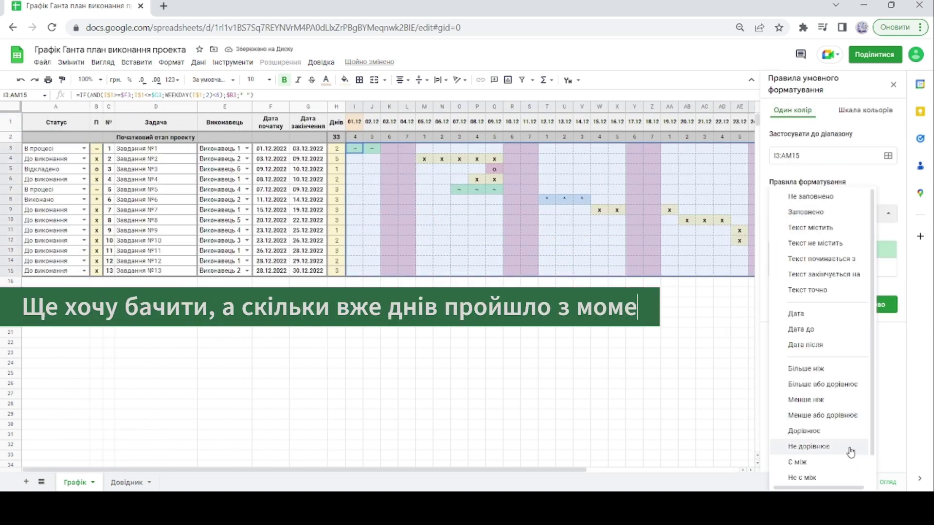
scroll(845, 448, down, 1)
click(847, 475)
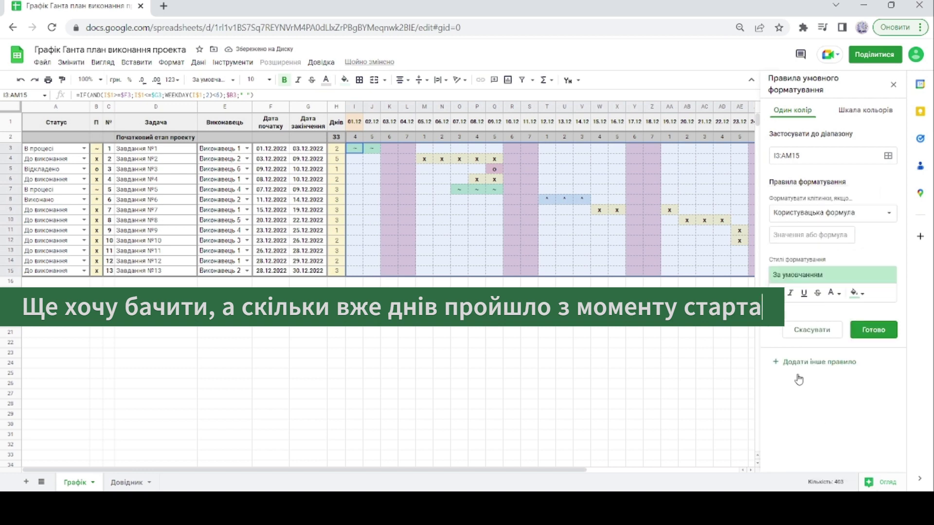
click(820, 236)
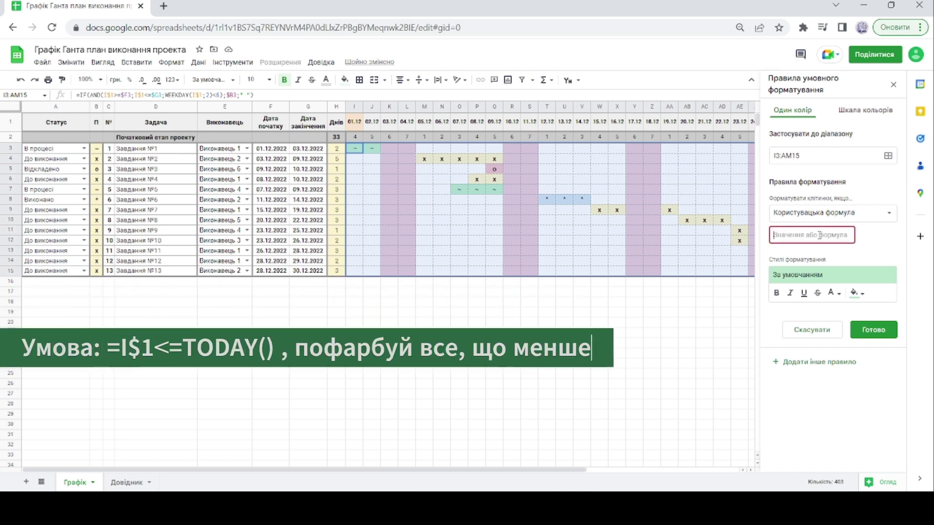
click(820, 235)
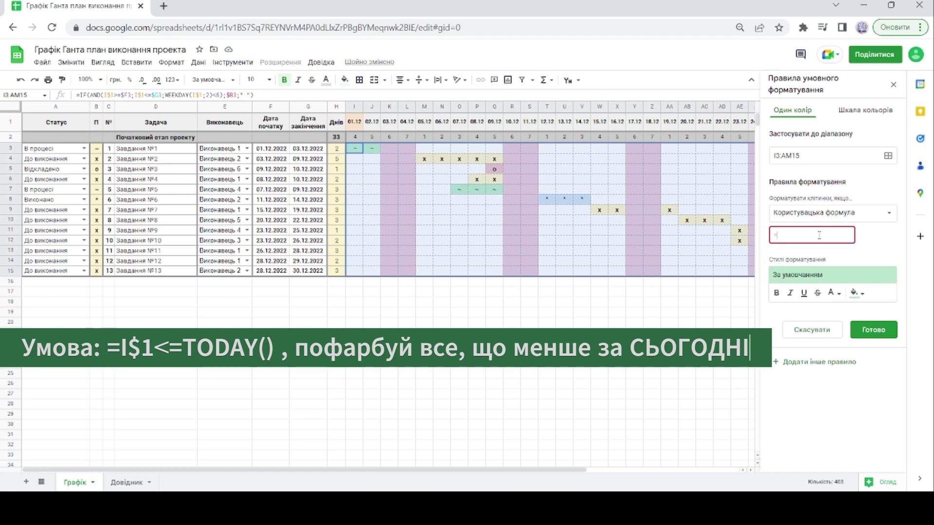
text(=I$1<=TODAY())
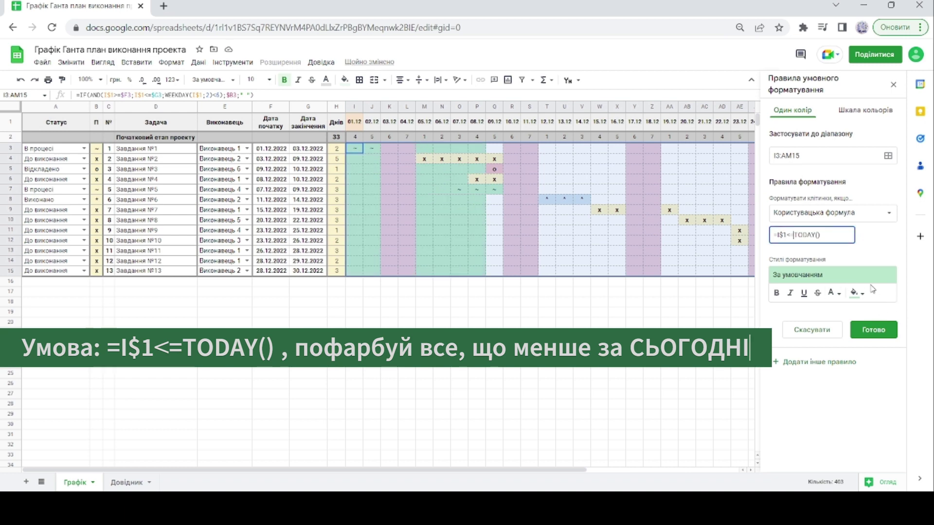
Try a light cyan fill for the elapsed-days rule, change it to light grey, and save the rule.
click(862, 295)
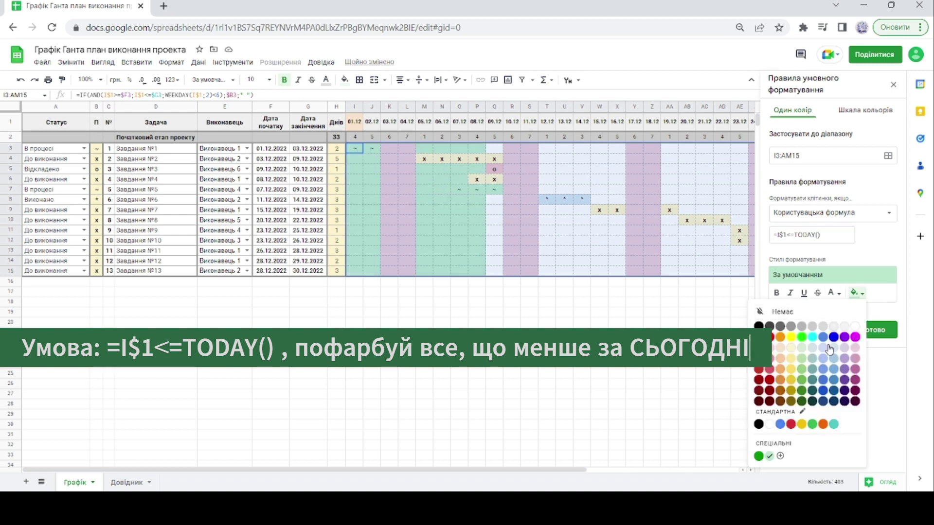
click(812, 358)
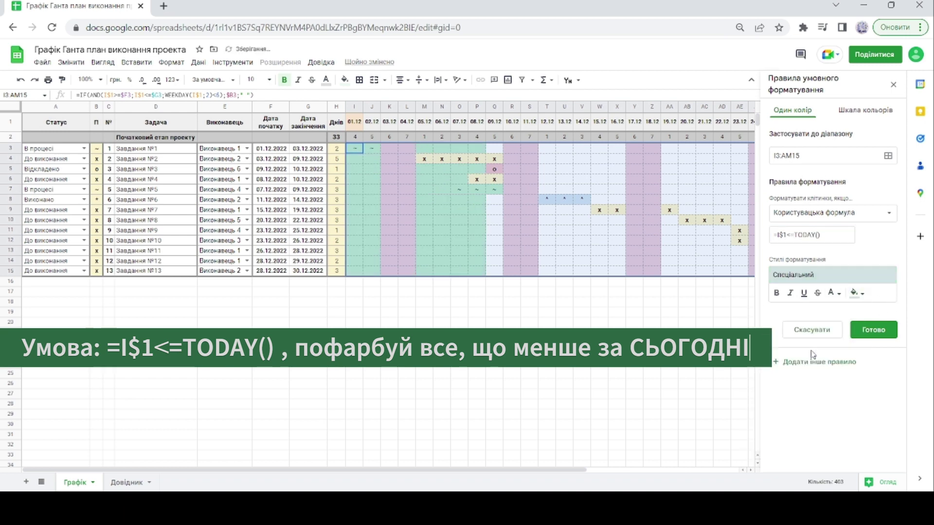
click(856, 293)
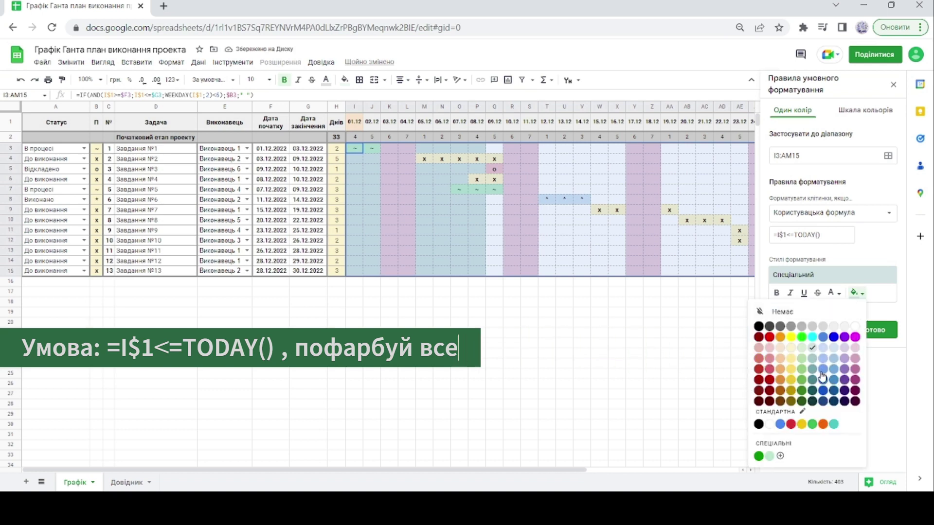
click(823, 326)
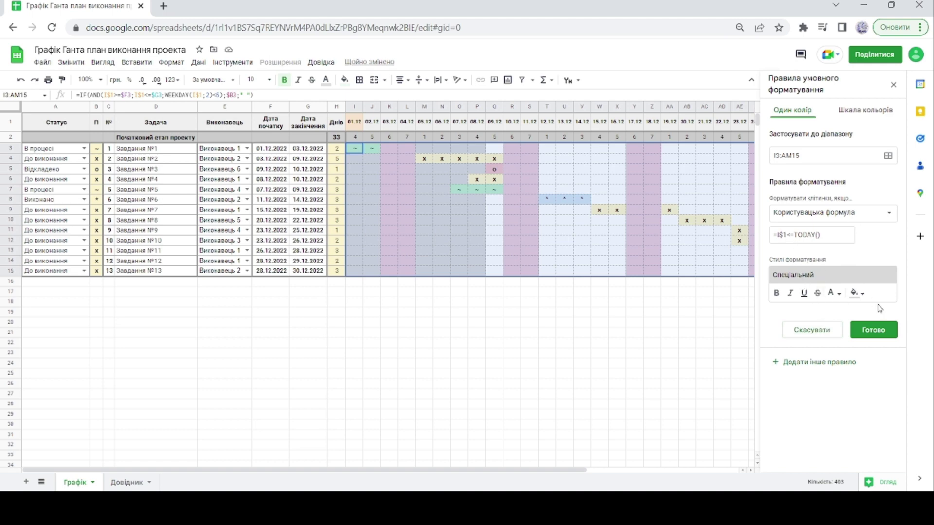
click(872, 330)
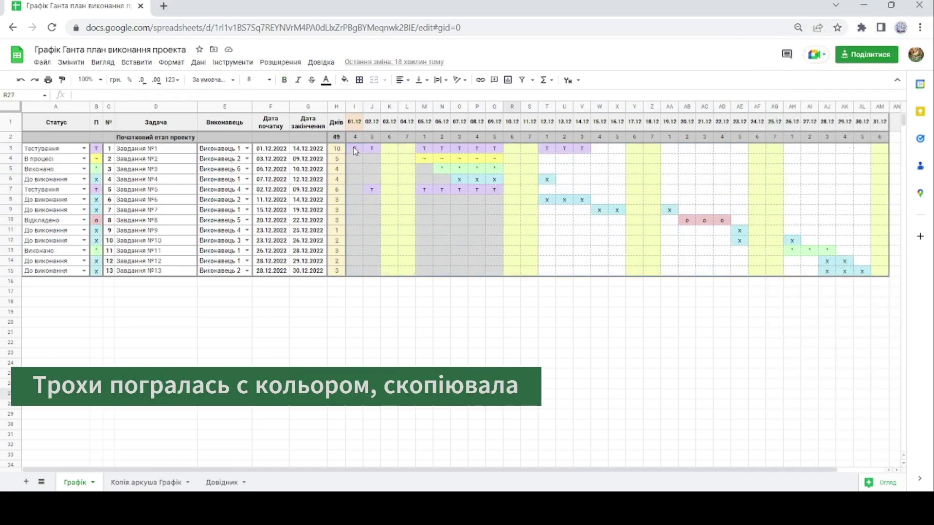
Select the chart range I3:AM15 and open its conditional formatting rules.
drag(355, 150, 878, 274)
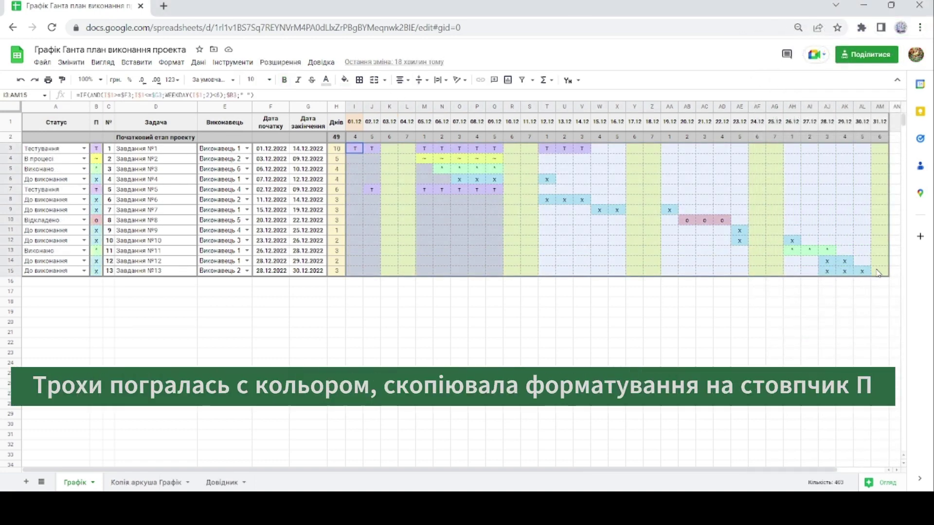
click(171, 63)
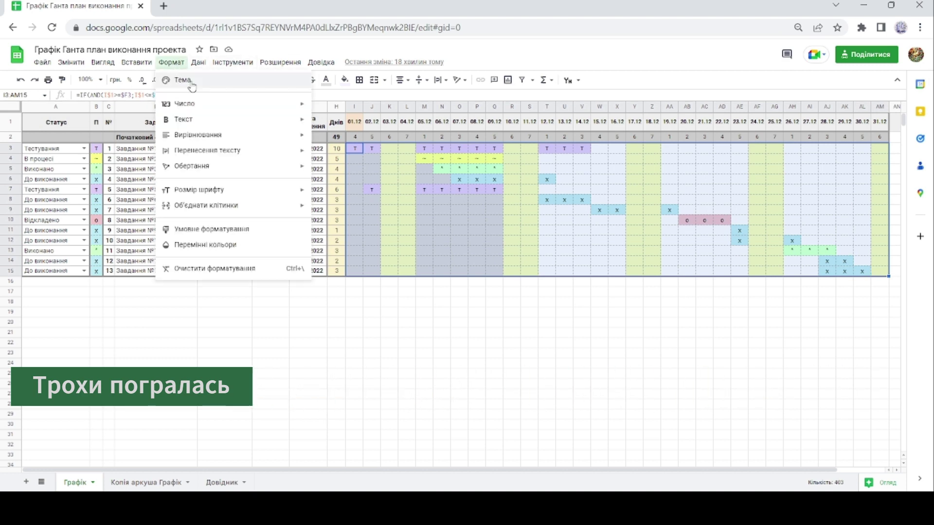
click(250, 231)
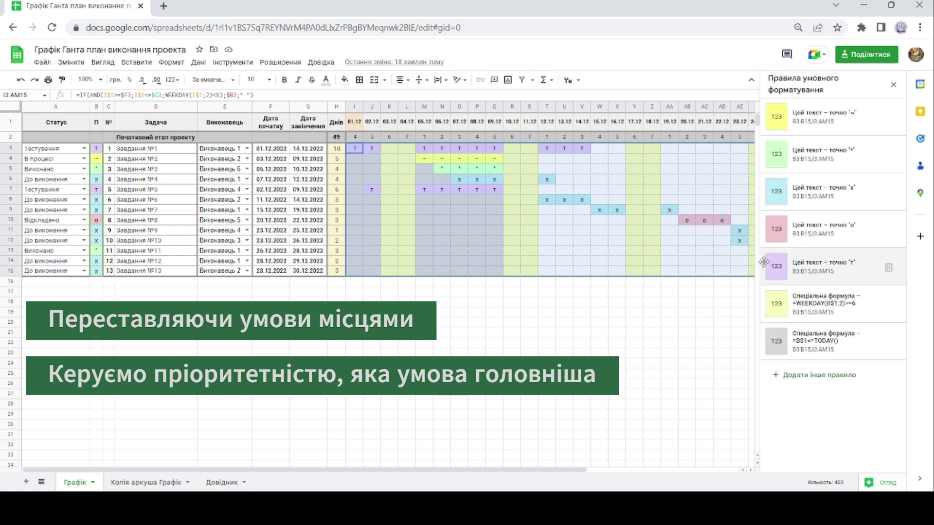
Try moving the exact-text "т" rule to the end of the rule list, and return it above the weekend rule.
drag(764, 262, 776, 344)
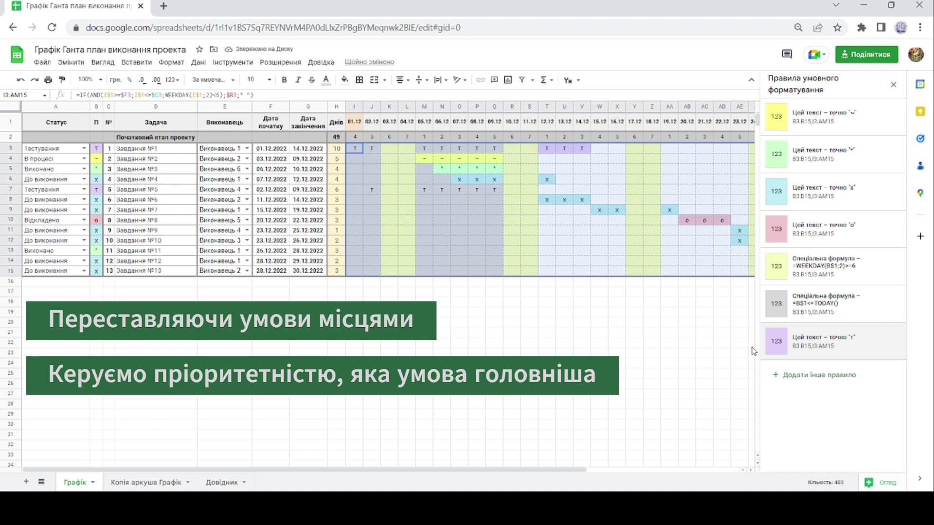
drag(763, 337, 756, 266)
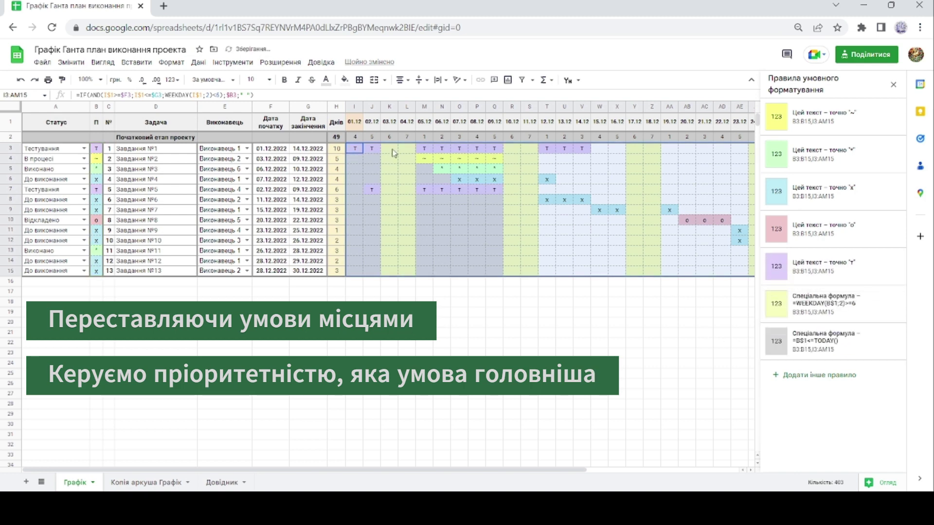
Add a custom-formula conditional formatting rule for the current day in I3:AM15 with =I$1=TODAY().
click(801, 376)
click(832, 212)
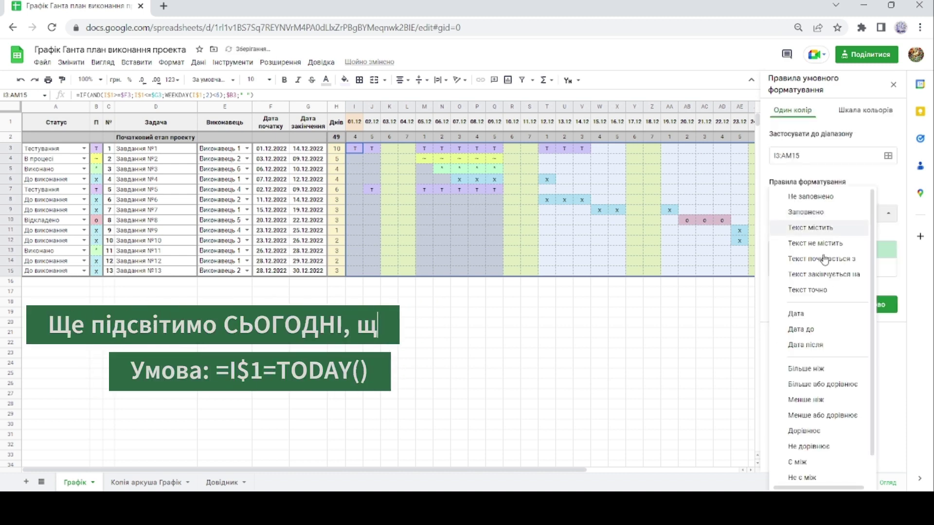
scroll(827, 425, down, 2)
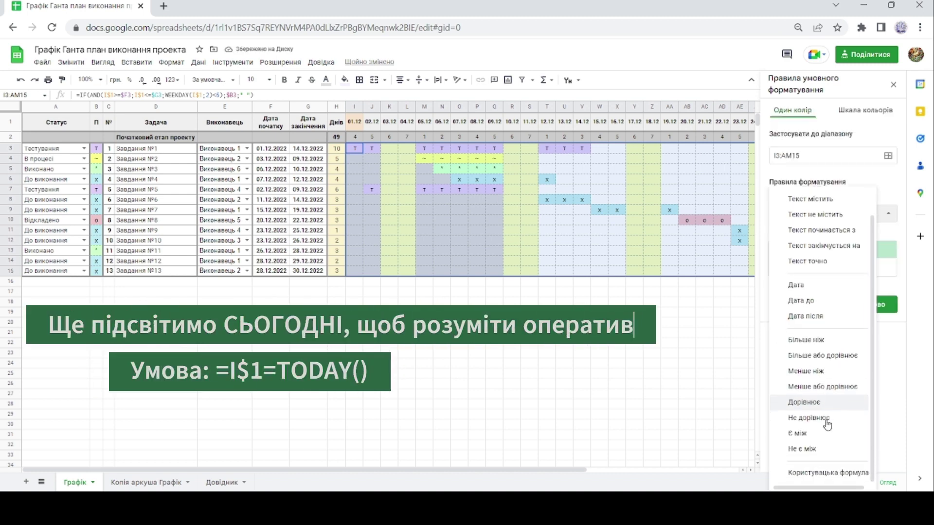
click(827, 472)
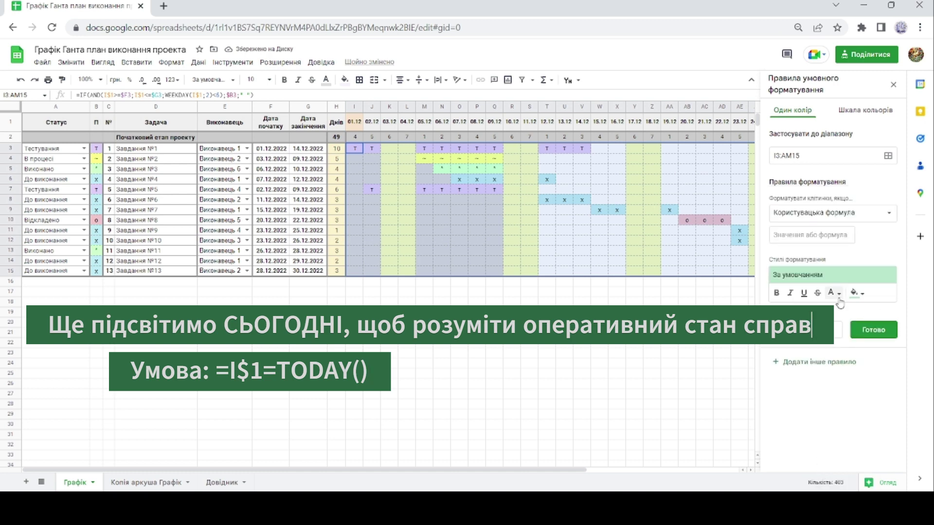
click(795, 237)
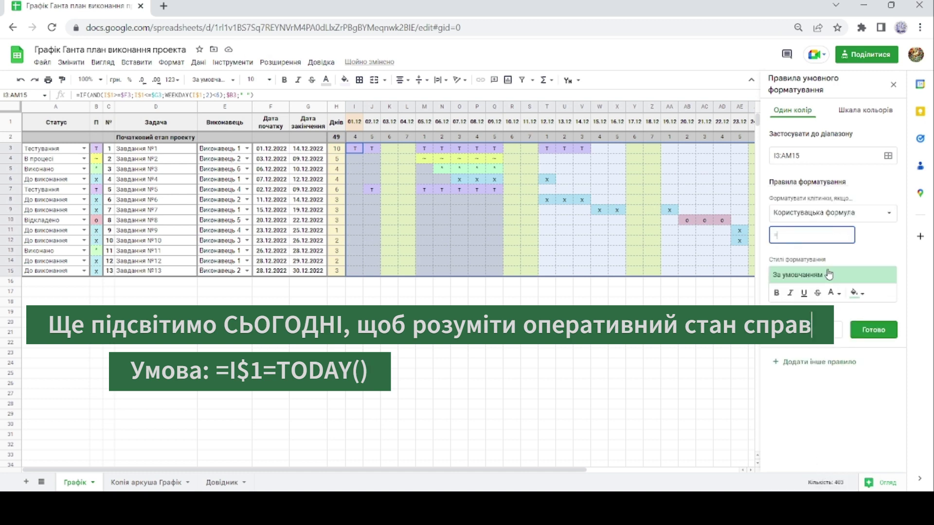
text(=Ш)
key(BackSpace)
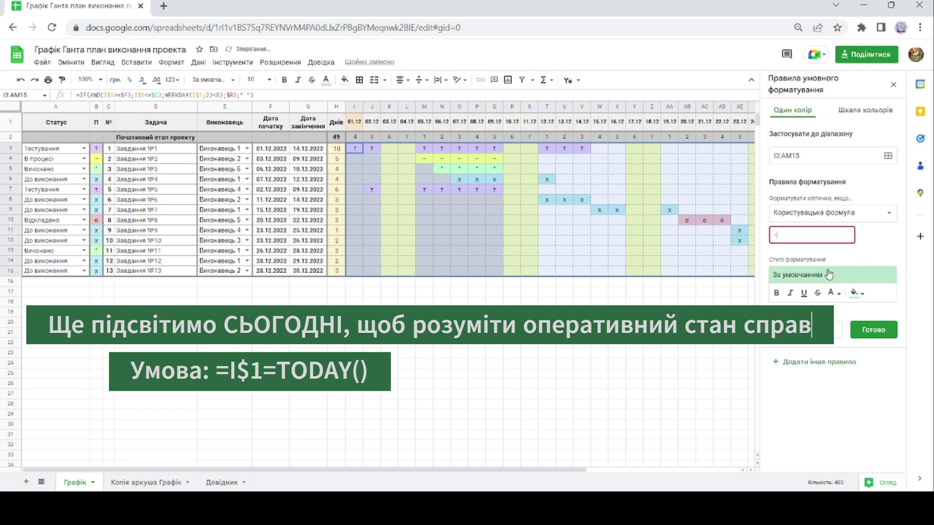
text(I$1)
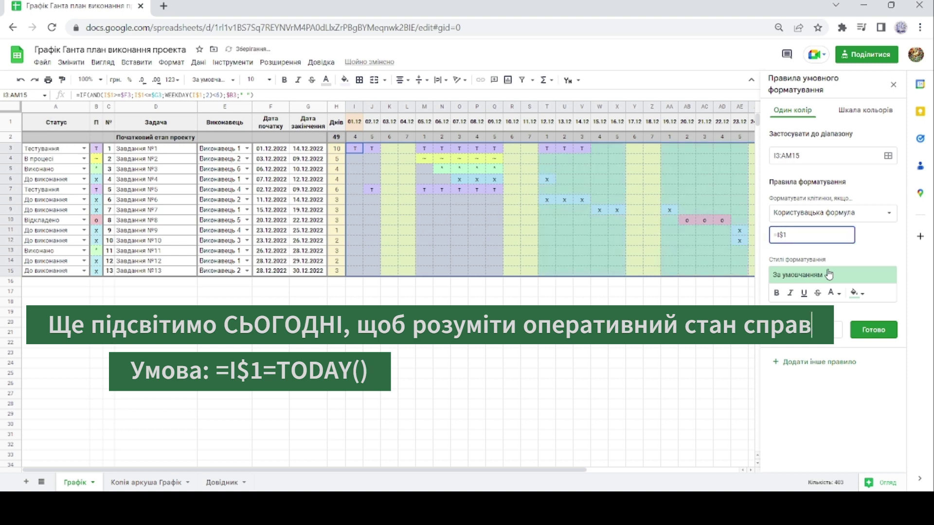
text(=TODAY()
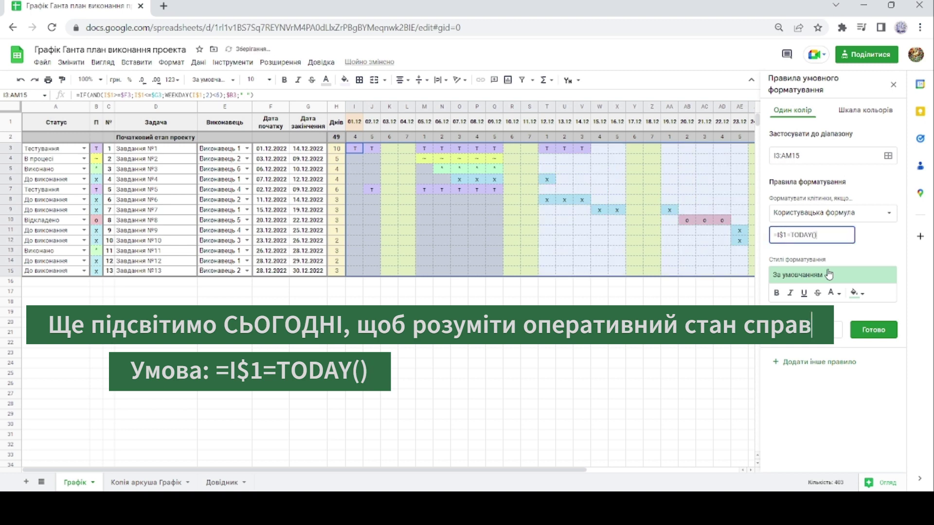
Give the current-day rule a light yellow fill and save it.
click(852, 293)
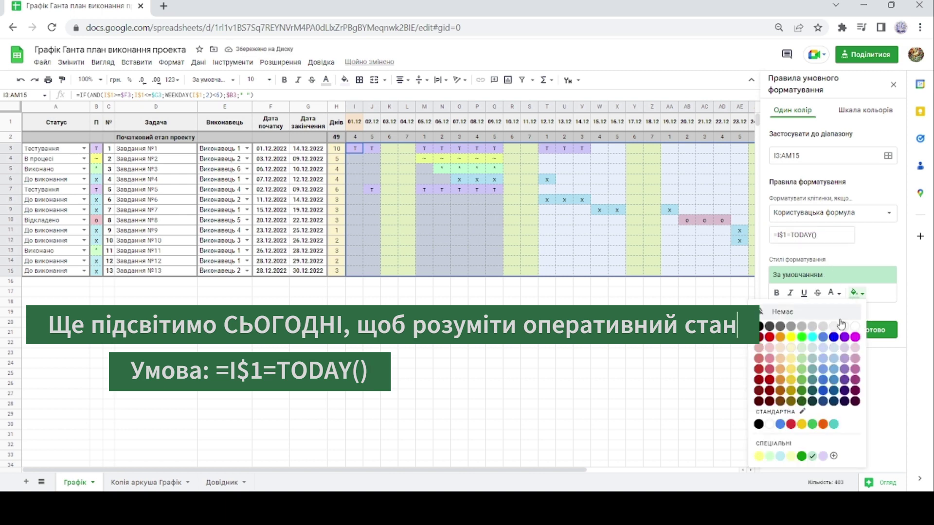
click(791, 361)
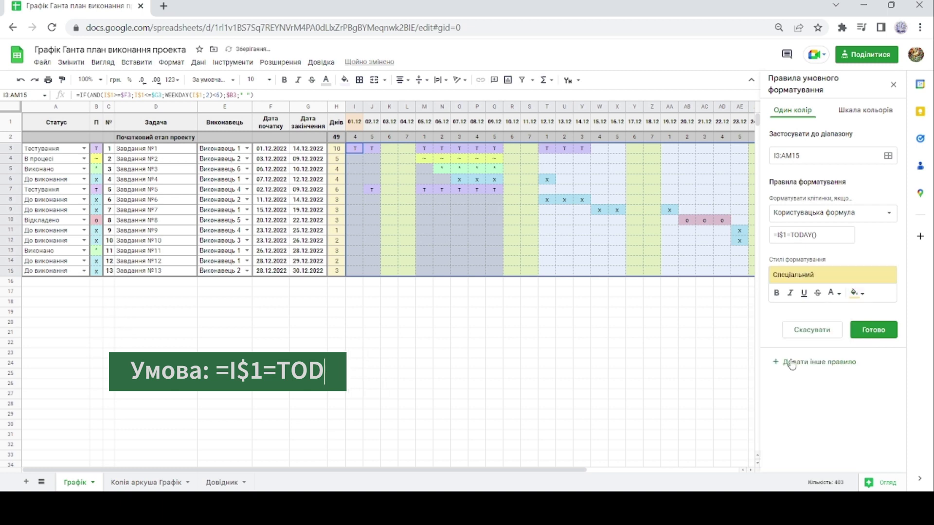
click(874, 337)
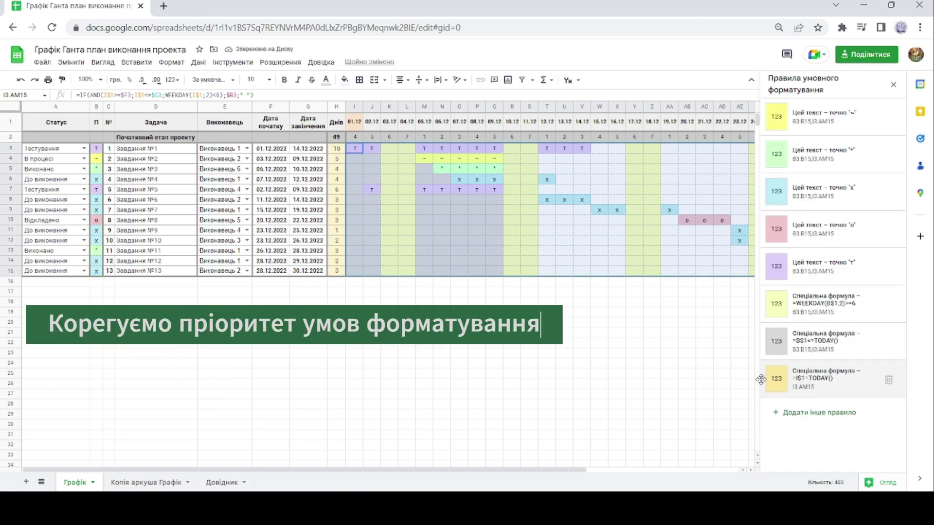
Move the =I$1=TODAY() rule to first place in the rule order, close the rules, and deselect the chart range.
drag(761, 379, 763, 345)
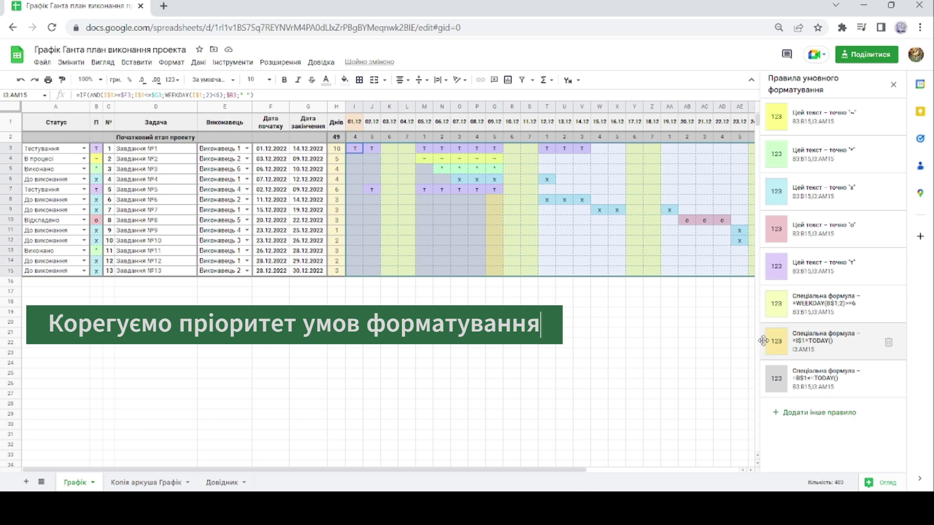
drag(764, 340, 753, 120)
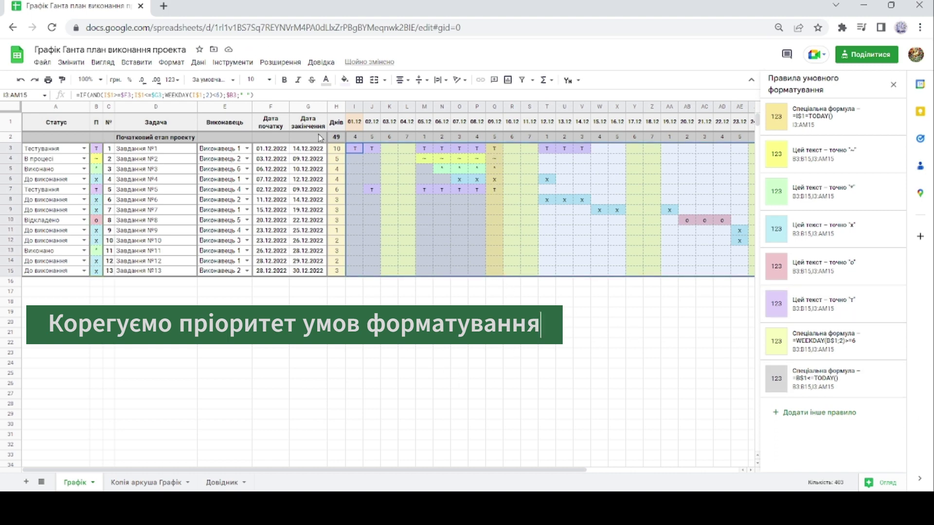
click(895, 86)
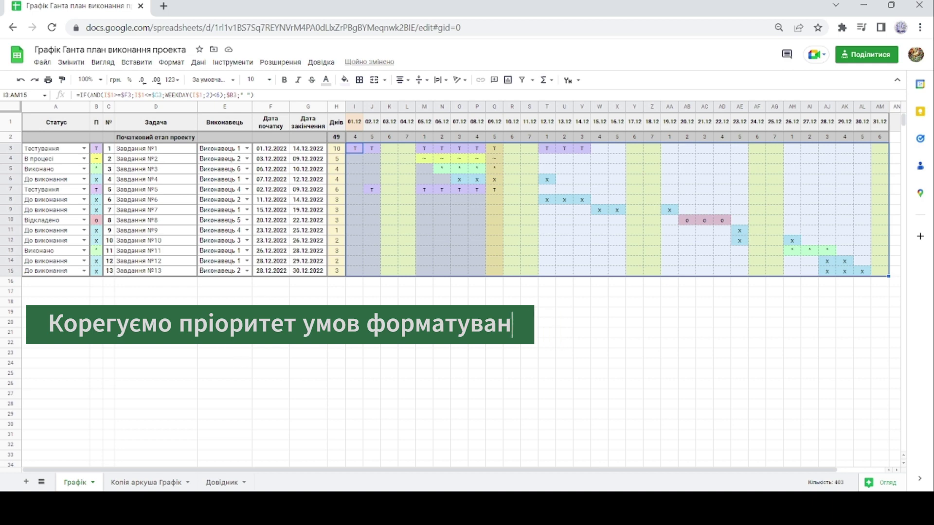
click(225, 343)
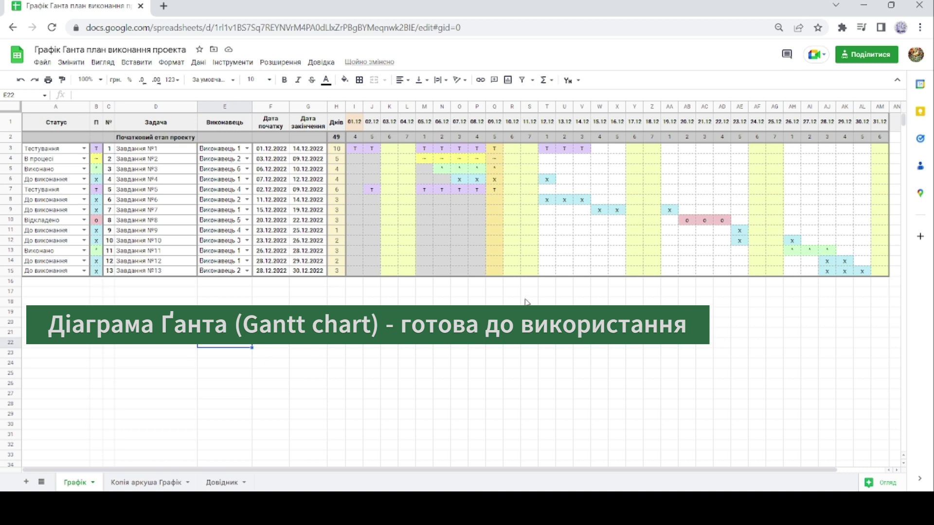
click(336, 332)
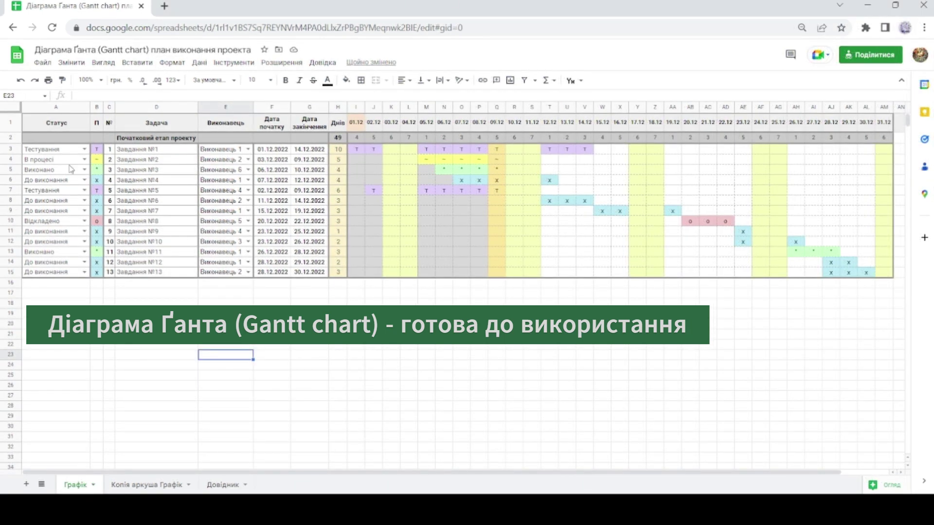
Set the status of Завдання №1 to Виконано, and of Завдання №2 and Завдання №3 to Тестування.
click(84, 149)
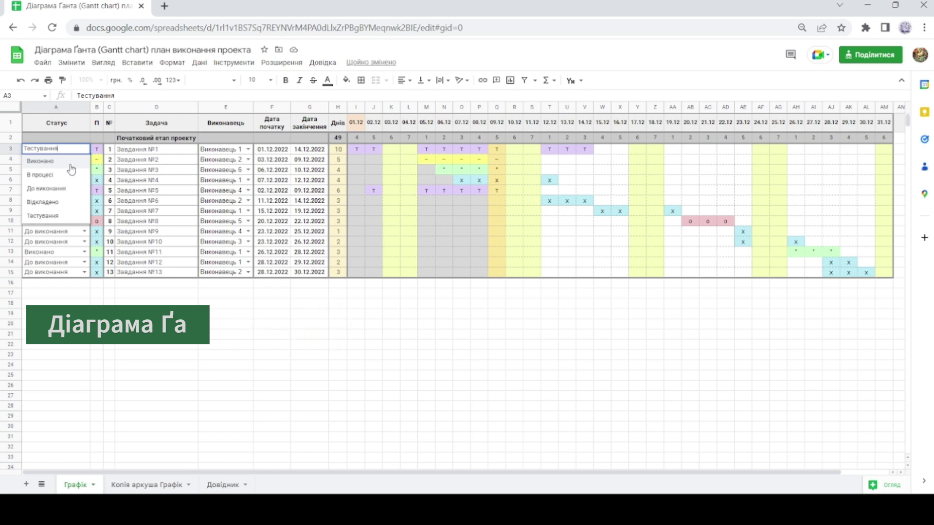
click(68, 162)
click(84, 159)
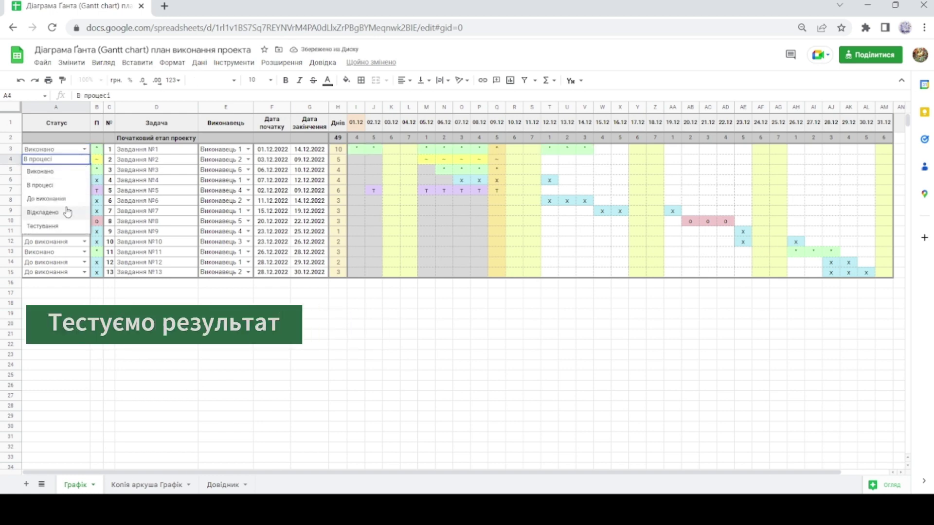
click(63, 227)
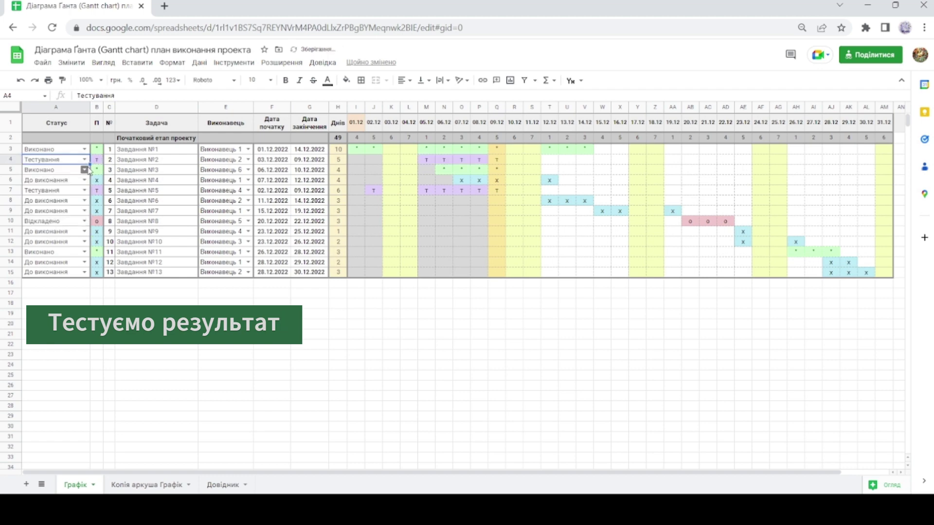
click(87, 169)
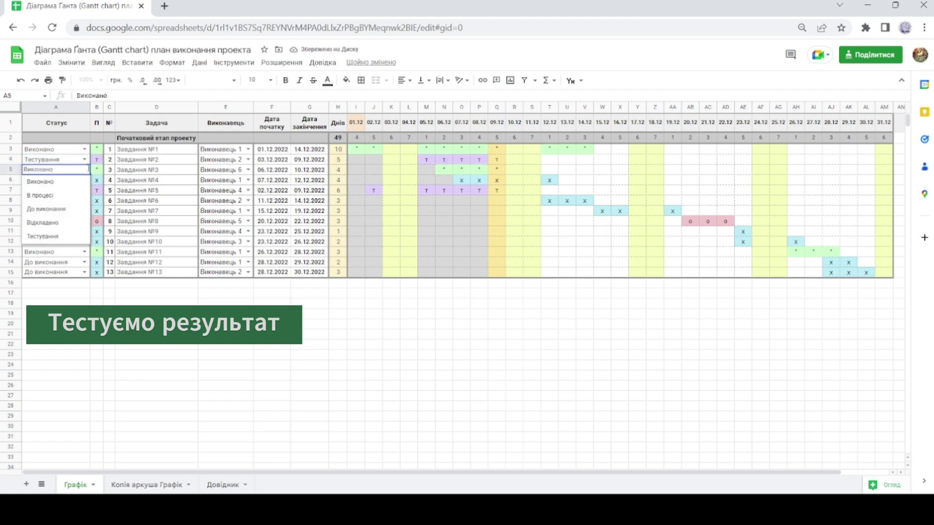
click(69, 236)
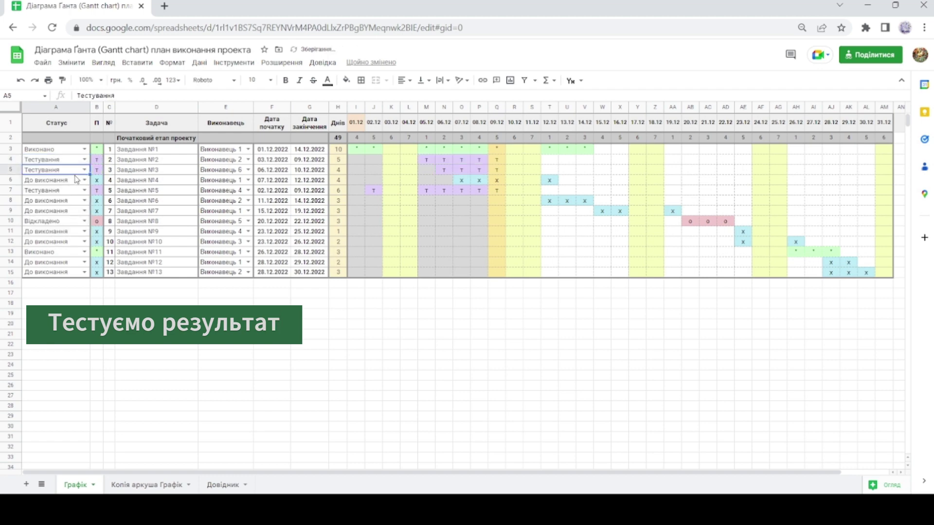
Set the status of Завдання №4 to Відкладено and of Завдання №5 to Виконано.
click(85, 180)
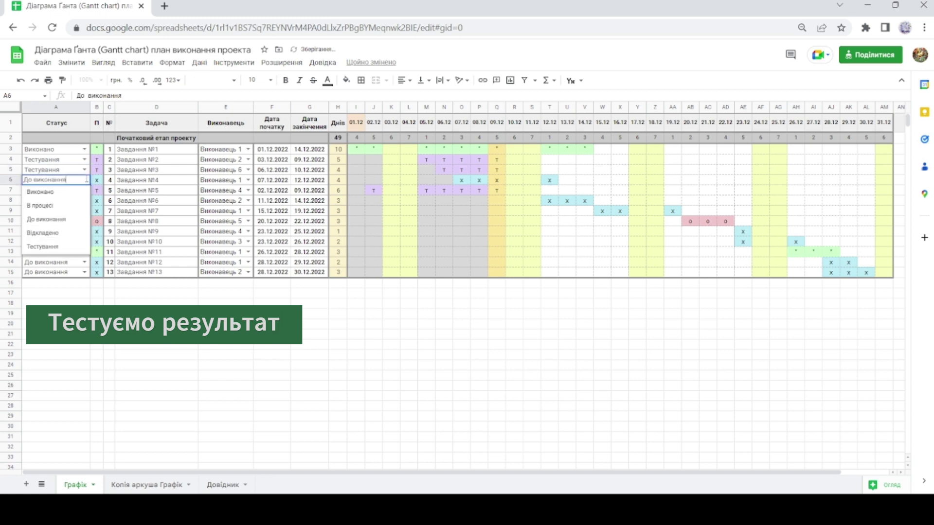
click(74, 239)
click(87, 190)
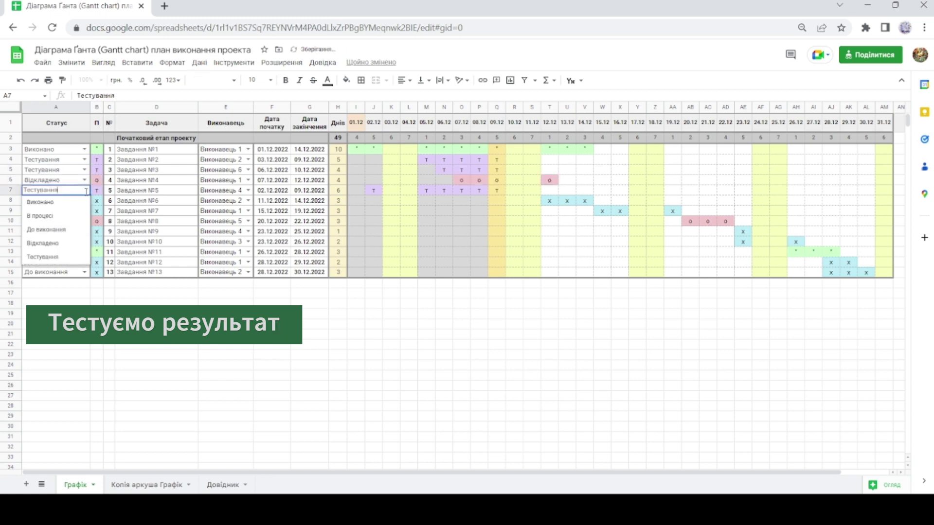
click(62, 211)
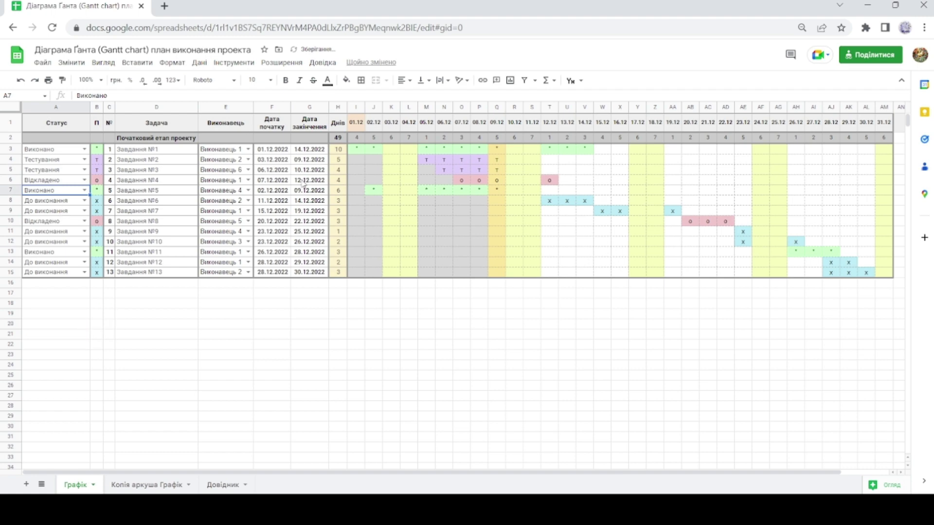
Test the timeline by changing the start date of Завдання №1 to 29.11.2022 and again to 15.11.2022.
click(280, 149)
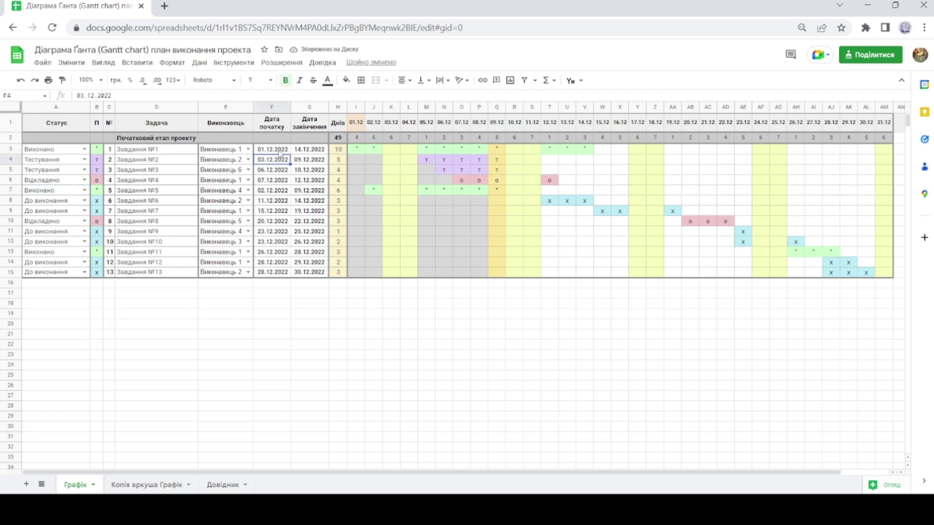
double_click(280, 149)
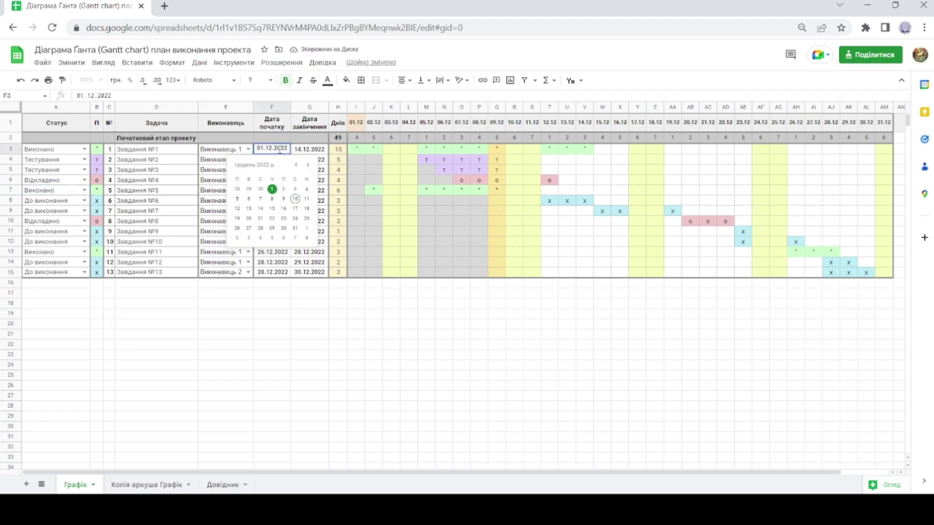
click(248, 189)
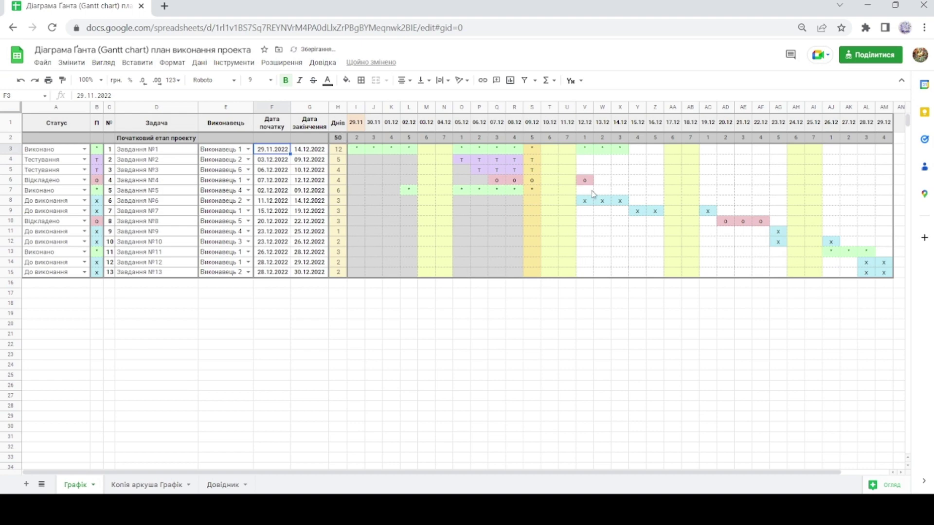
double_click(278, 152)
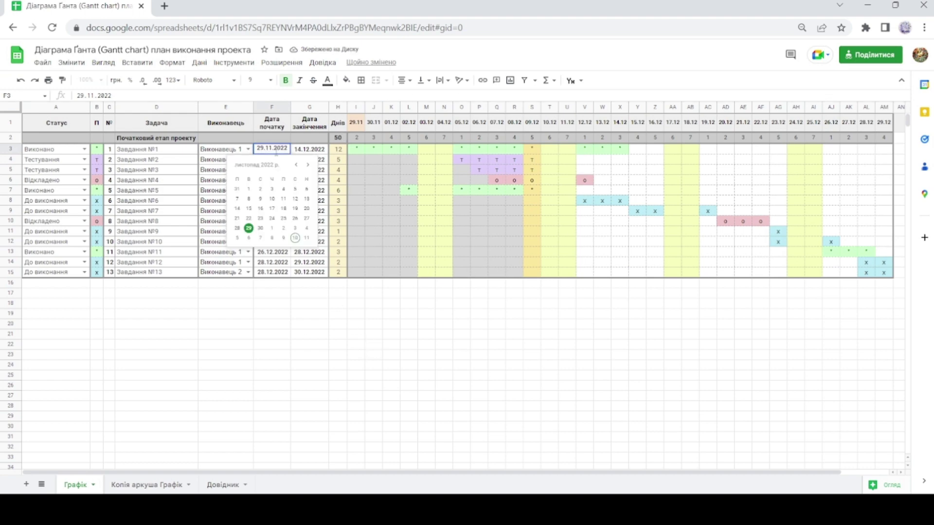
click(249, 209)
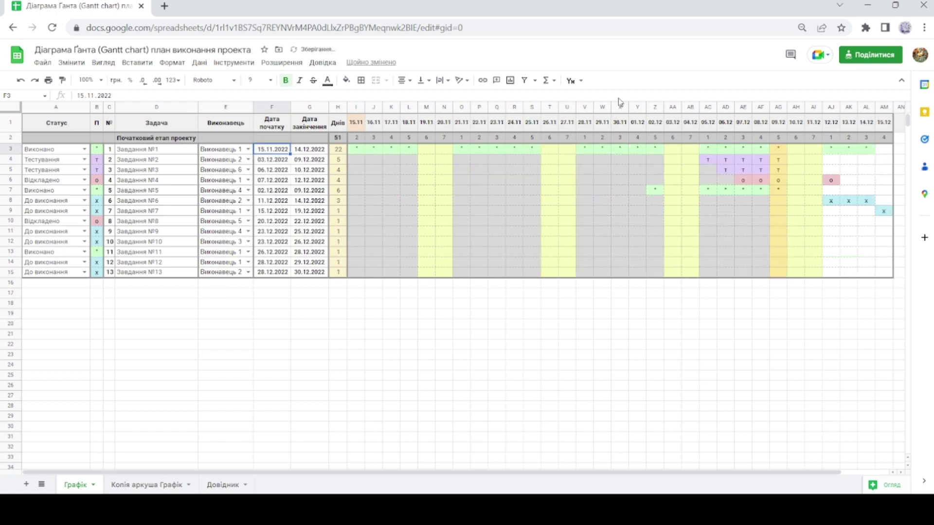